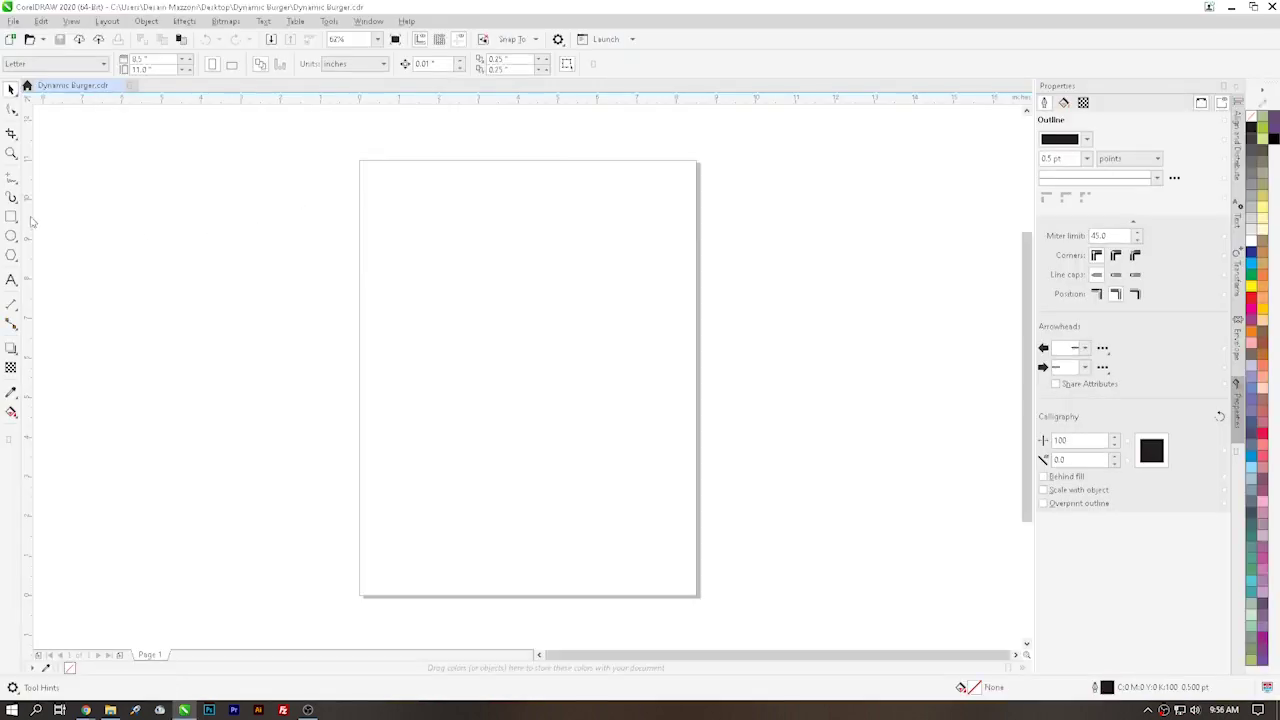
# Draw a rectangle about 4.4 inches wide and 1.2 inches high and centre it on the page.
pyautogui.click(11, 217)
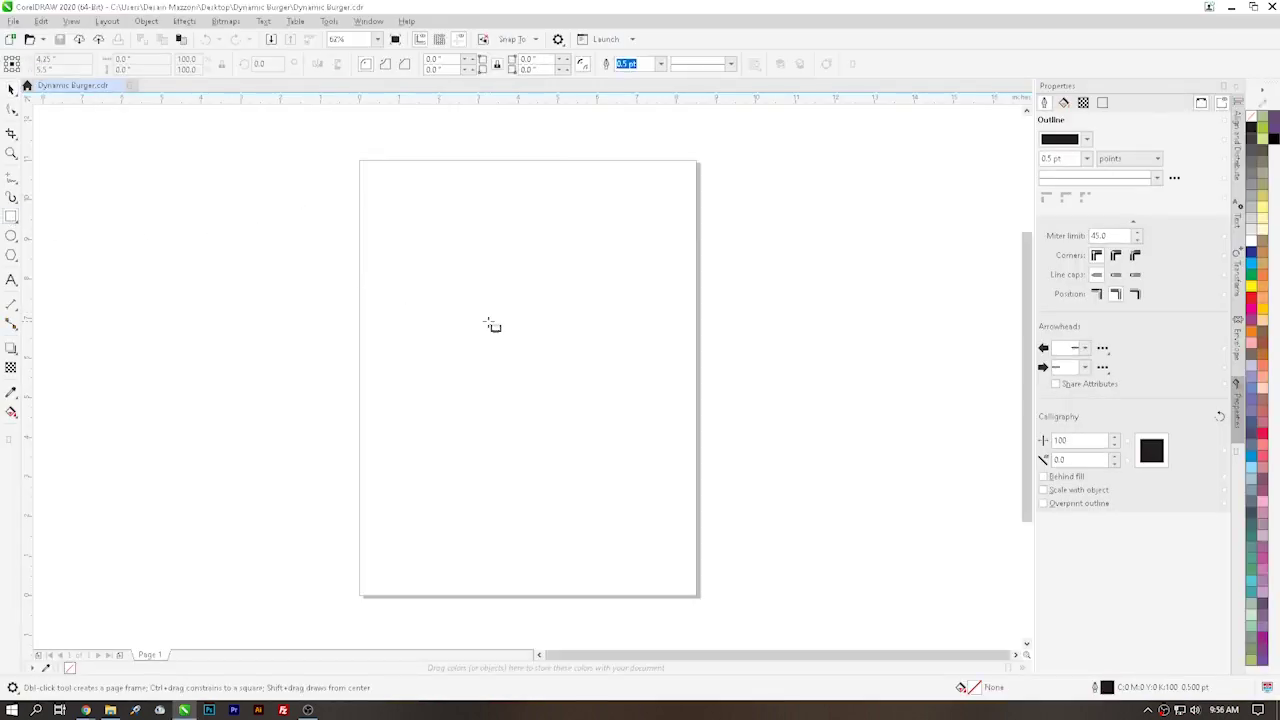
pyautogui.moveTo(477, 327); pyautogui.dragTo(653, 376)
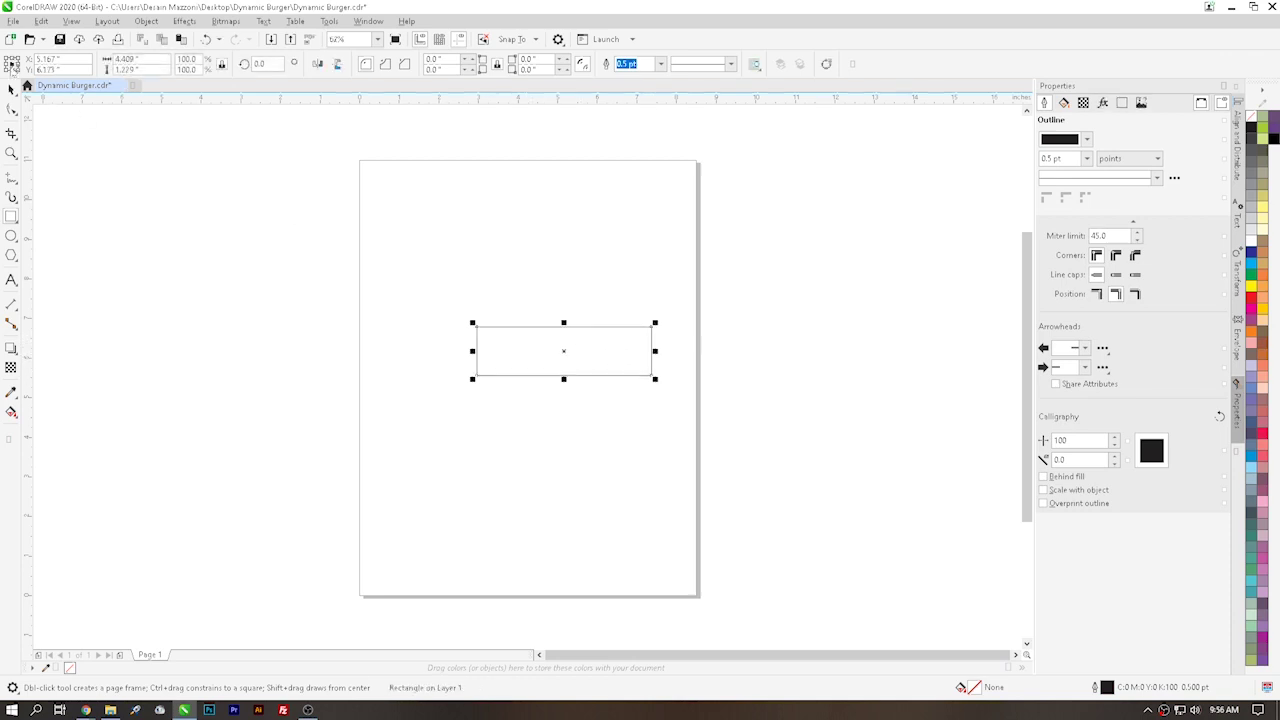
pyautogui.click(11, 88)
pyautogui.press('p')
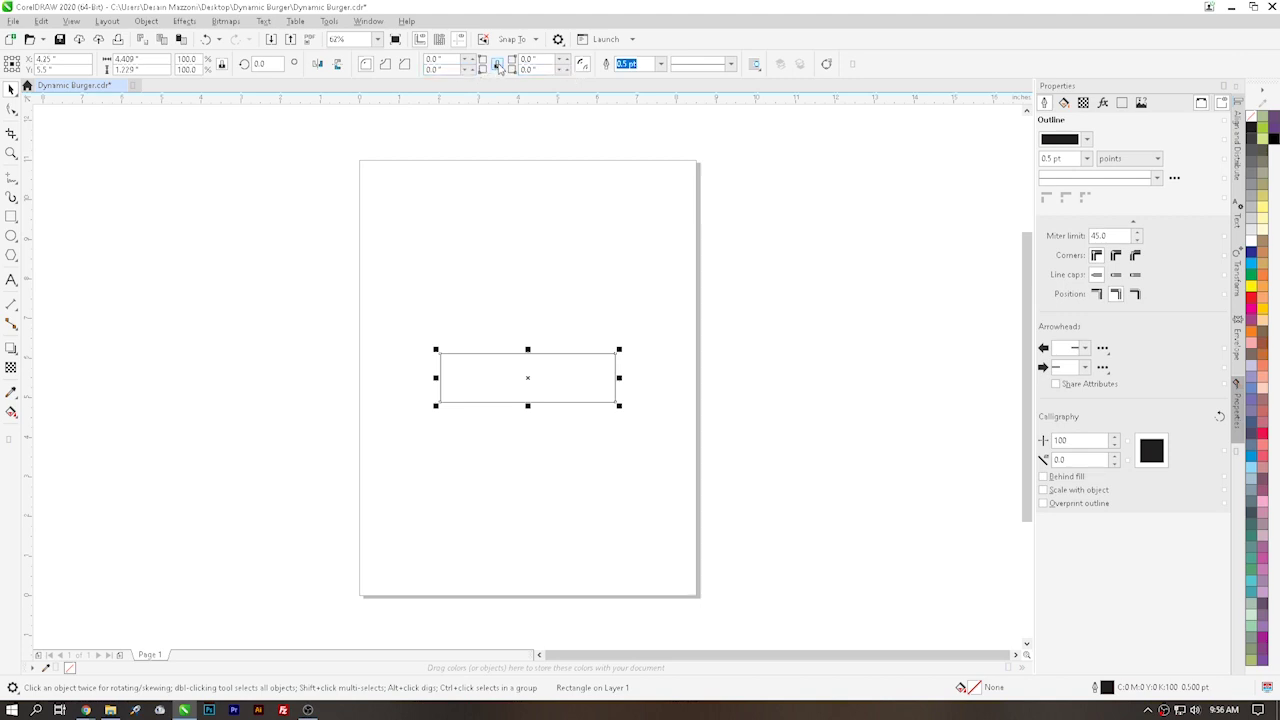
# Set the document units to centimeters.
pyautogui.click(397, 130)
pyautogui.click(362, 64)
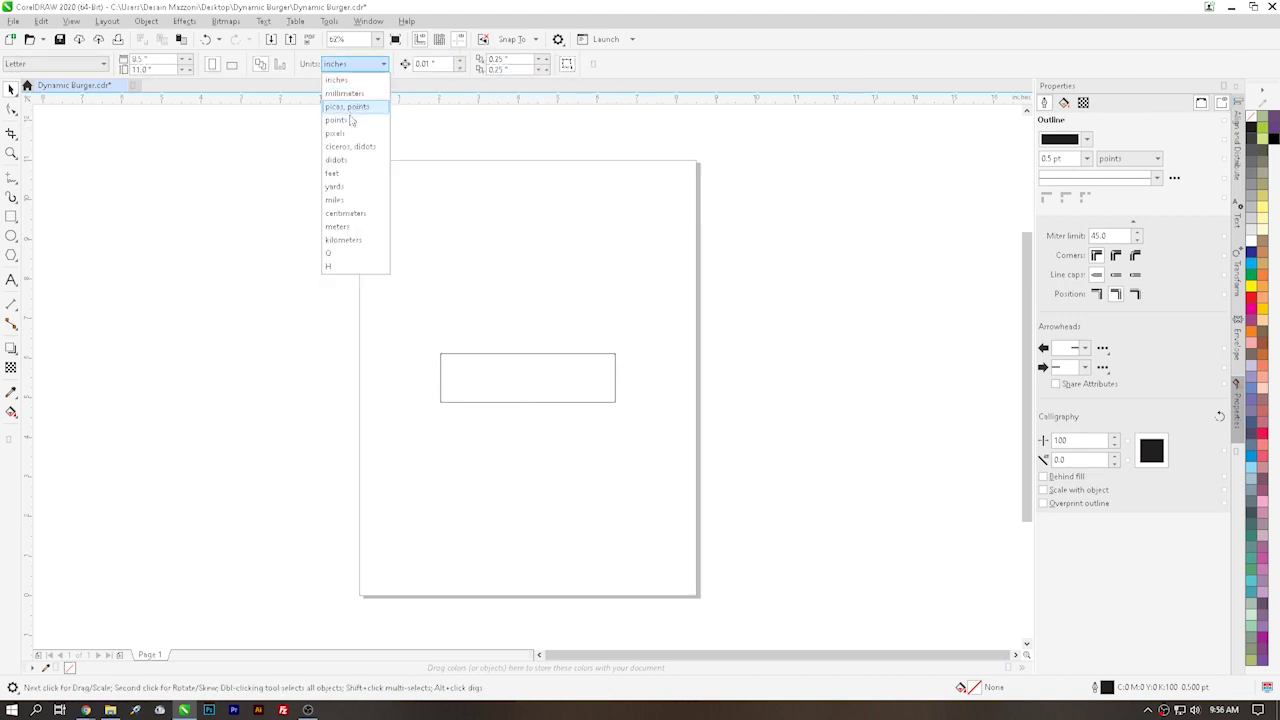
pyautogui.click(345, 213)
# Round the rectangle's two bottom corners with a 2 cm radius, leaving the top corners square.
pyautogui.click(500, 355)
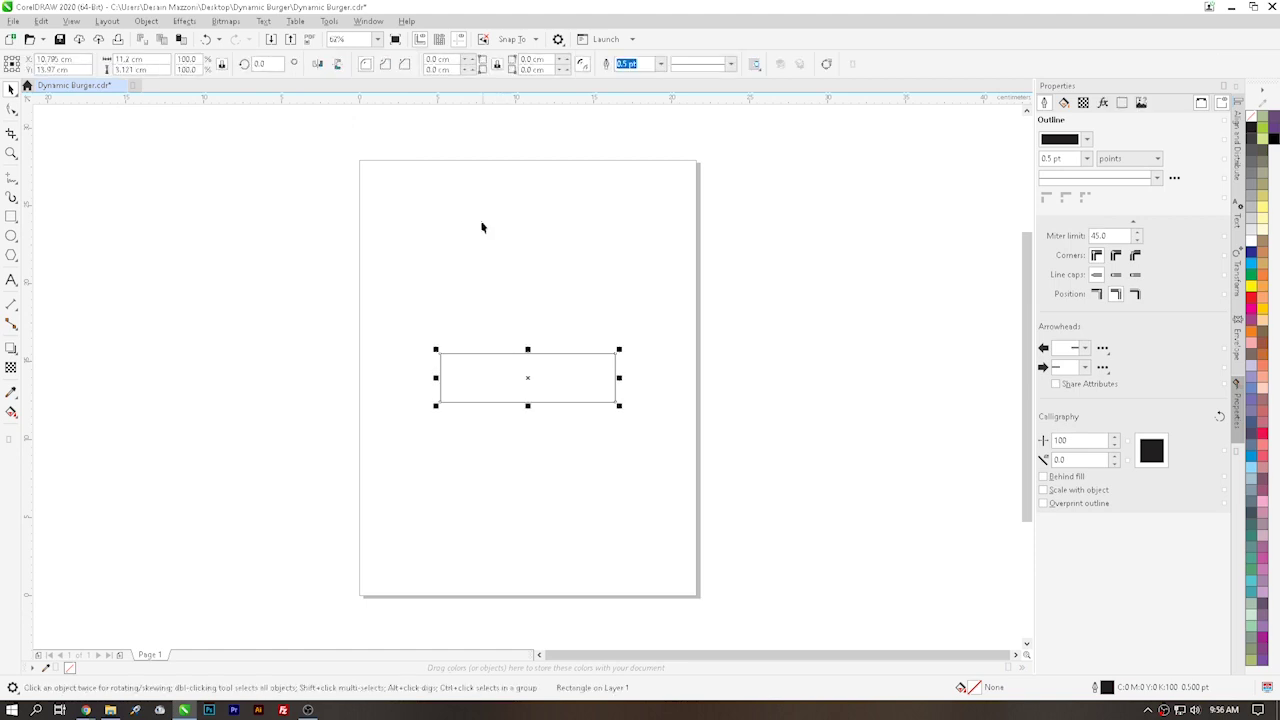
pyautogui.click(472, 72)
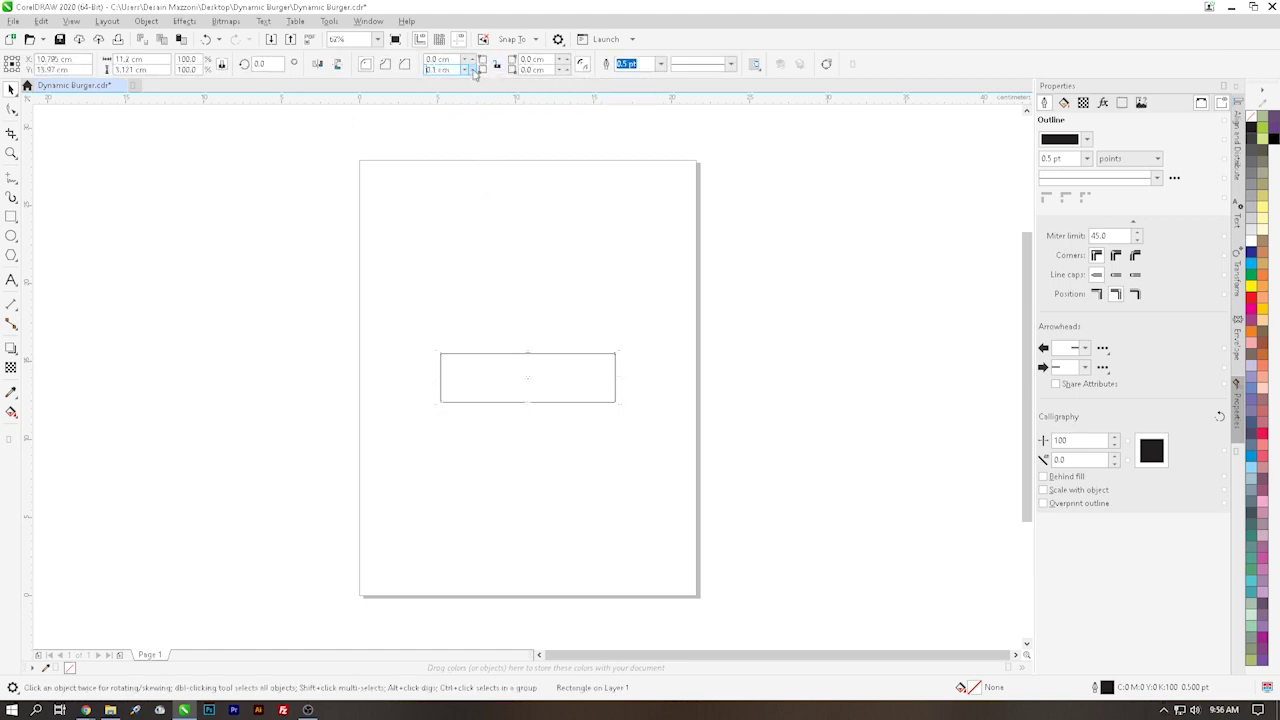
pyautogui.click(474, 73)
pyautogui.click(440, 70)
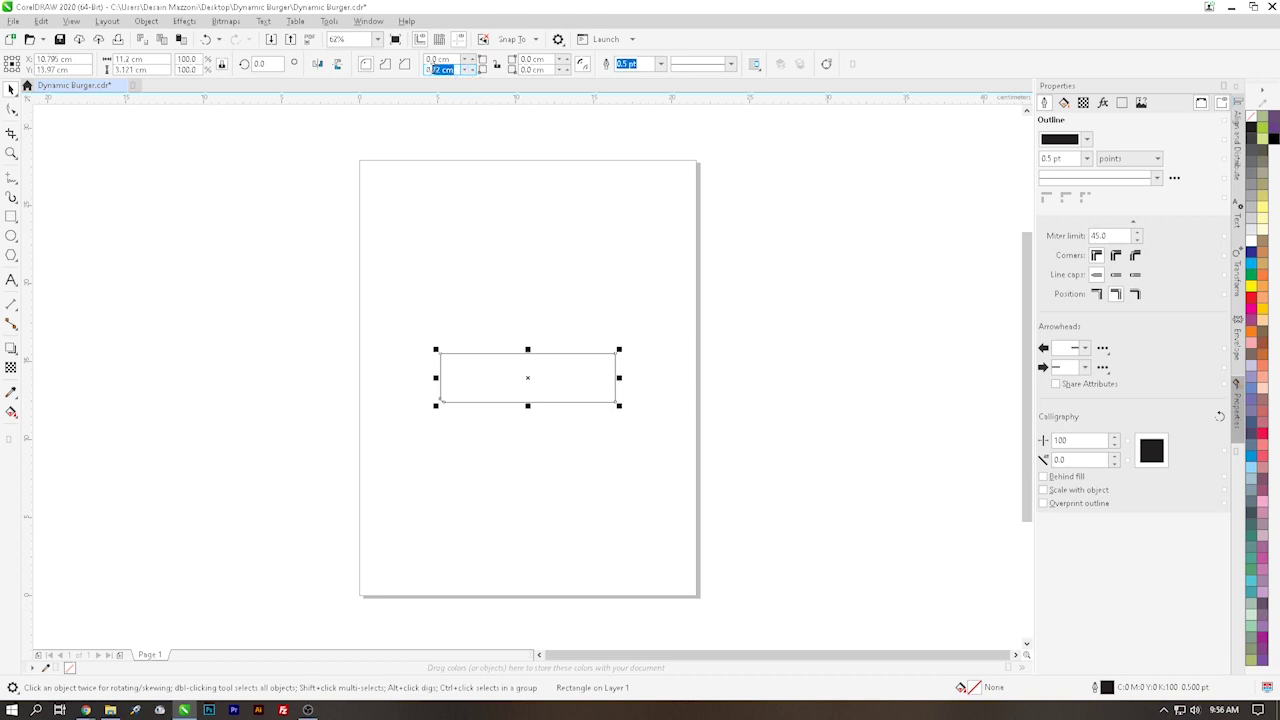
pyautogui.write('2')
pyautogui.press('Return')
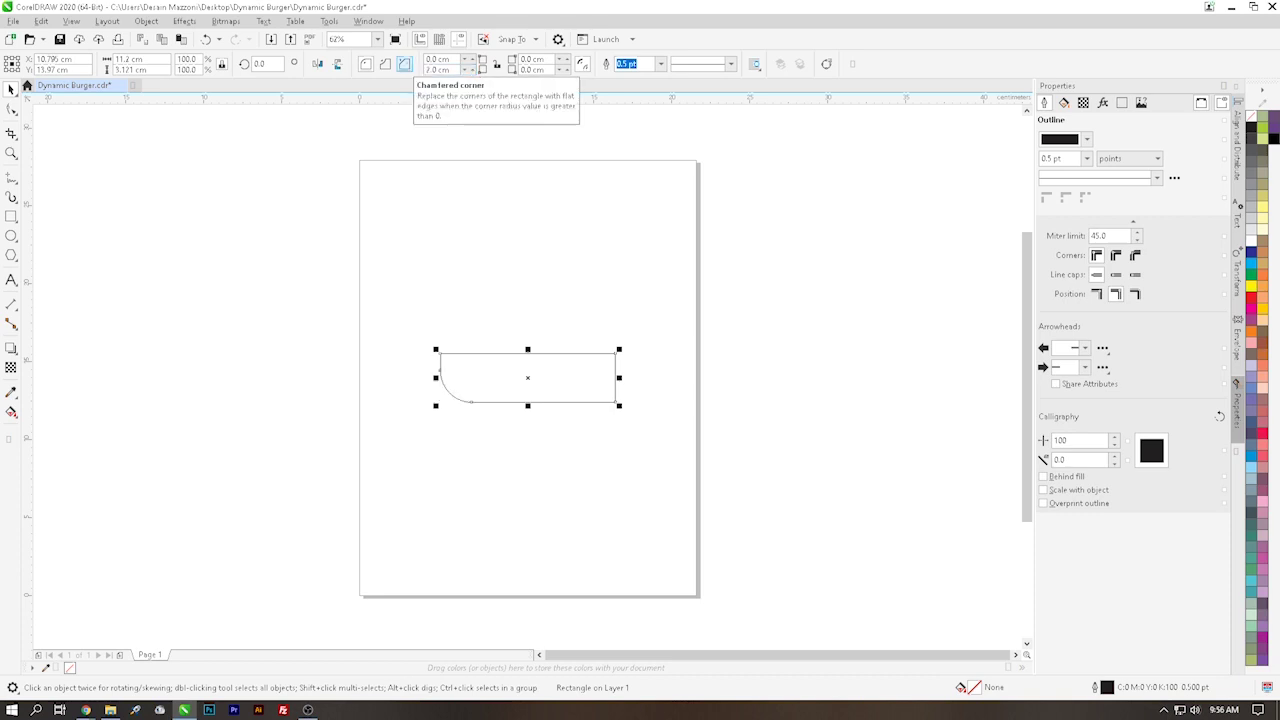
pyautogui.click(540, 70)
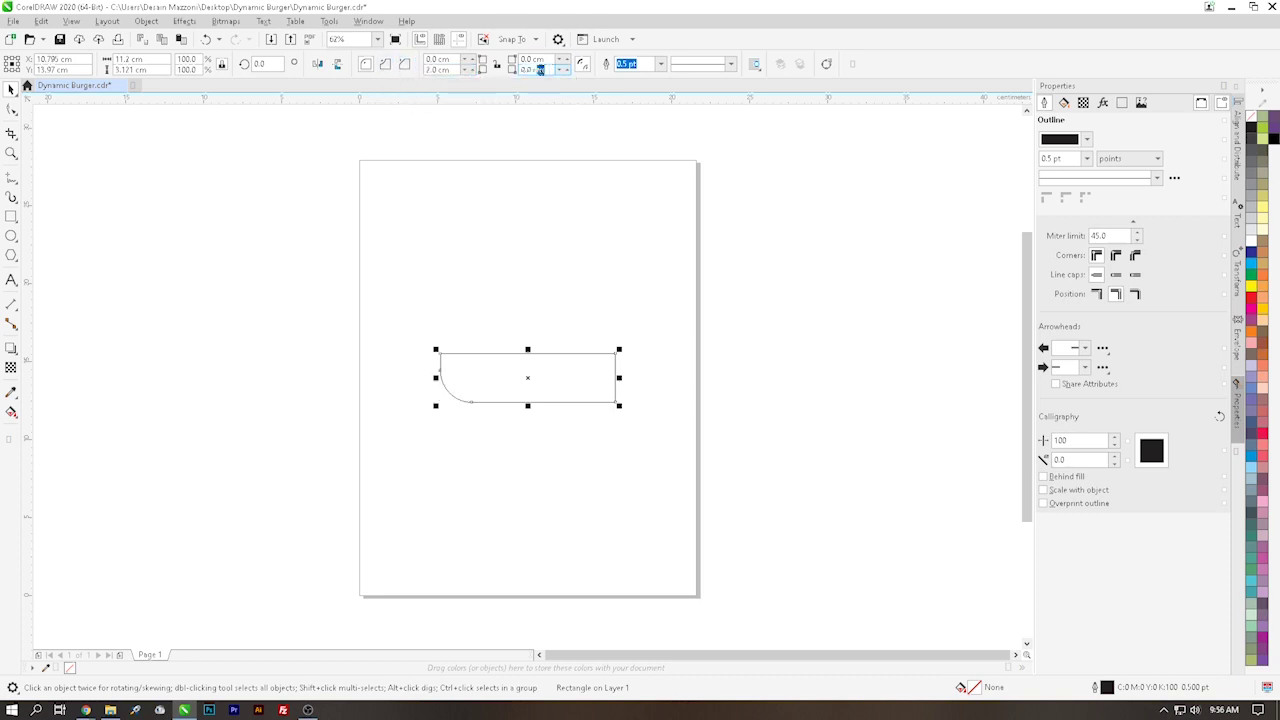
pyautogui.write('2')
pyautogui.press('Return')
# Stretch the rounded bun shape vertically to a height of about 4 cm and keep it centred across the page.
pyautogui.moveTo(528, 349)
pyautogui.mouseDown()
pyautogui.moveTo(528, 333)
pyautogui.moveTo(517, 365)
pyautogui.mouseUp()
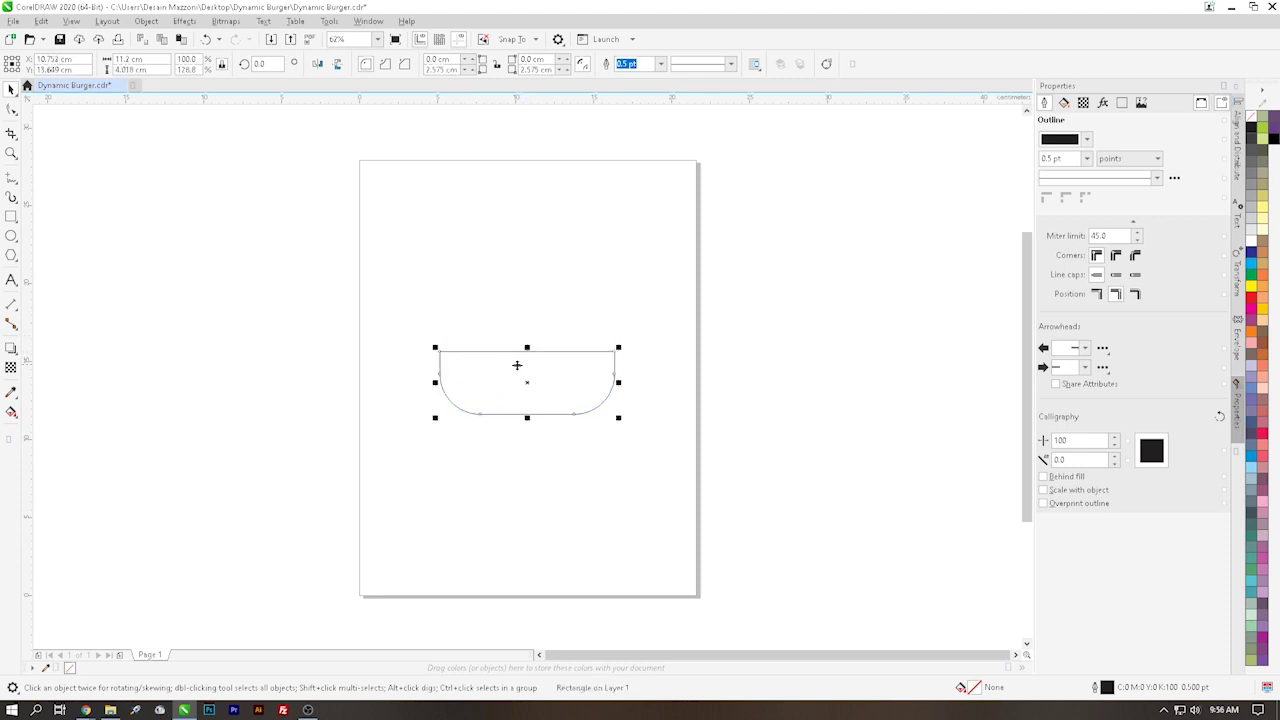
pyautogui.click(264, 353)
pyautogui.click(477, 392)
pyautogui.click(33, 307)
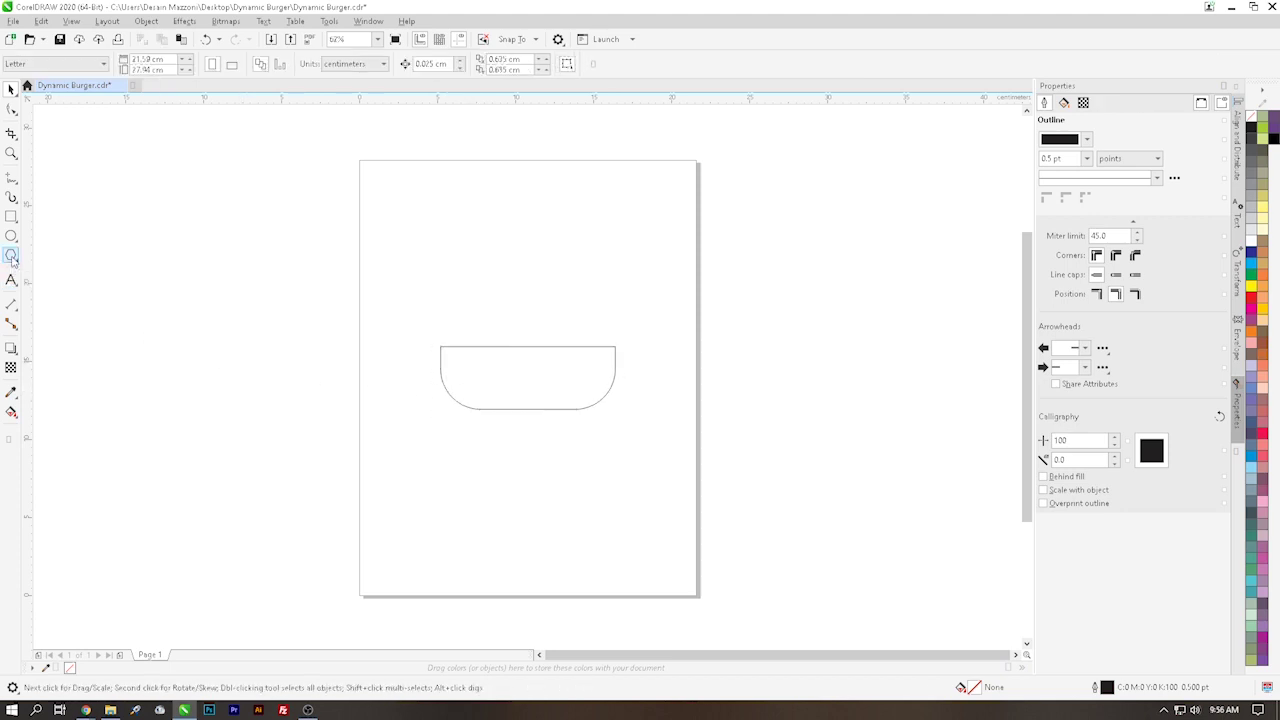
# Draw the wavy flowchart shape just above the bun, about 13.3 cm wide and 3 cm high.
pyautogui.click(12, 257)
pyautogui.click(70, 299)
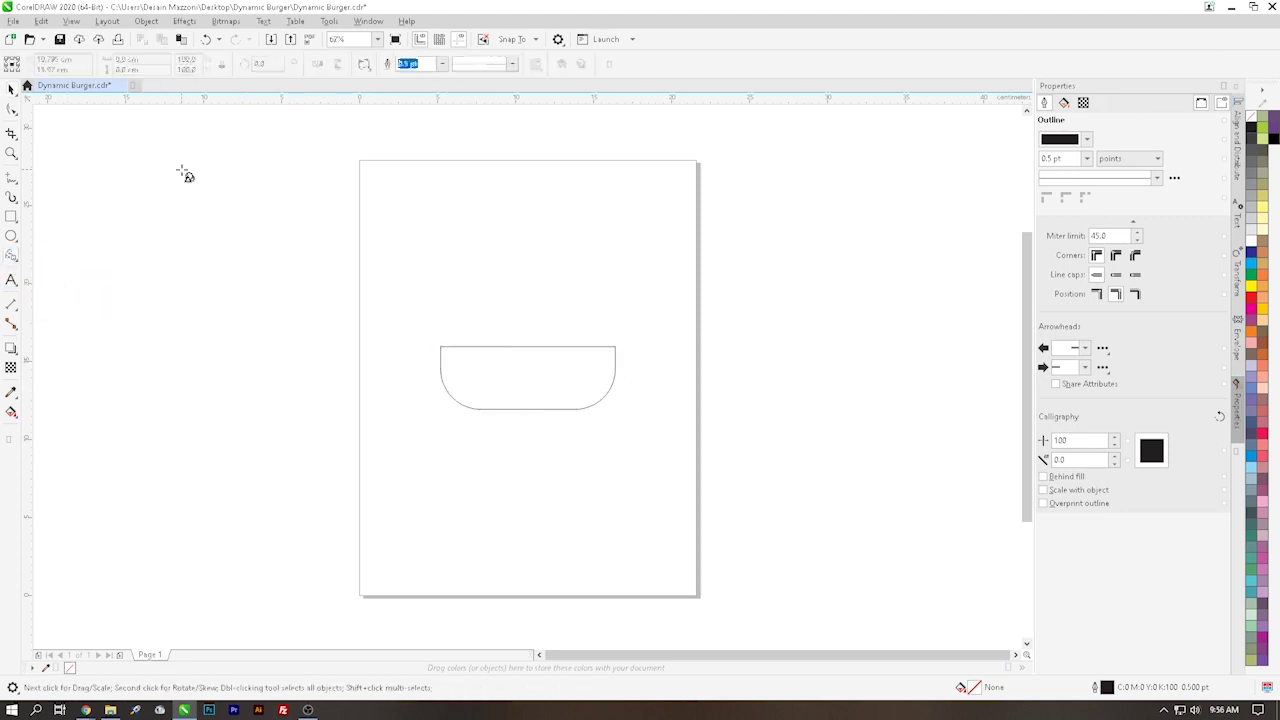
pyautogui.click(364, 65)
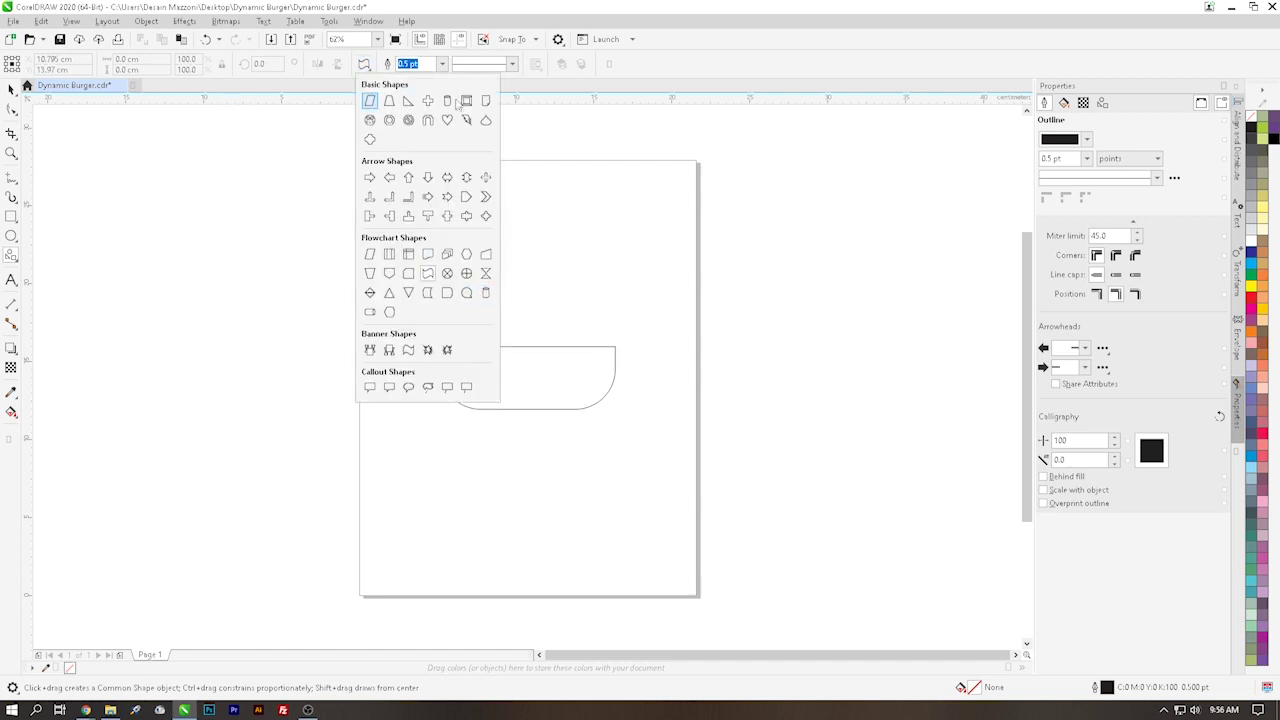
pyautogui.click(427, 272)
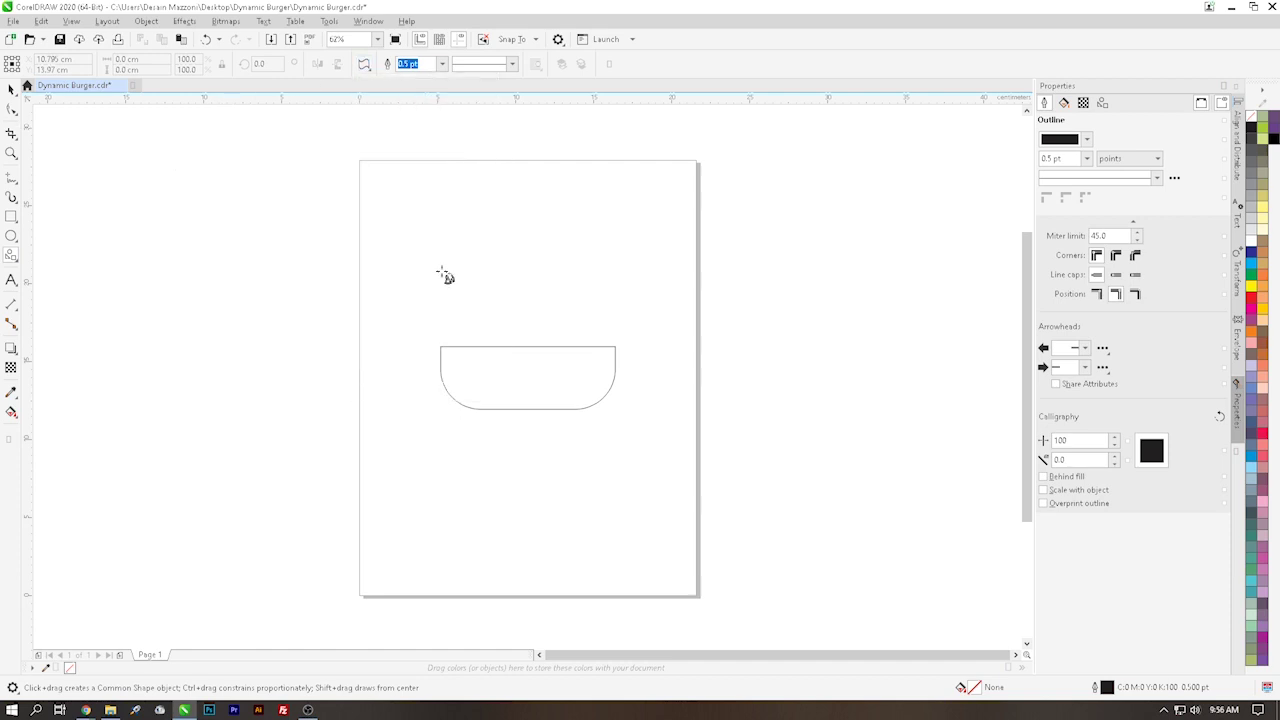
pyautogui.moveTo(422, 300); pyautogui.dragTo(632, 350)
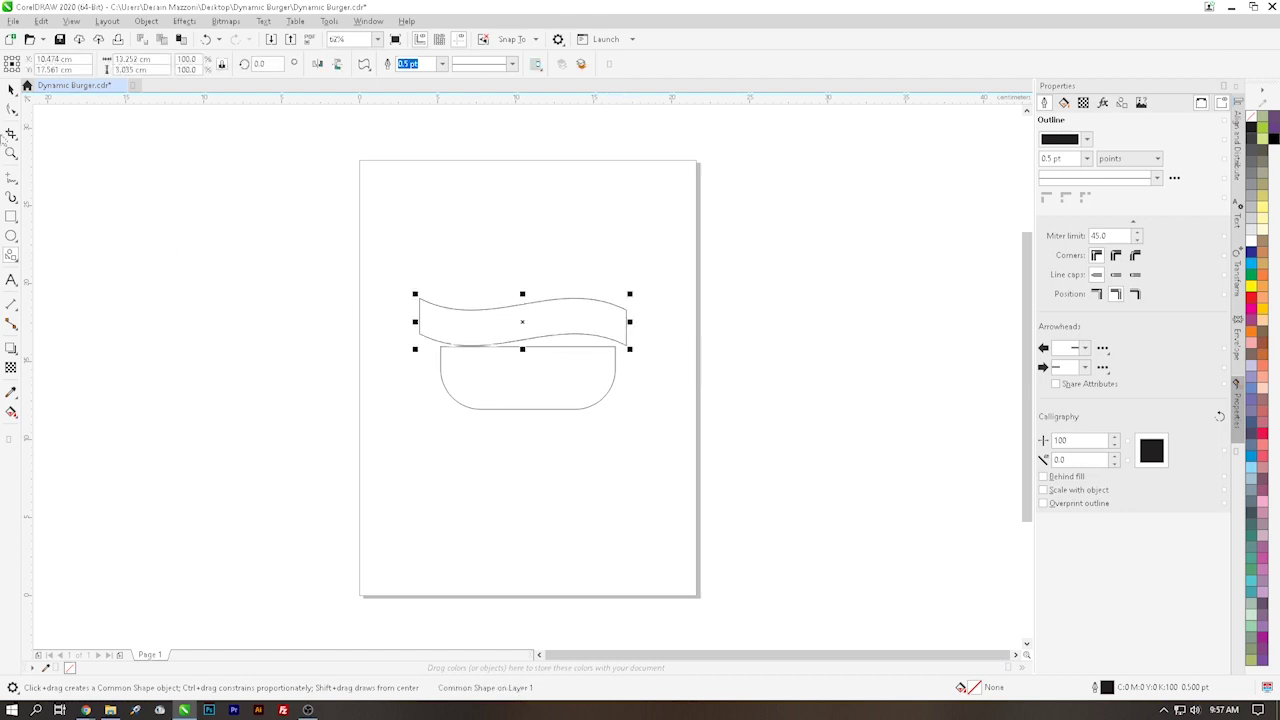
pyautogui.press('space')
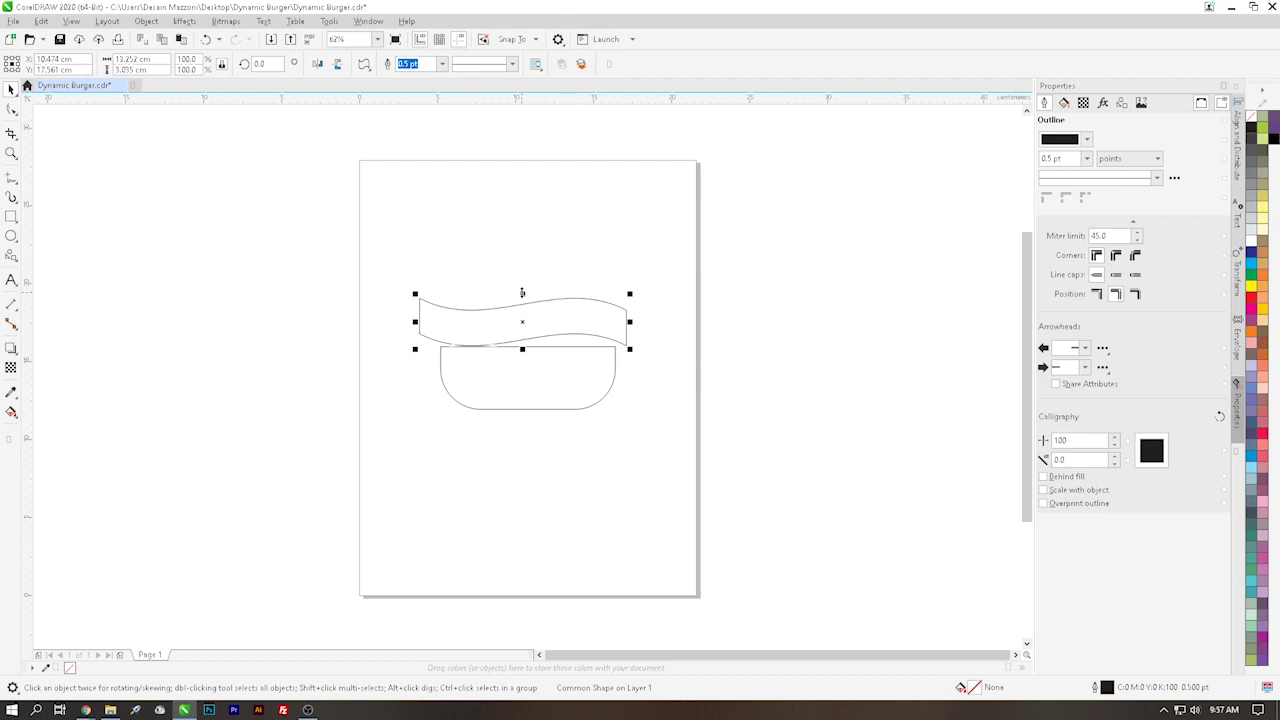
# Flatten the wave to about 2.8 cm high, overlap it on the bun's upper part and centre it horizontally on the bun.
pyautogui.moveTo(522, 292)
pyautogui.mouseDown()
pyautogui.moveTo(522, 362)
pyautogui.moveTo(554, 339)
pyautogui.mouseUp()
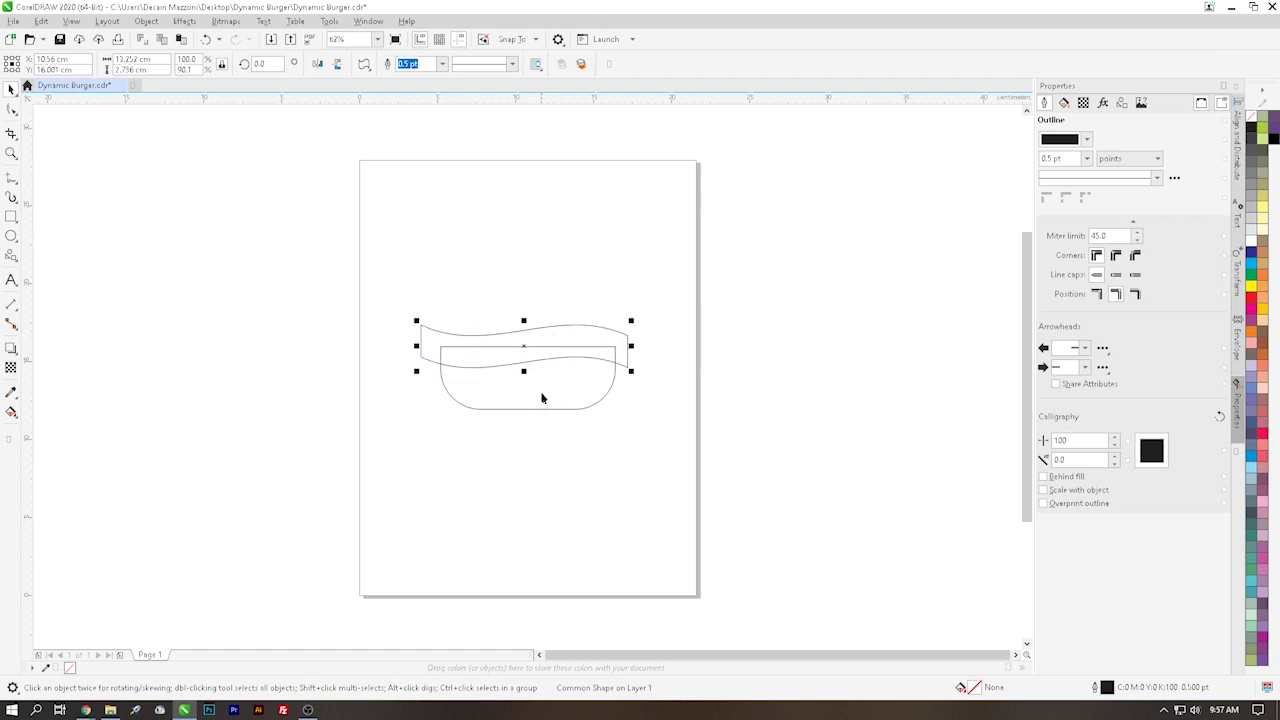
pyautogui.keyDown('shift'); pyautogui.click(614, 390); pyautogui.keyUp('shift')
pyautogui.click(763, 371)
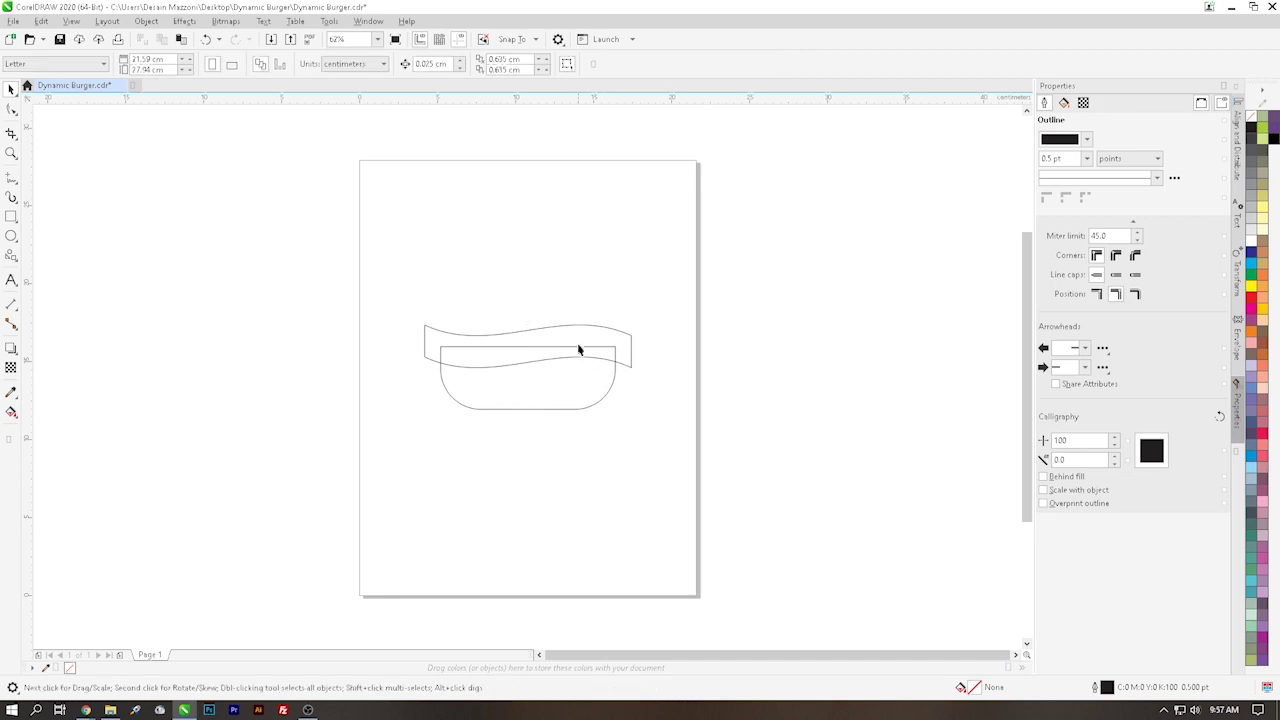
pyautogui.click(580, 340)
pyautogui.click(674, 317)
# Place a copy of the wave about 0.5 cm above the original and shift the original down slightly to widen the gap.
pyautogui.click(577, 327)
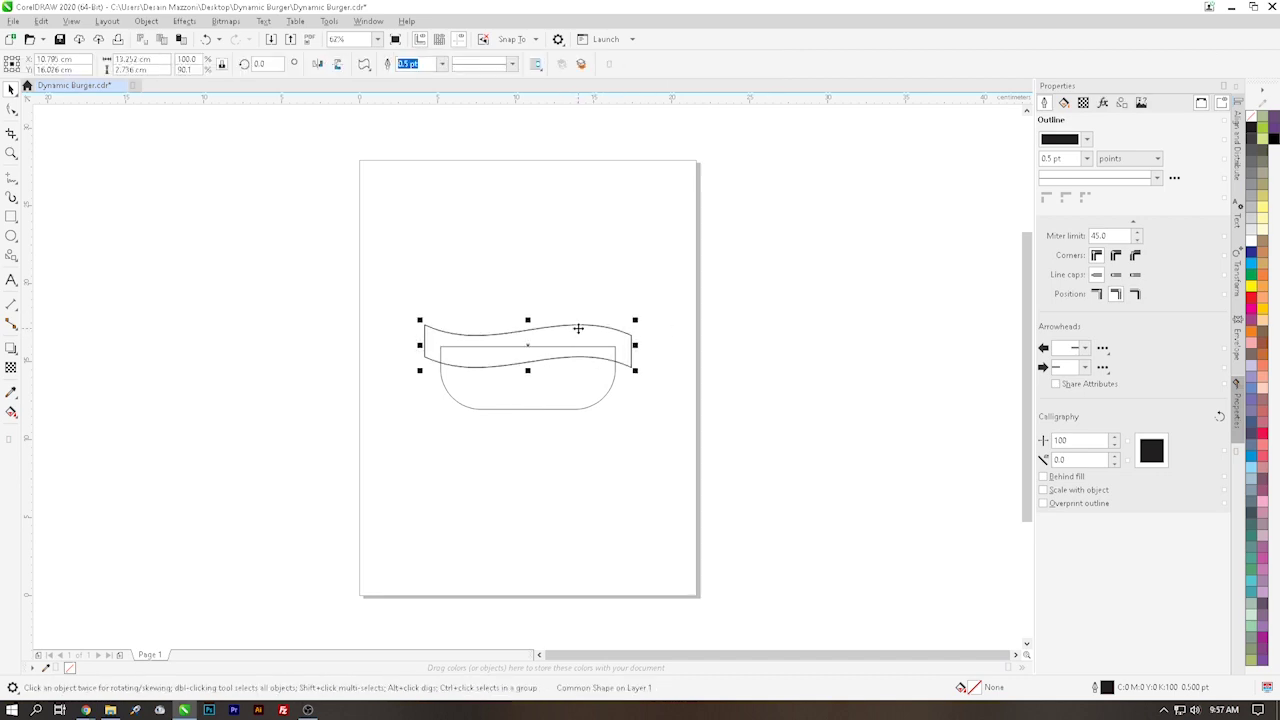
pyautogui.moveTo(577, 326); pyautogui.dragTo(577, 318)
pyautogui.rightClick(577, 318)
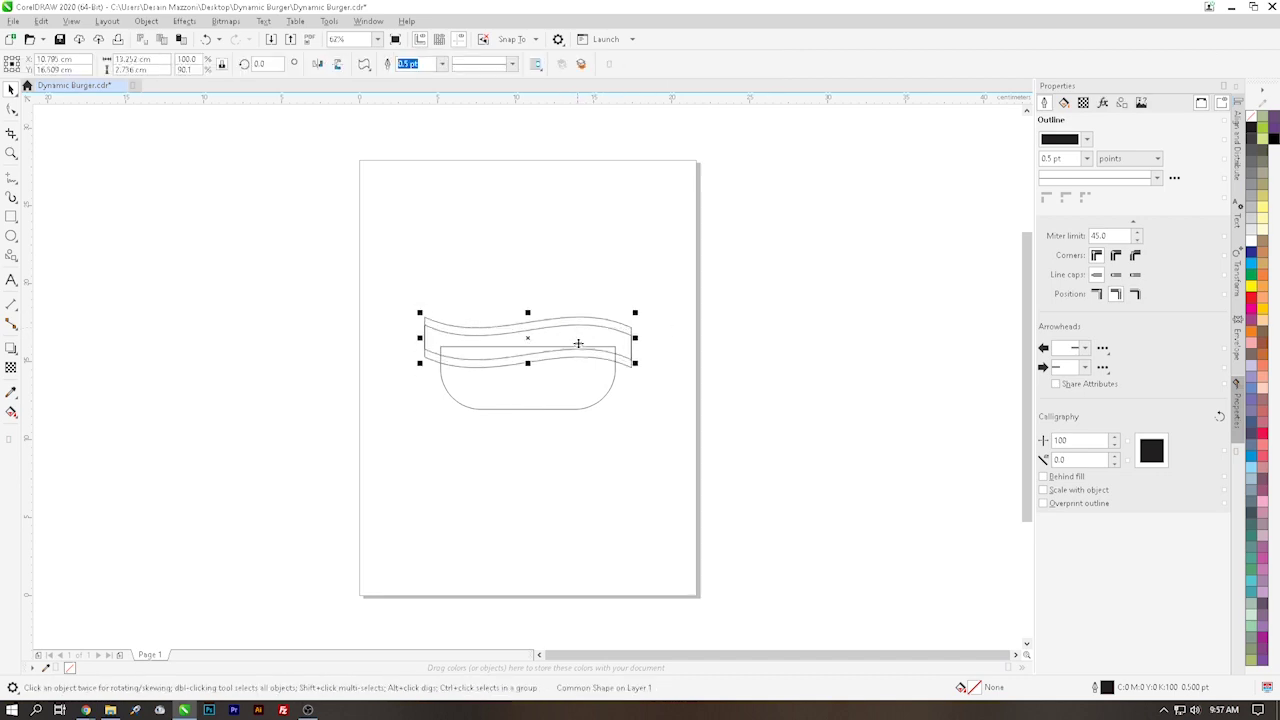
pyautogui.click(630, 371)
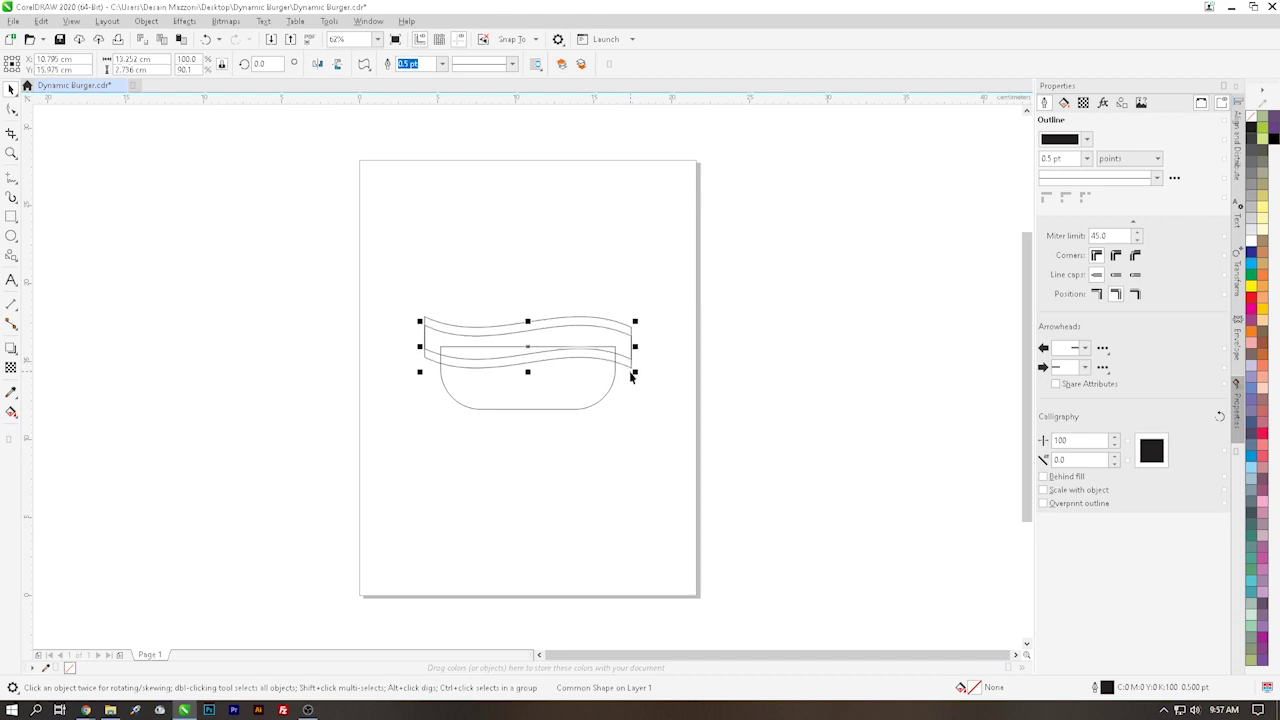
pyautogui.moveTo(630, 371); pyautogui.dragTo(632, 374)
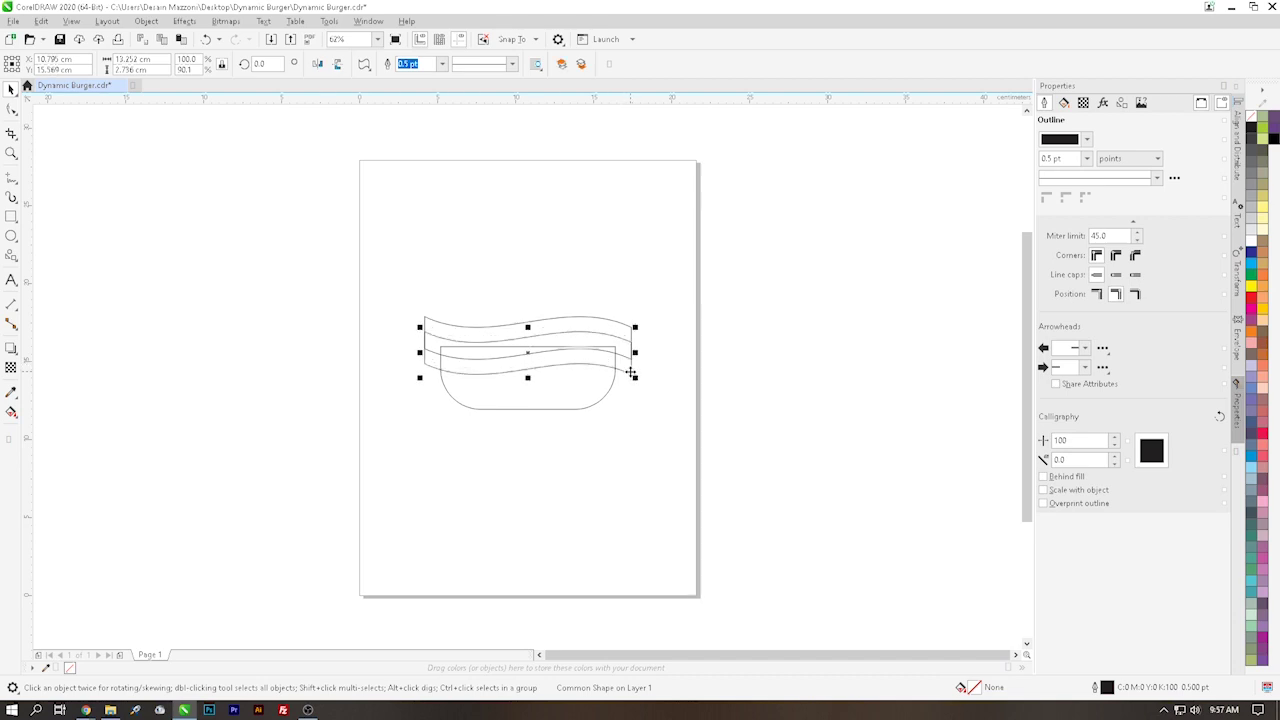
pyautogui.press('Up')
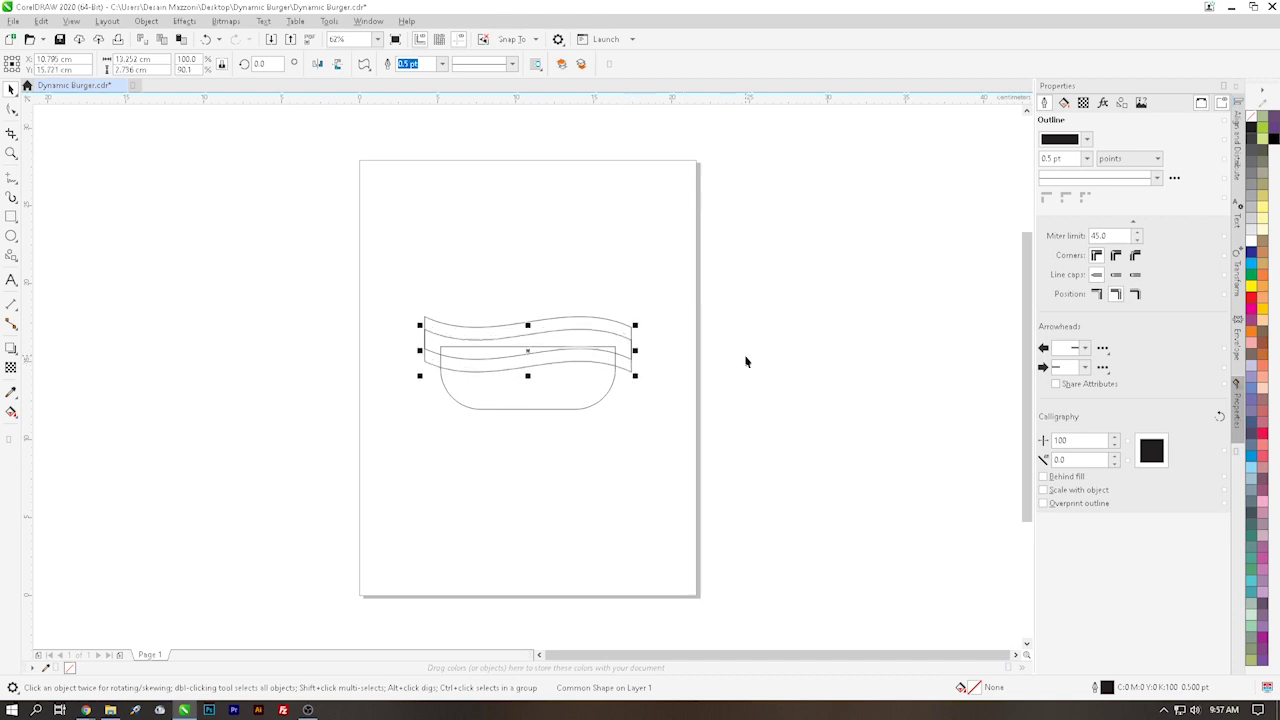
# Smart-fill the band between the two waves' lower edges inside the bun with the blue-grey colour and no outline.
pyautogui.click(12, 411)
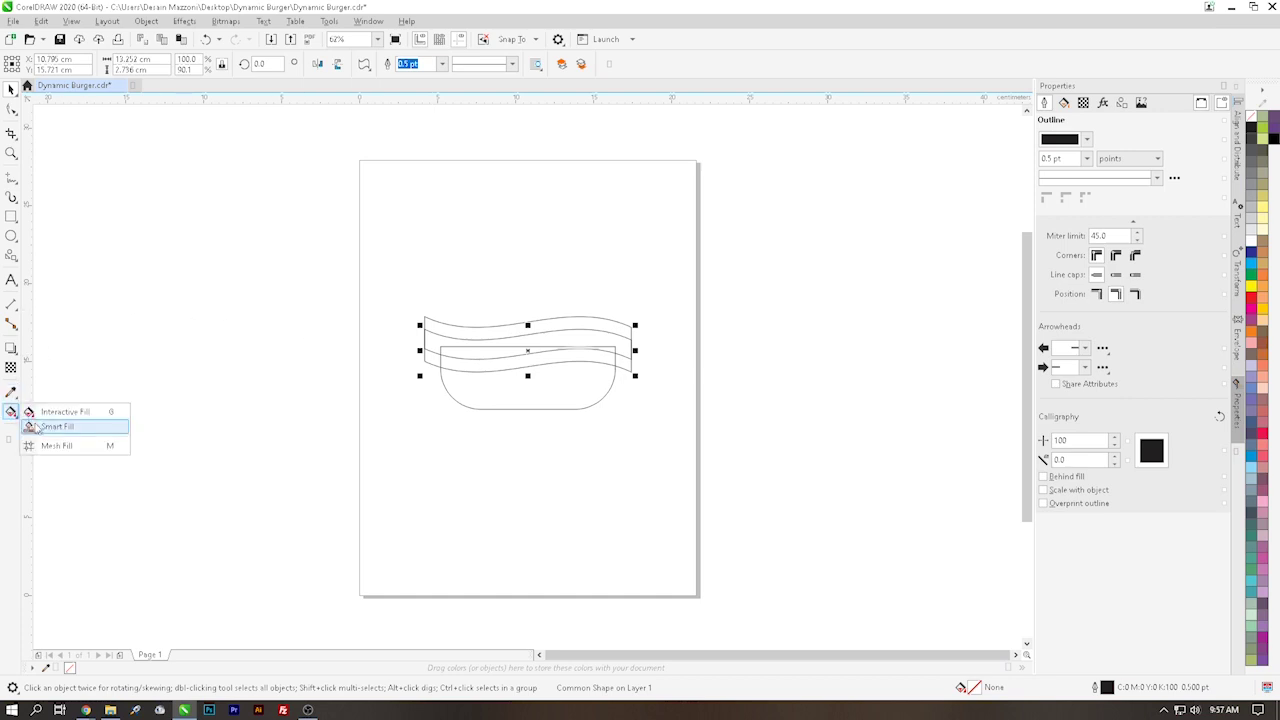
pyautogui.click(40, 427)
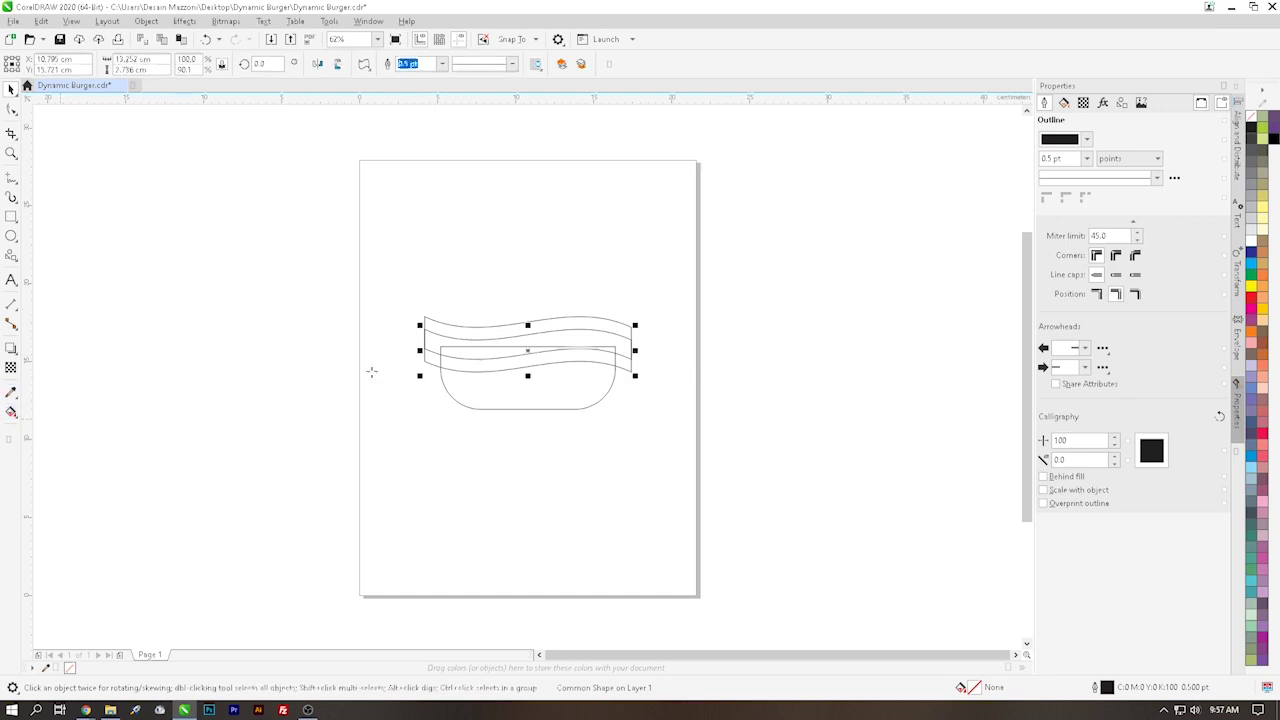
pyautogui.click(562, 357)
pyautogui.press('space')
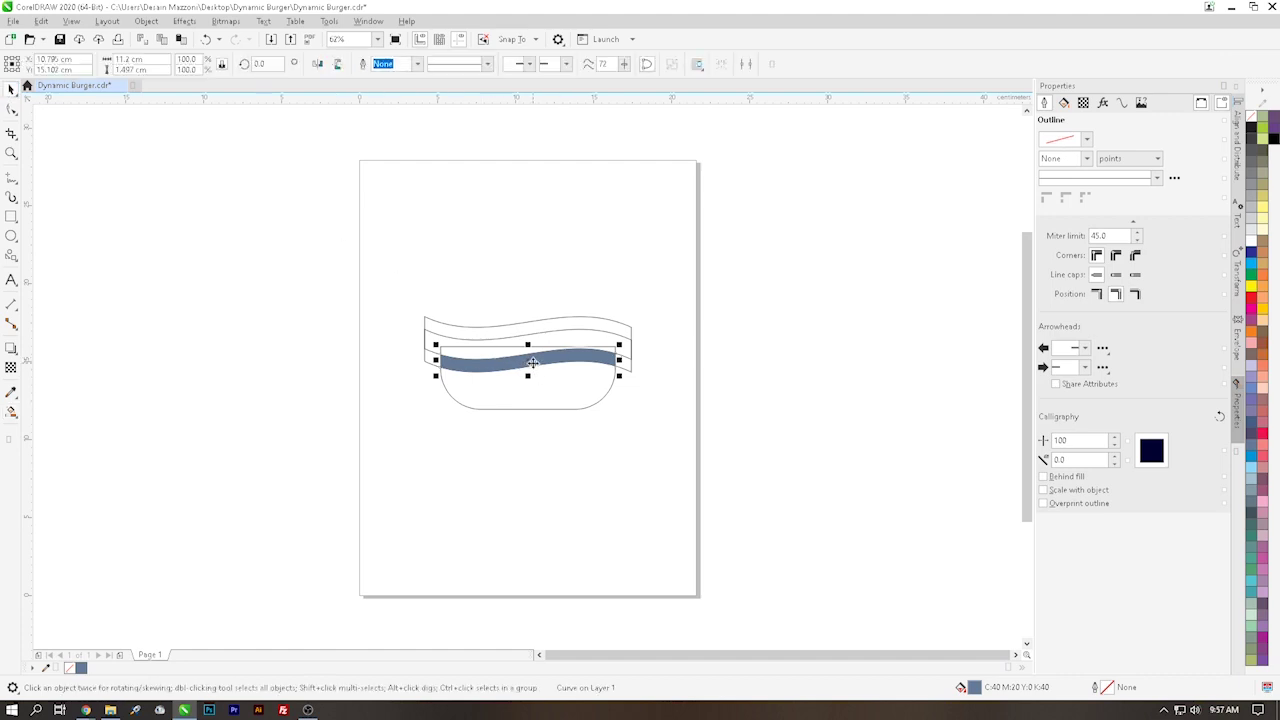
# Move both wave outlines up together so they sit higher than the filled band in the bun.
pyautogui.click(625, 344)
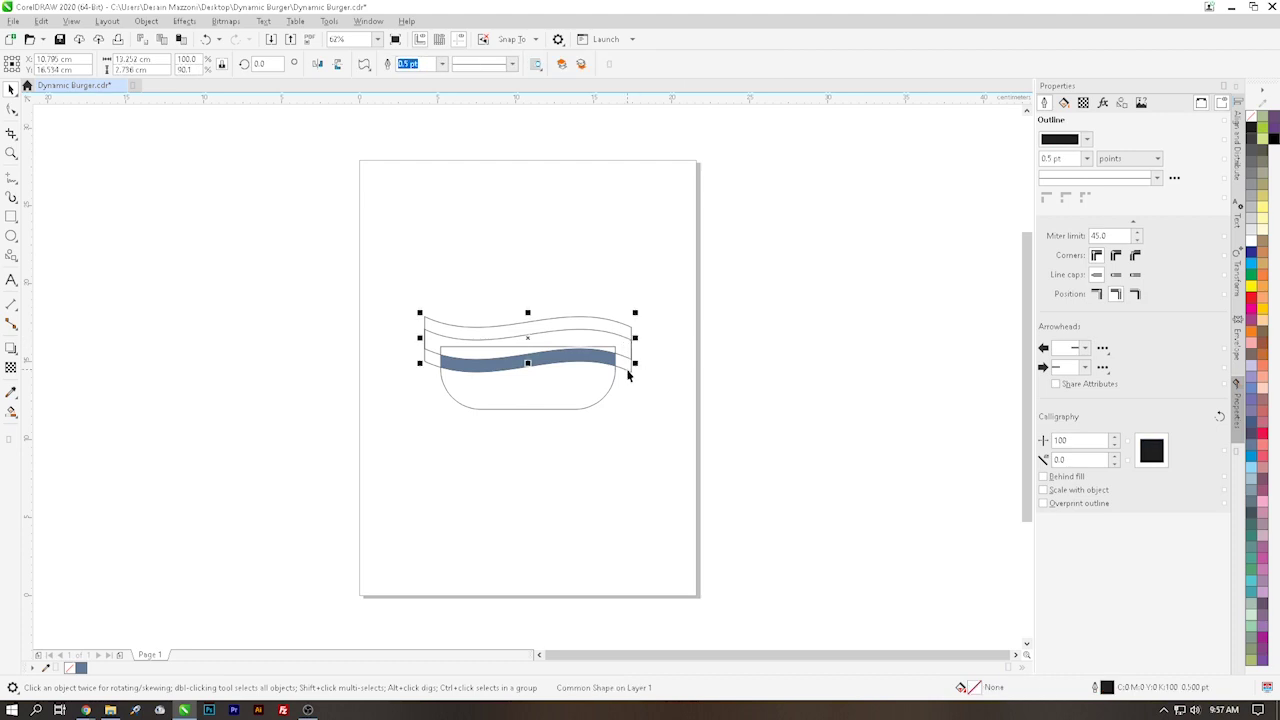
pyautogui.keyDown('shift'); pyautogui.click(628, 372); pyautogui.keyUp('shift')
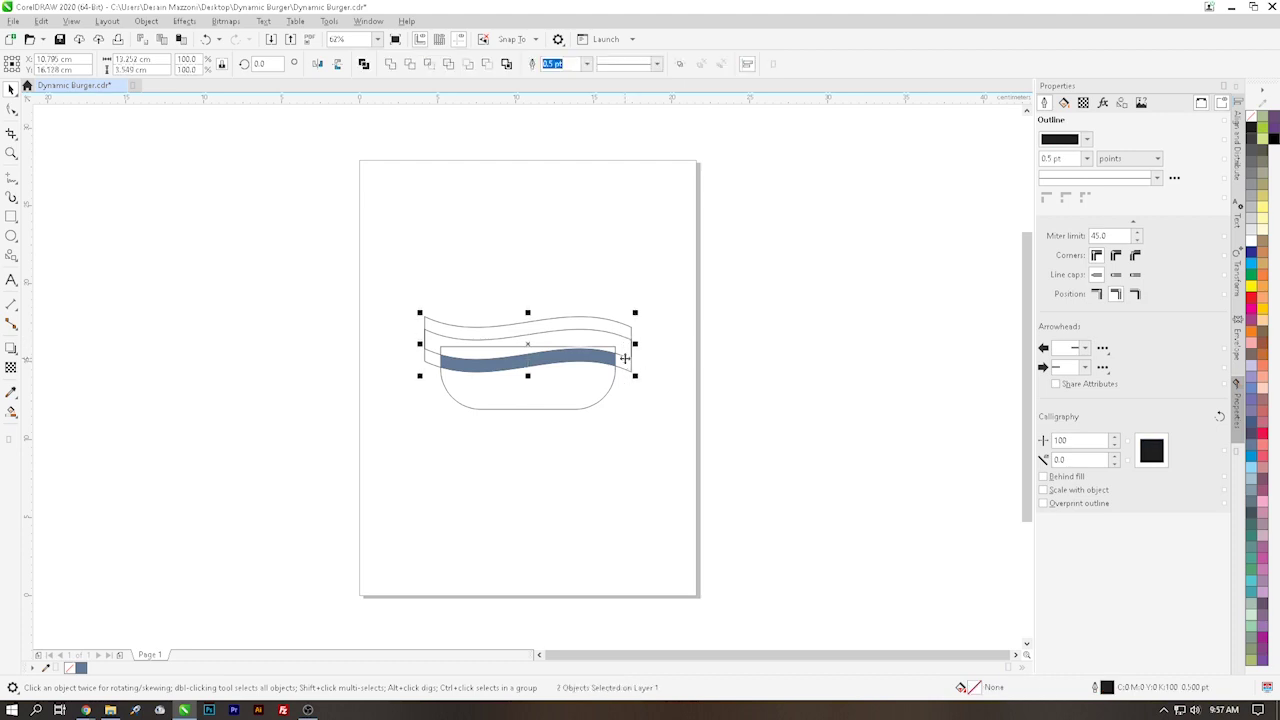
pyautogui.press('KP_Add')
pyautogui.press('Up')
pyautogui.press('Up')
pyautogui.press('Up')
pyautogui.press('Up')
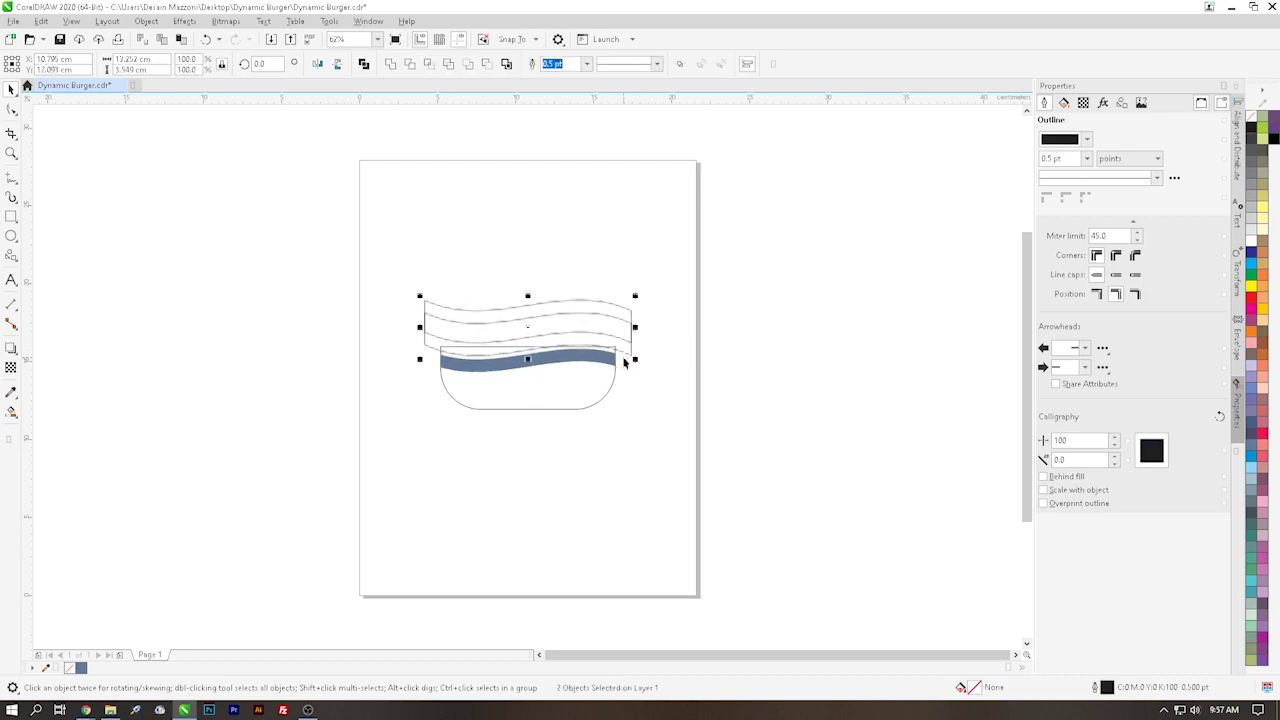
pyautogui.press('Up')
# Raise only the upper wave outline a little to make the gap between the waves thicker.
pyautogui.click(603, 299)
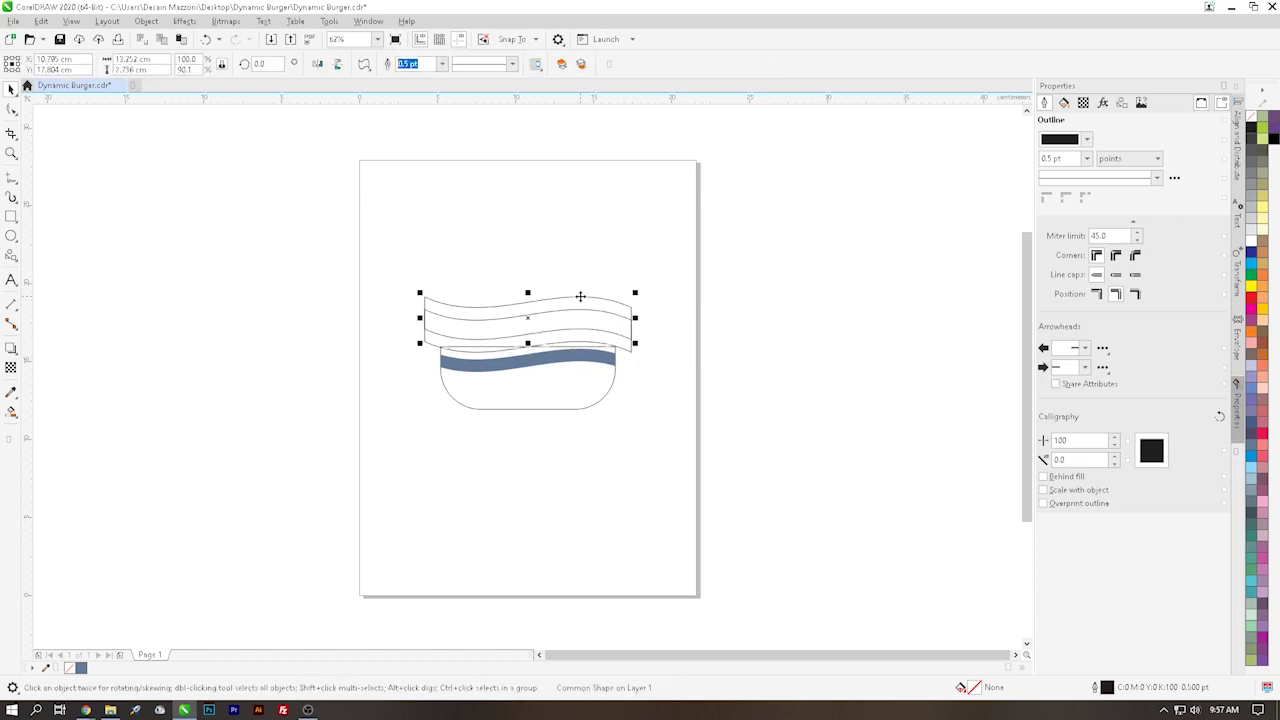
pyautogui.press('Up')
pyautogui.press('Up')
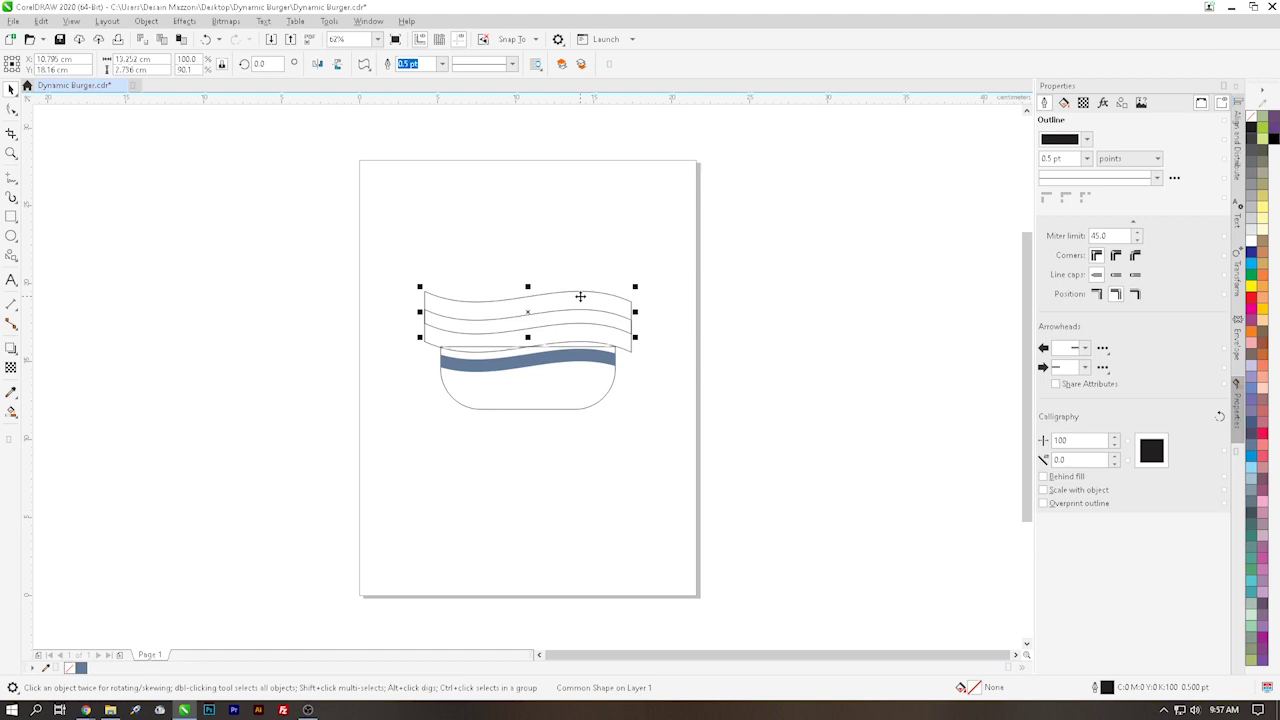
# Shift both wave outlines up together until they are completely clear of the bun.
pyautogui.keyDown('shift'); pyautogui.click(425, 340); pyautogui.keyUp('shift')
pyautogui.press('Up')
pyautogui.press('Up')
pyautogui.press('Up')
pyautogui.press('Up')
pyautogui.press('Up')
pyautogui.press('Up')
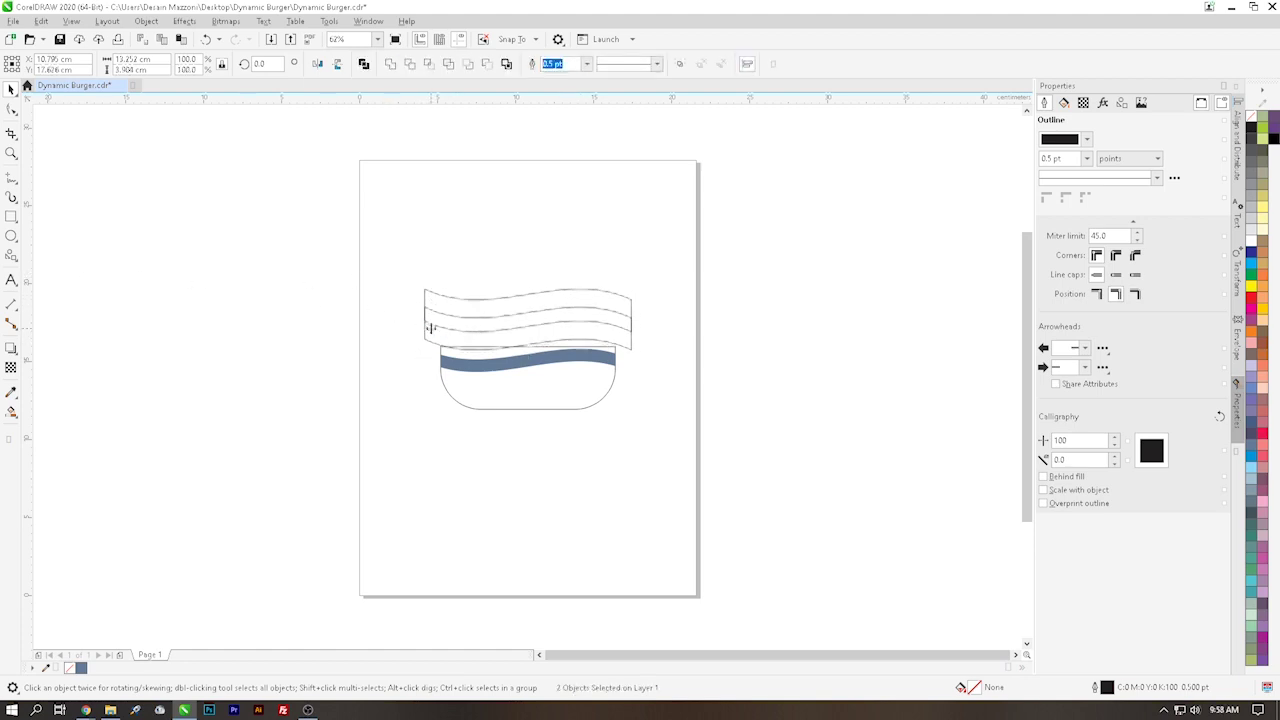
# Smart-fill the full-width band between the two waves' lower edges above the bun, and deselect it.
pyautogui.click(11, 410)
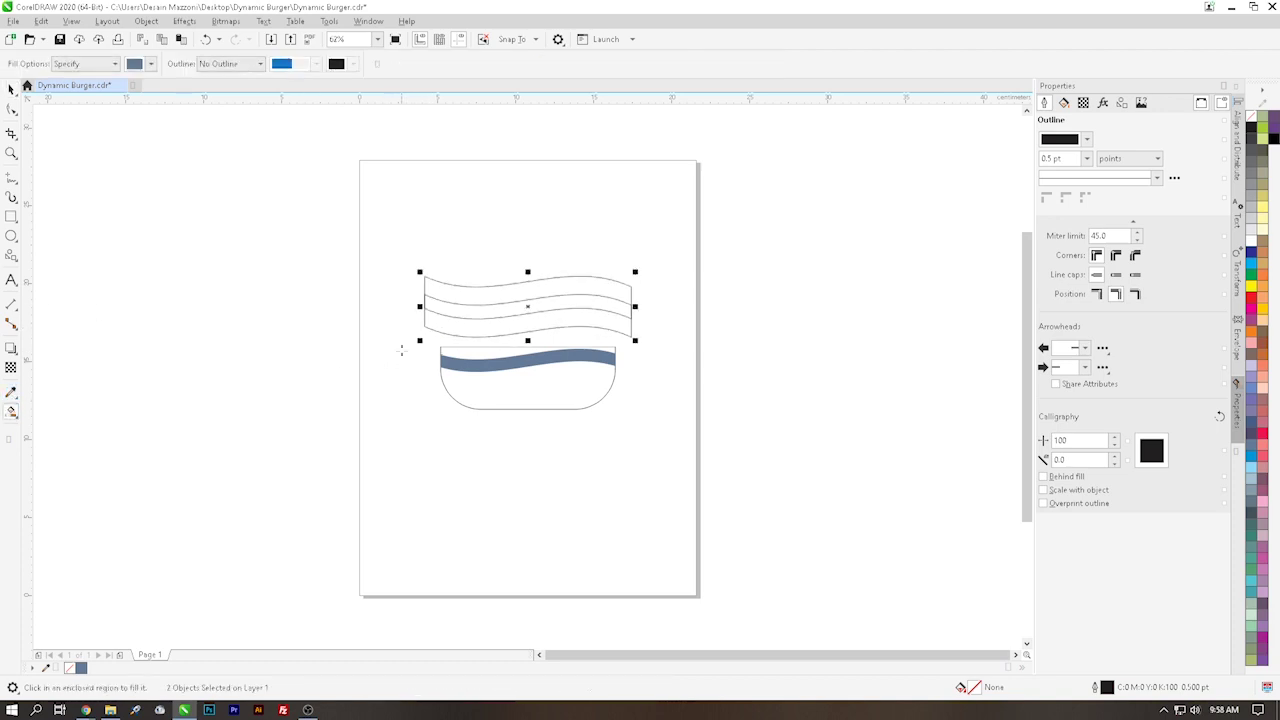
pyautogui.click(518, 321)
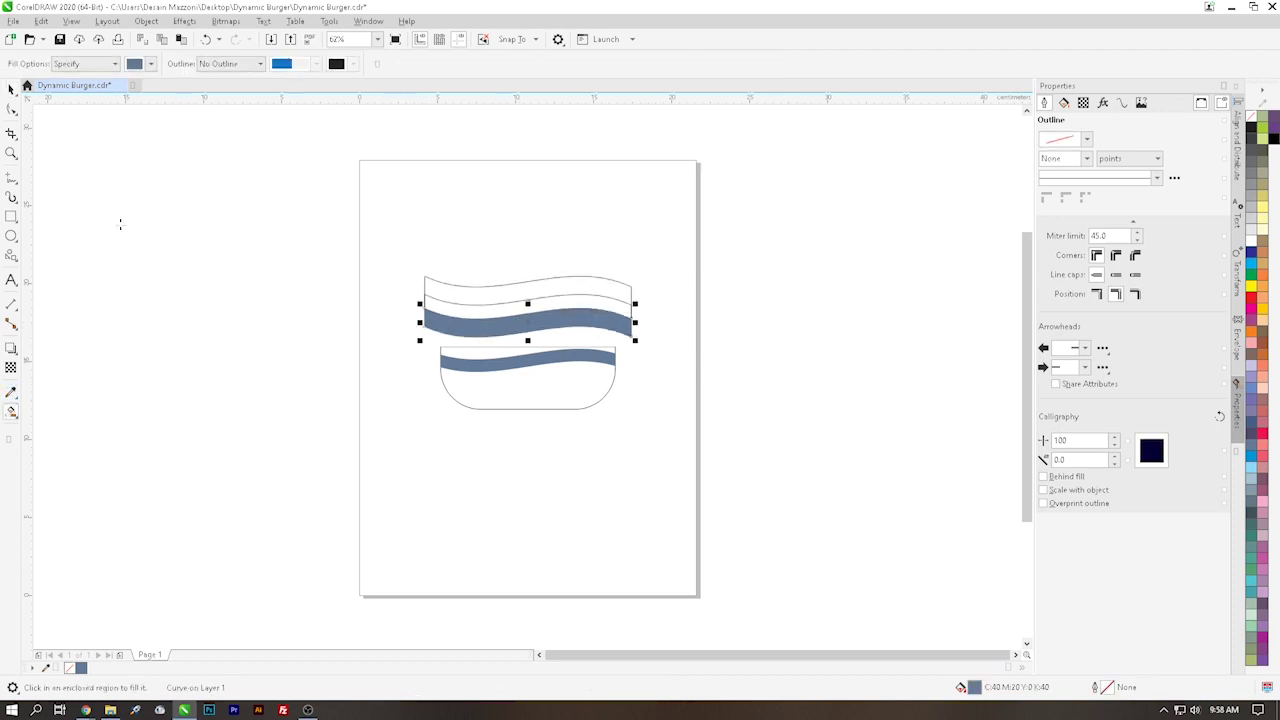
pyautogui.click(11, 88)
pyautogui.click(397, 312)
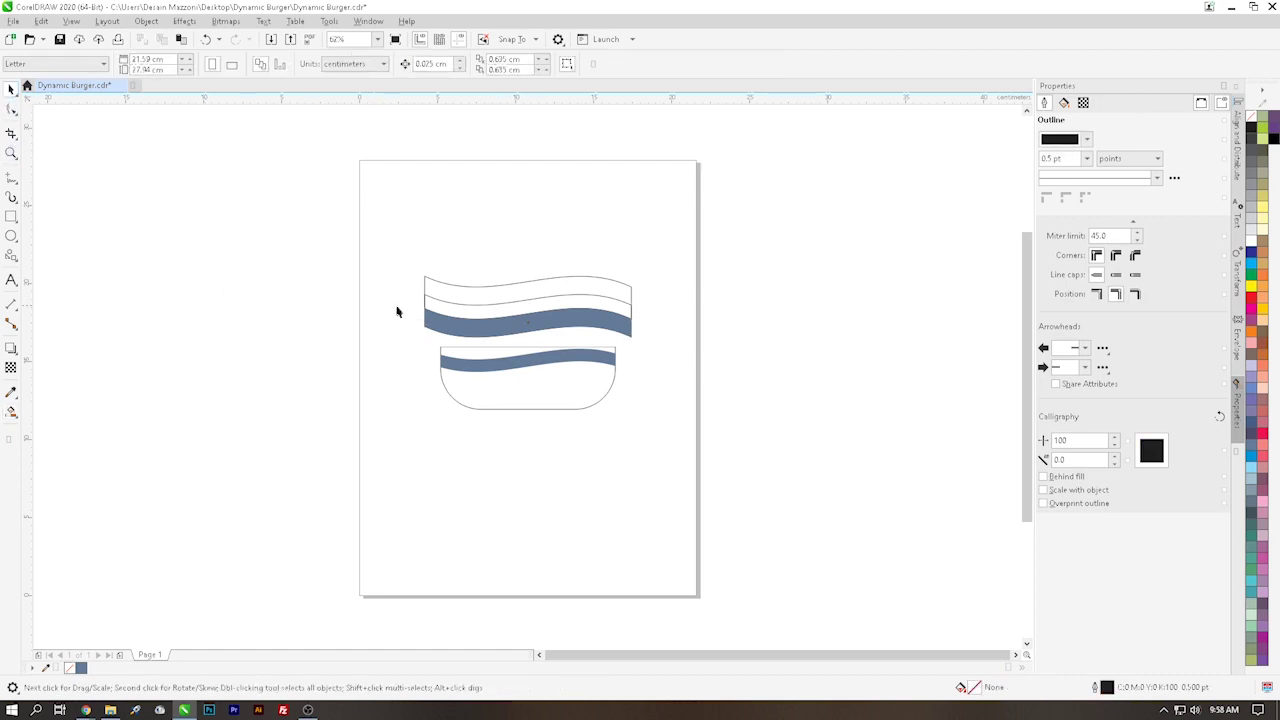
# Delete the leftover wave outlines above the filled bands.
pyautogui.click(601, 296)
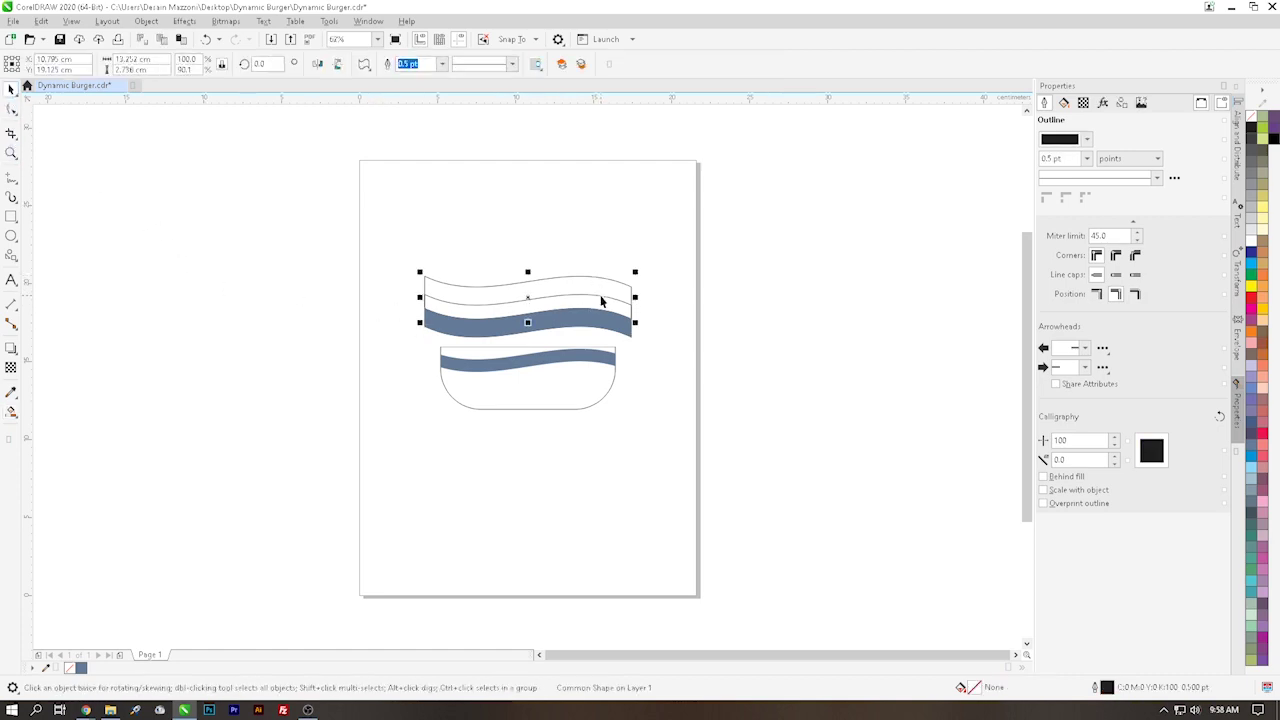
pyautogui.press('Delete')
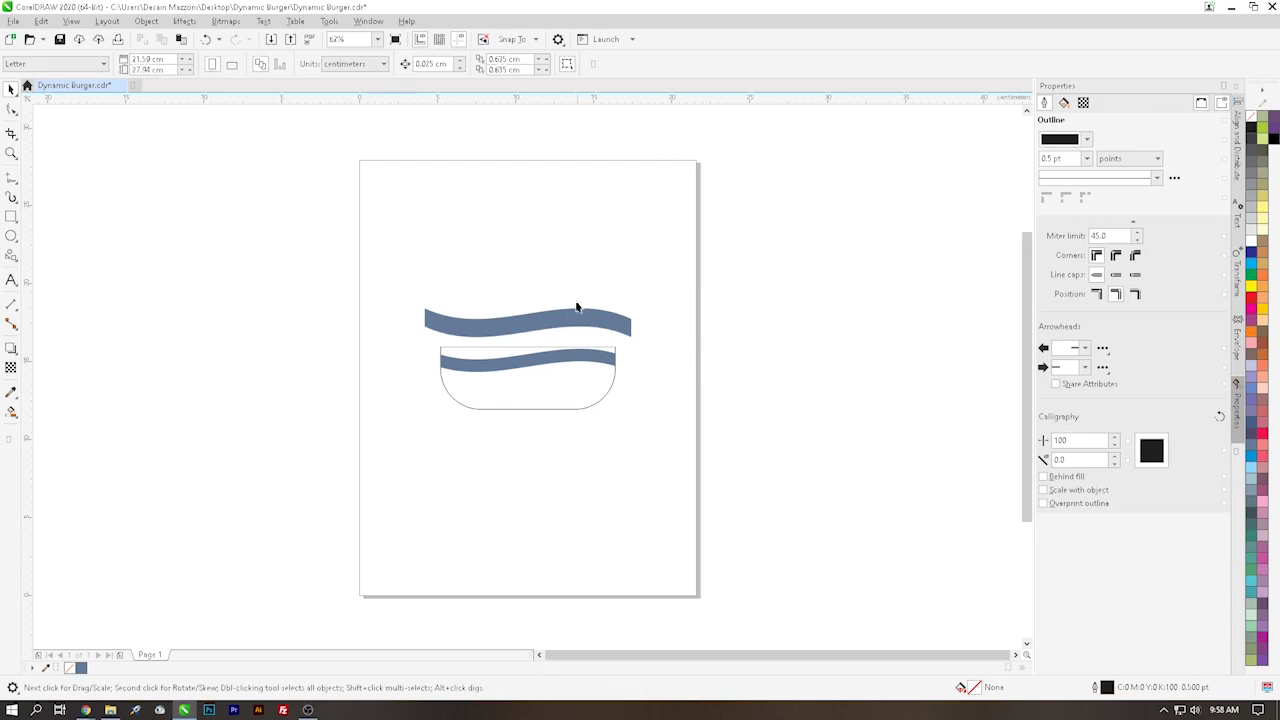
# Move the wide band down over the bun's upper edge and park the thin band clear above it.
pyautogui.click(535, 361)
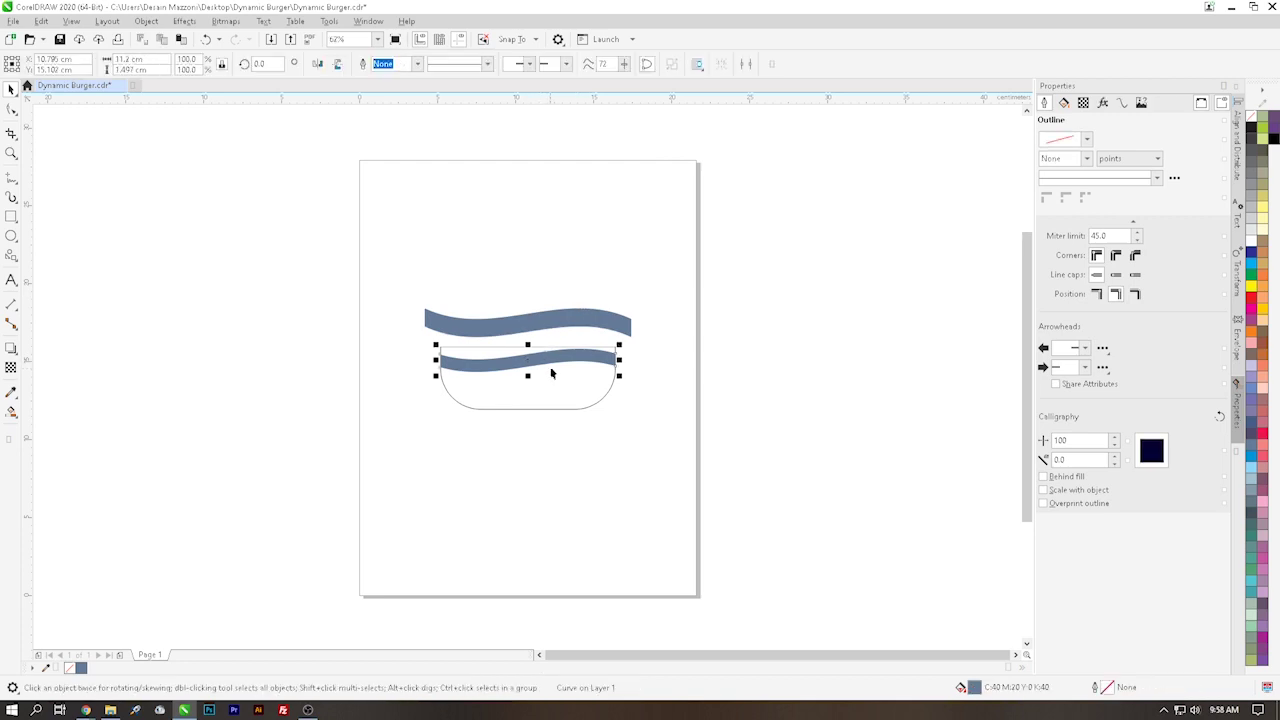
pyautogui.moveTo(557, 358)
pyautogui.mouseDown()
pyautogui.moveTo(571, 328)
pyautogui.moveTo(574, 353)
pyautogui.mouseUp()
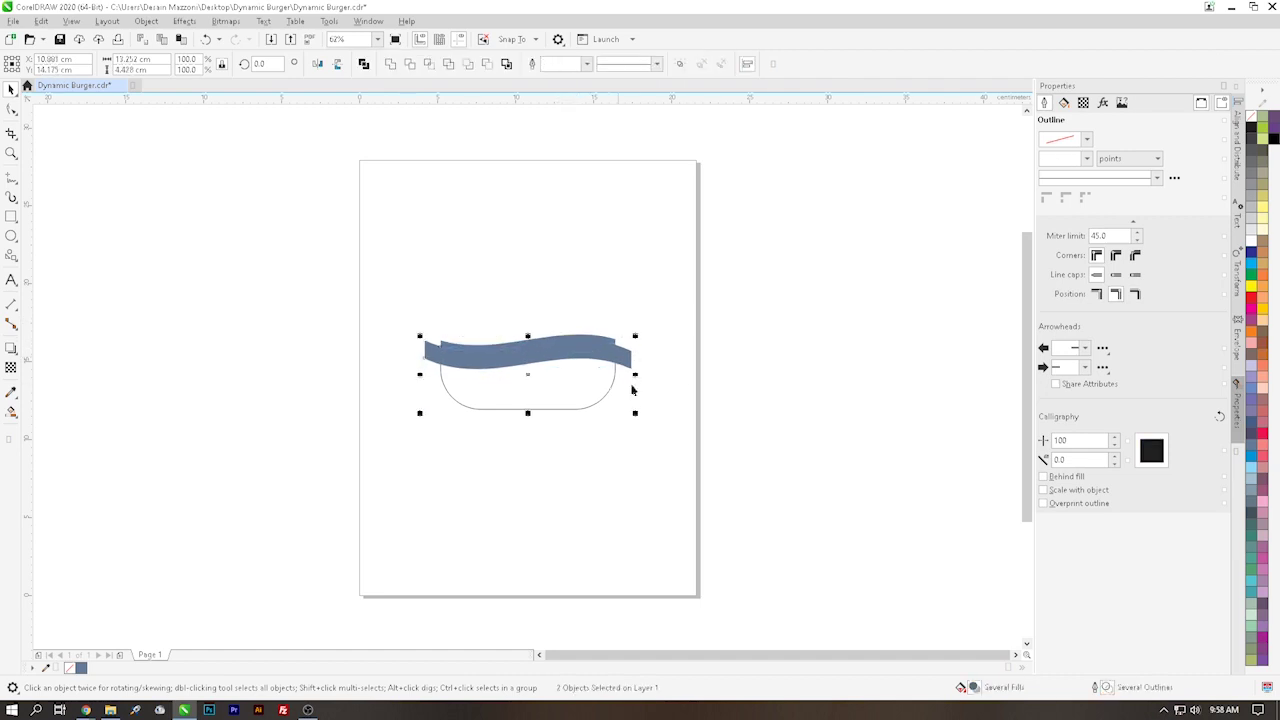
pyautogui.click(722, 390)
pyautogui.click(612, 364)
pyautogui.keyDown('shift'); pyautogui.click(590, 384); pyautogui.keyUp('shift')
pyautogui.moveTo(743, 296)
pyautogui.mouseDown()
pyautogui.moveTo(517, 300)
pyautogui.moveTo(437, 368)
pyautogui.mouseUp()
pyautogui.moveTo(521, 341); pyautogui.dragTo(529, 284)
# Adjust the wide band's height over the bun's top edge, trim the bun outline with it, and deselect everything.
pyautogui.click(578, 354)
pyautogui.moveTo(578, 354); pyautogui.dragTo(577, 348)
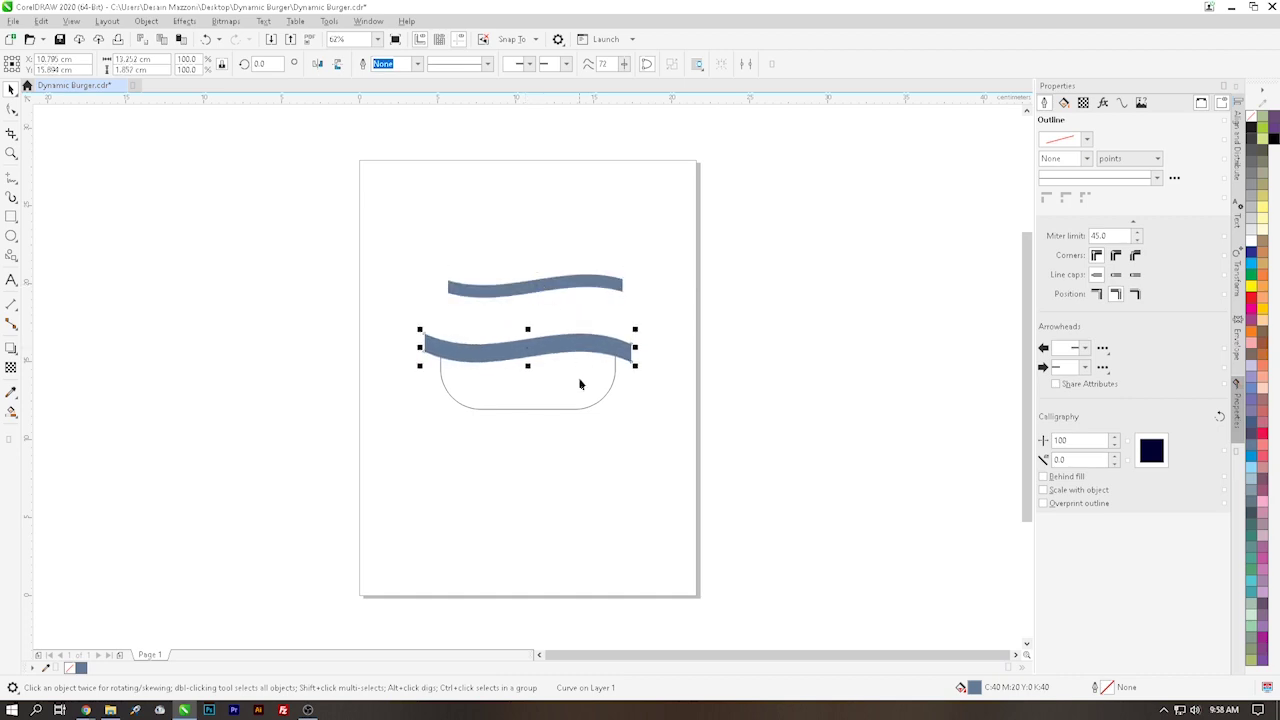
pyautogui.keyDown('shift'); pyautogui.click(573, 384); pyautogui.keyUp('shift')
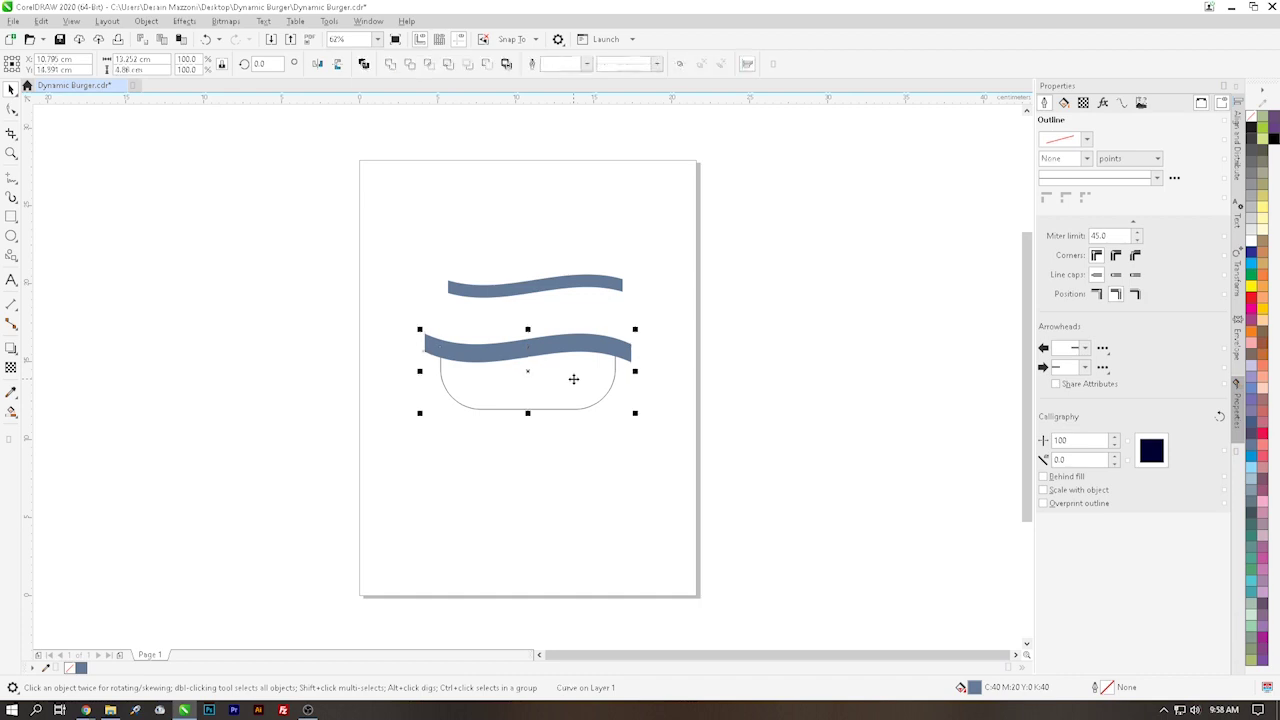
pyautogui.click(409, 63)
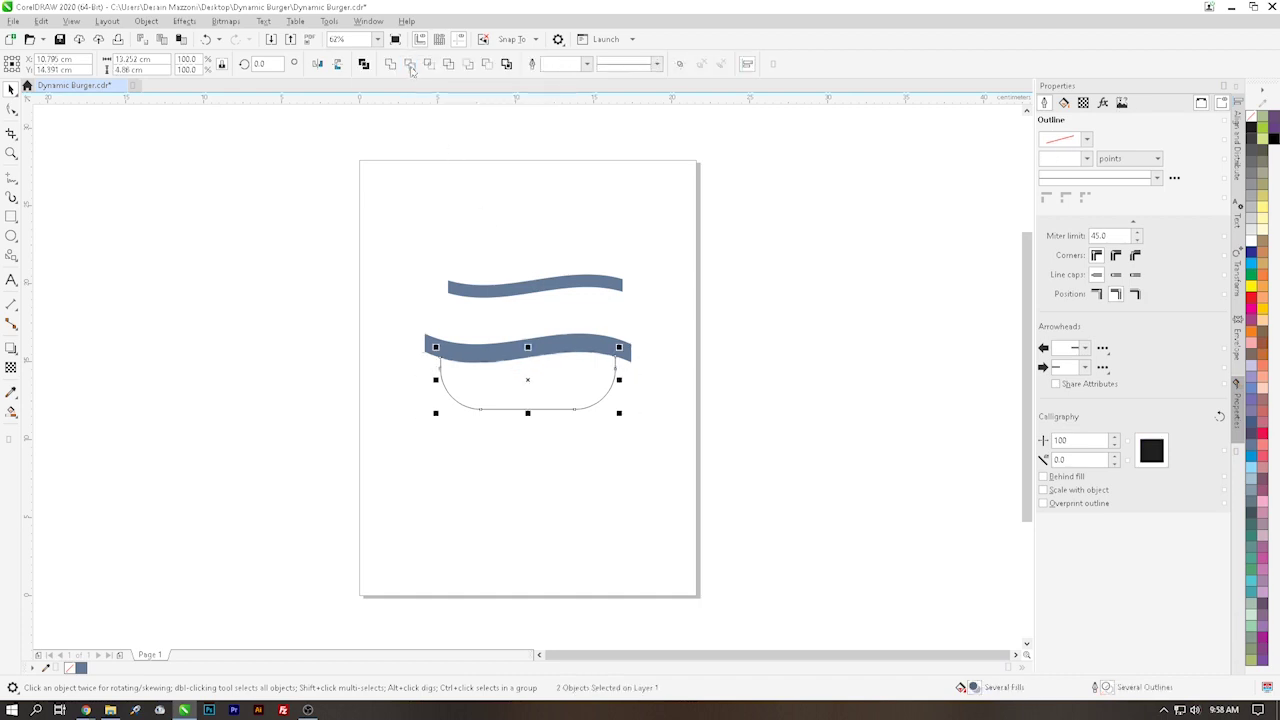
pyautogui.click(789, 327)
# Nudge the wide band up until it is clear of the bun's wavy top edge.
pyautogui.click(590, 338)
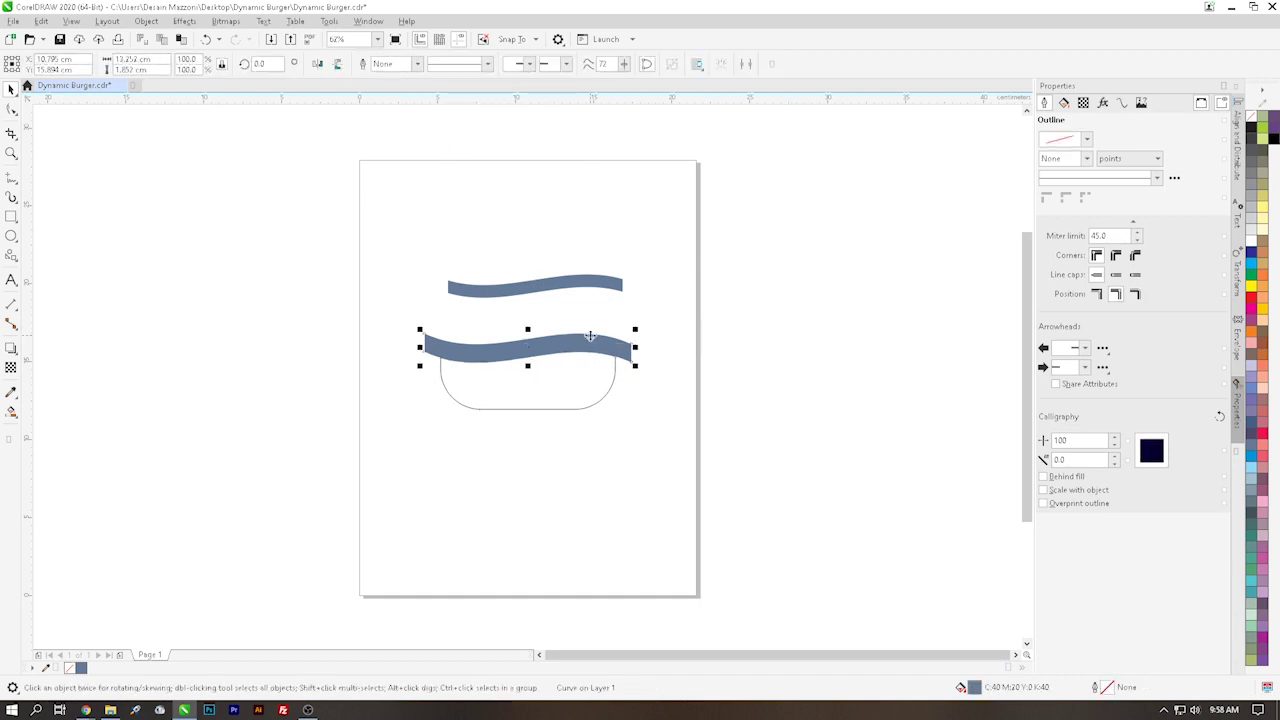
pyautogui.press('Up')
pyautogui.press('Up')
pyautogui.press('Up')
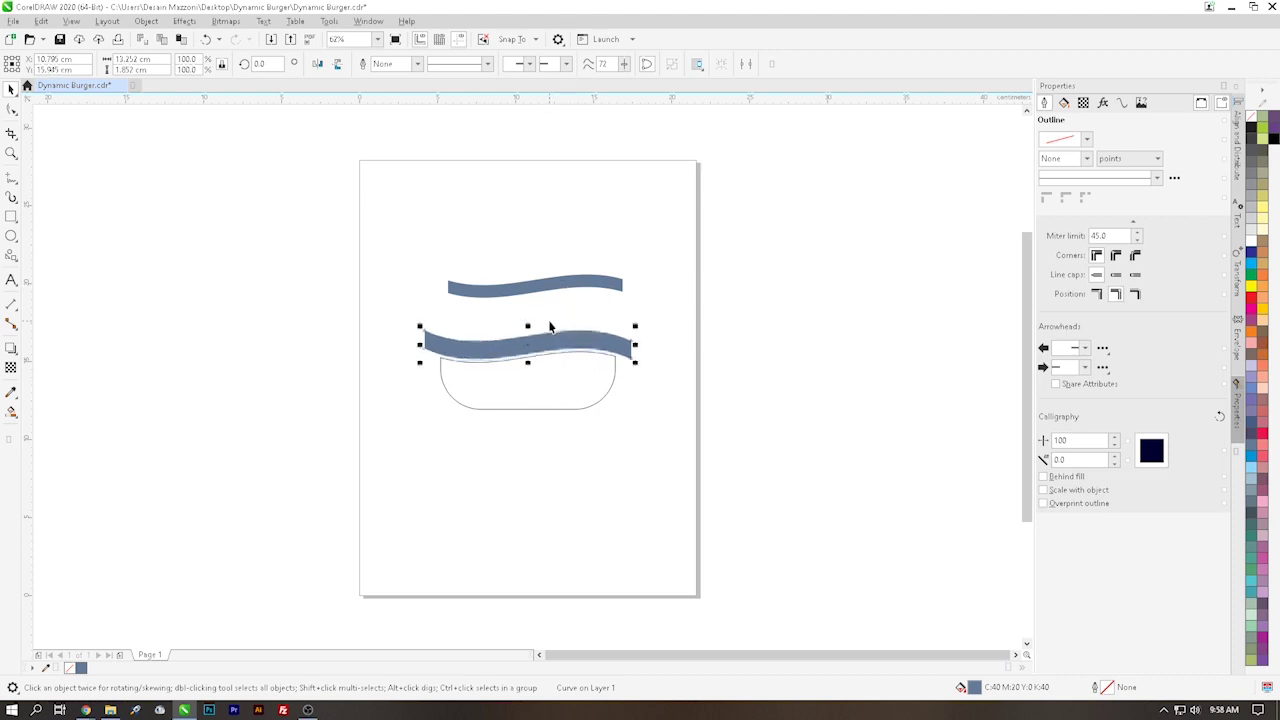
# Lower the thin band onto the wide band, towards the bun's wavy edge.
pyautogui.click(546, 292)
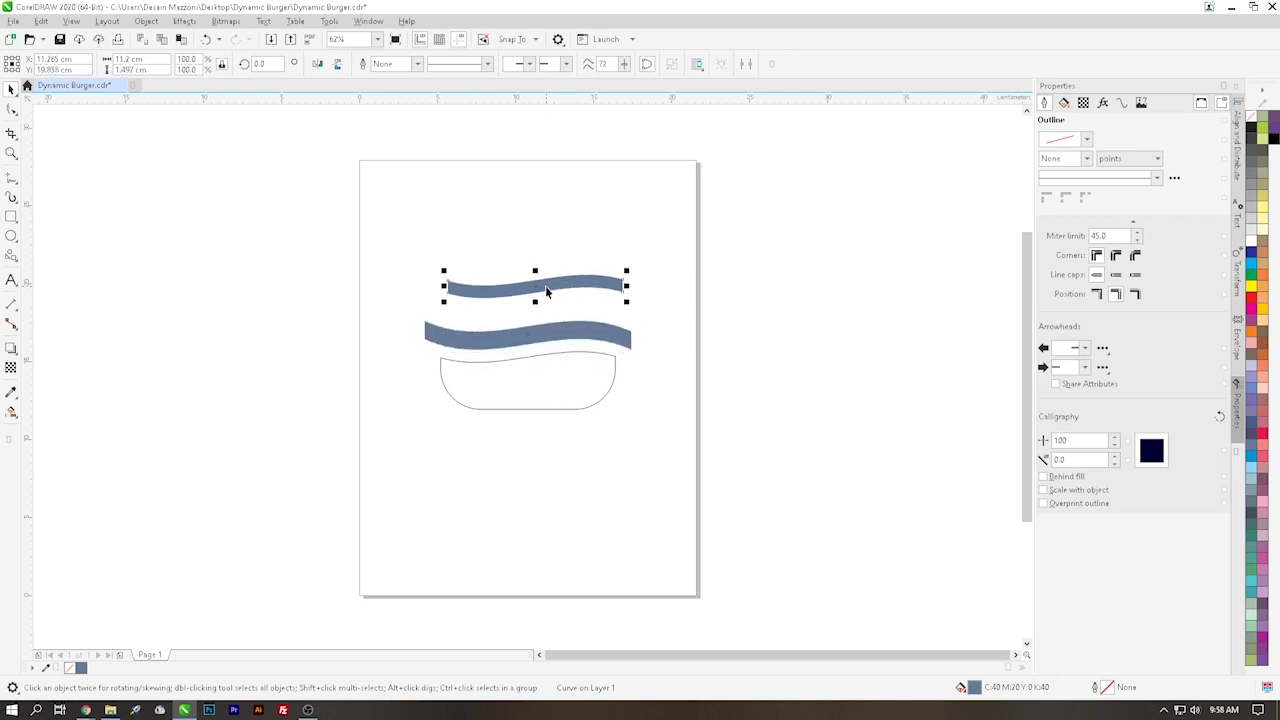
pyautogui.press('Down')
pyautogui.press('Down')
pyautogui.press('Down')
pyautogui.press('Down')
pyautogui.press('Down')
pyautogui.press('Down')
pyautogui.press('Down')
pyautogui.press('Down')
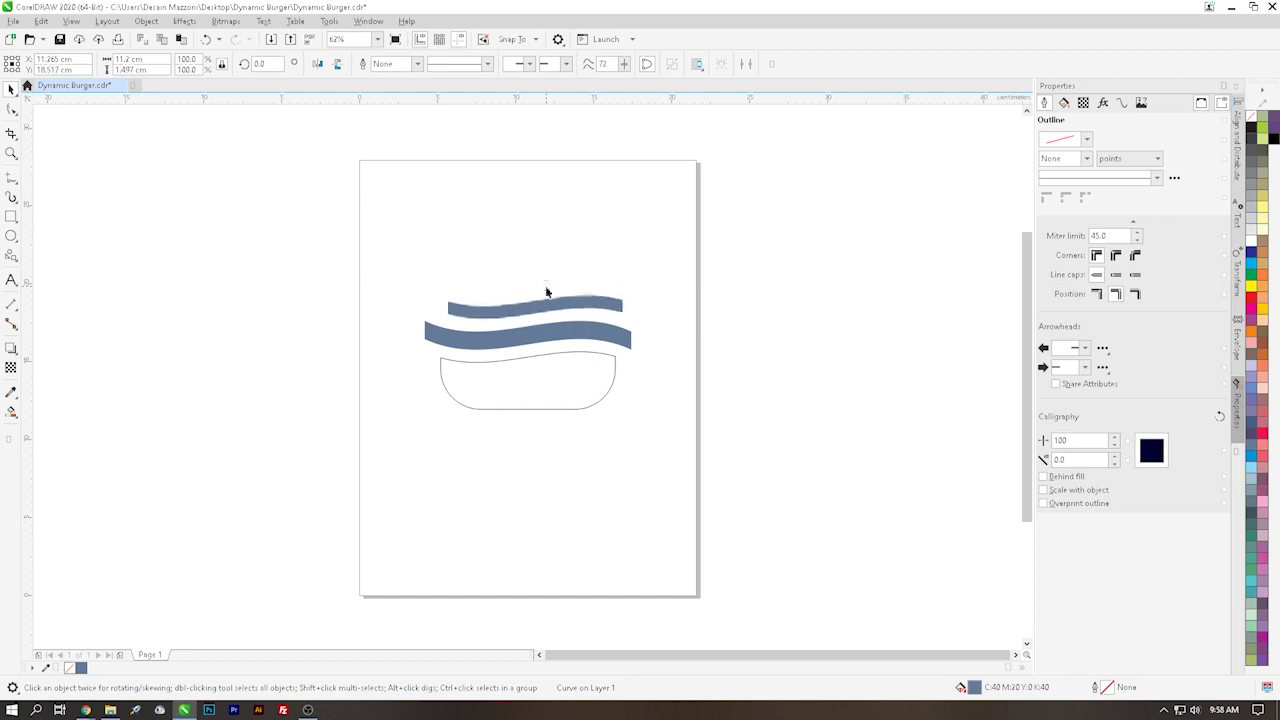
pyautogui.press('Down')
pyautogui.press('Down')
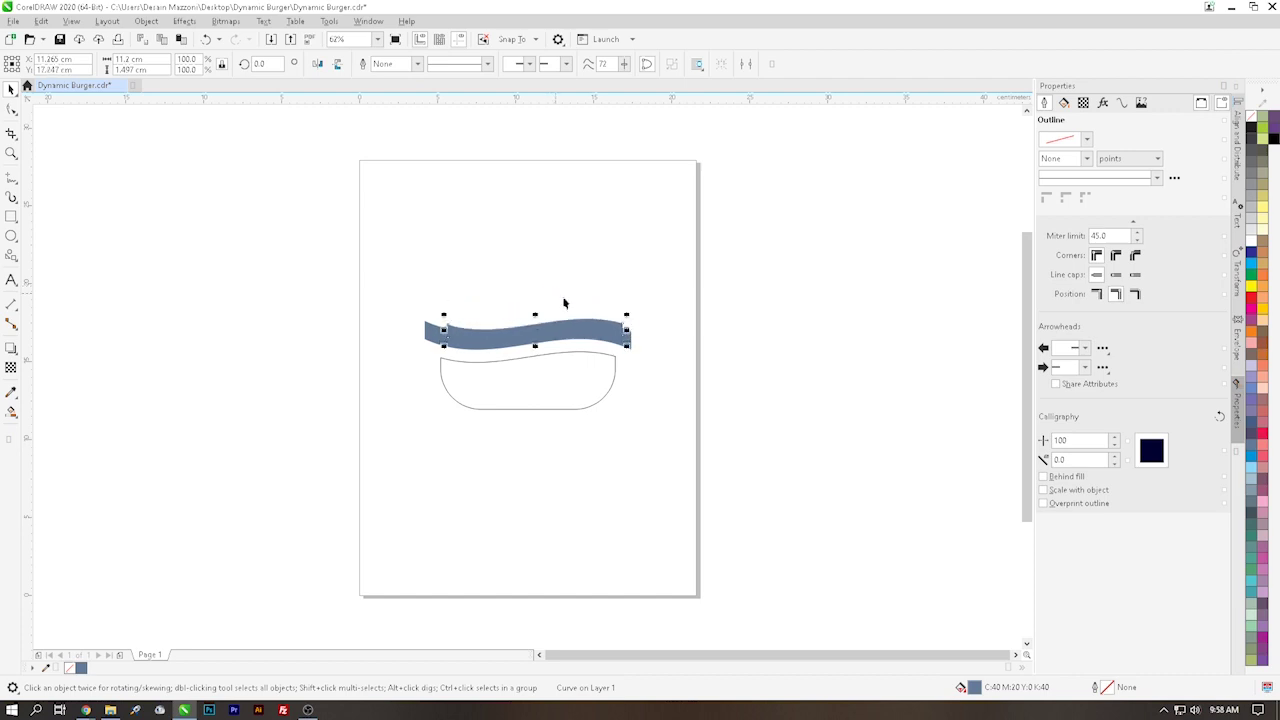
# Stack the wide band above the thin band and centre the thin band horizontally on the bun.
pyautogui.click(635, 337)
pyautogui.moveTo(635, 337); pyautogui.dragTo(607, 348)
pyautogui.click(593, 381)
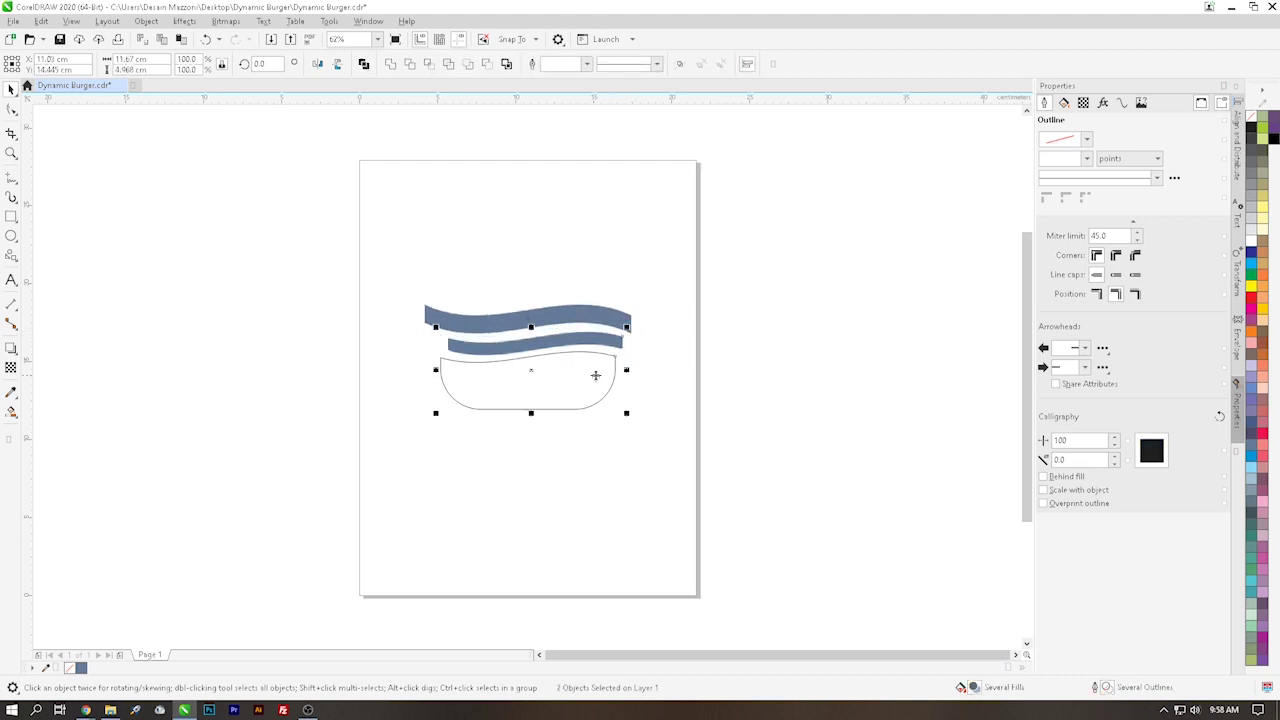
pyautogui.click(727, 383)
# Lower the wide band slightly so its gap to the thin band matches the gap above the bun.
pyautogui.click(586, 319)
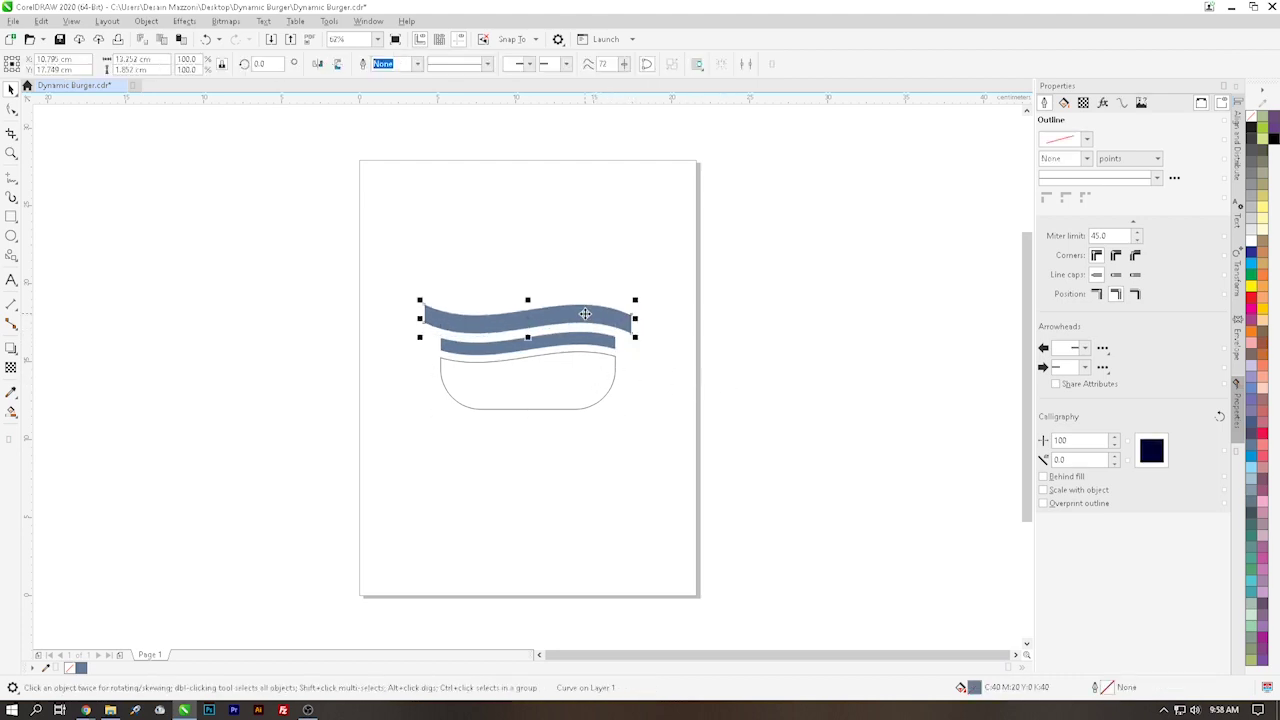
pyautogui.click(571, 345)
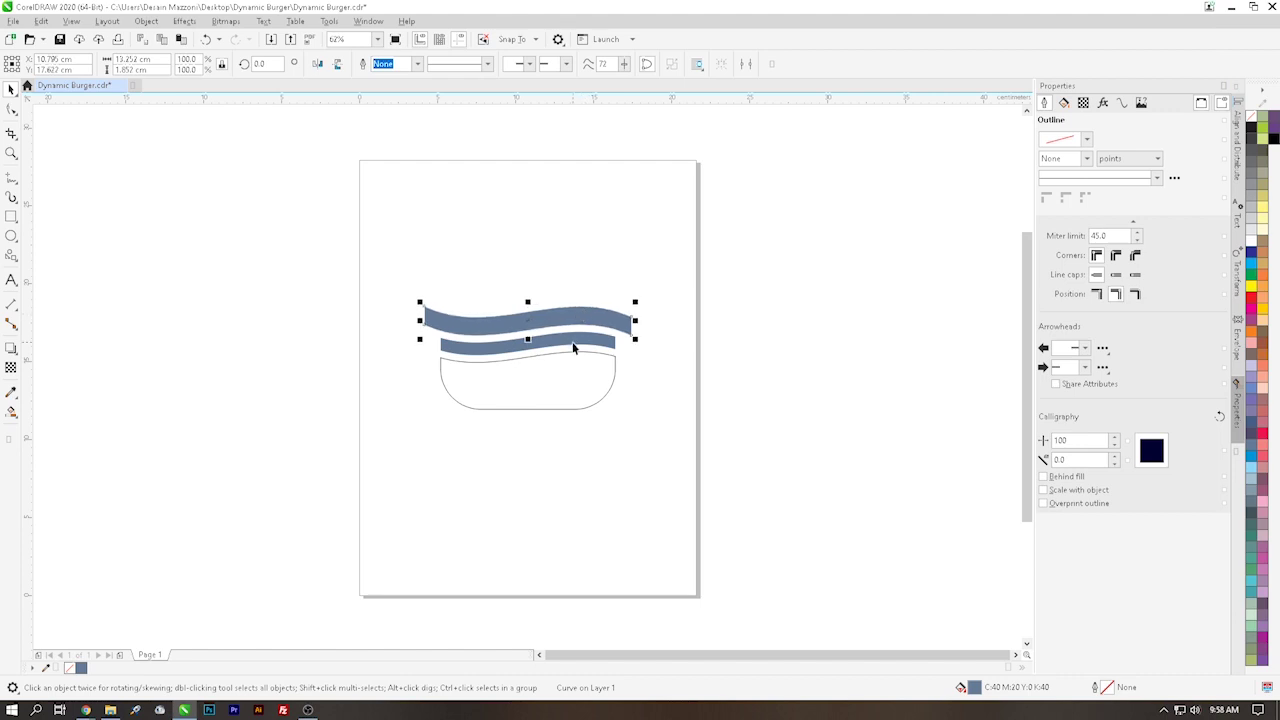
pyautogui.click(570, 320)
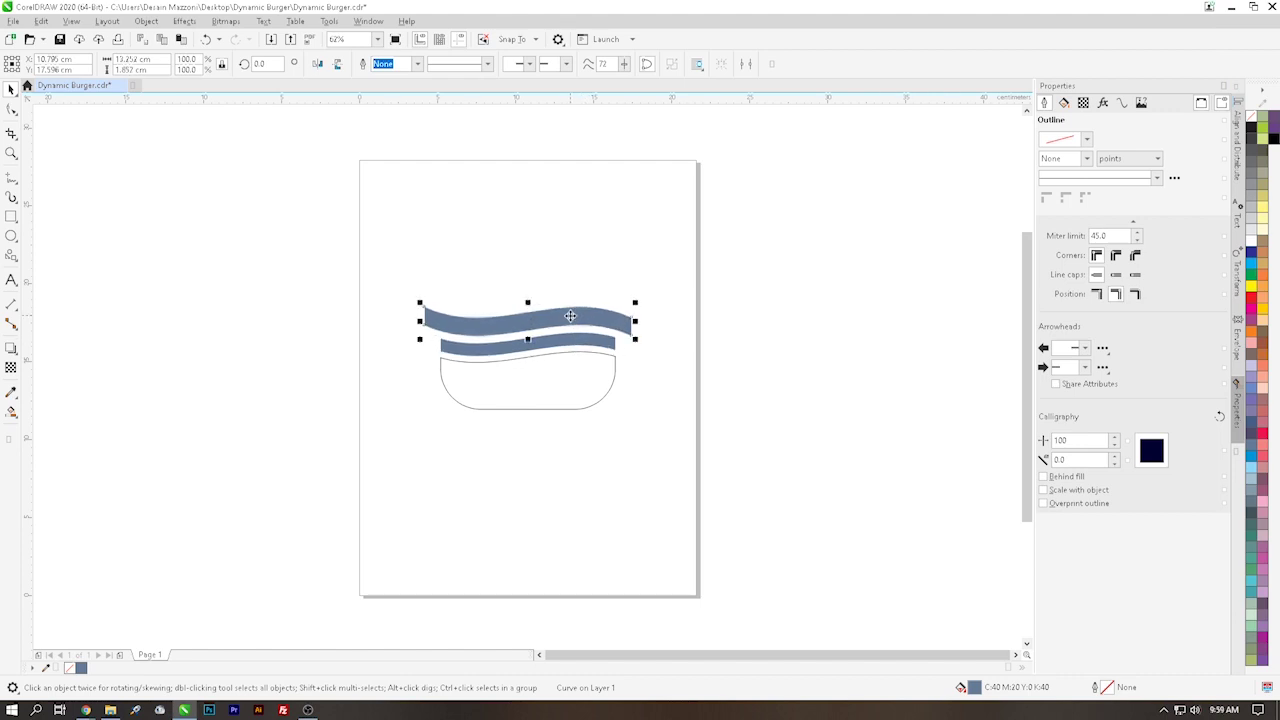
# Duplicate the thin band above the wide band and align the copy horizontally with the original.
pyautogui.click(568, 347)
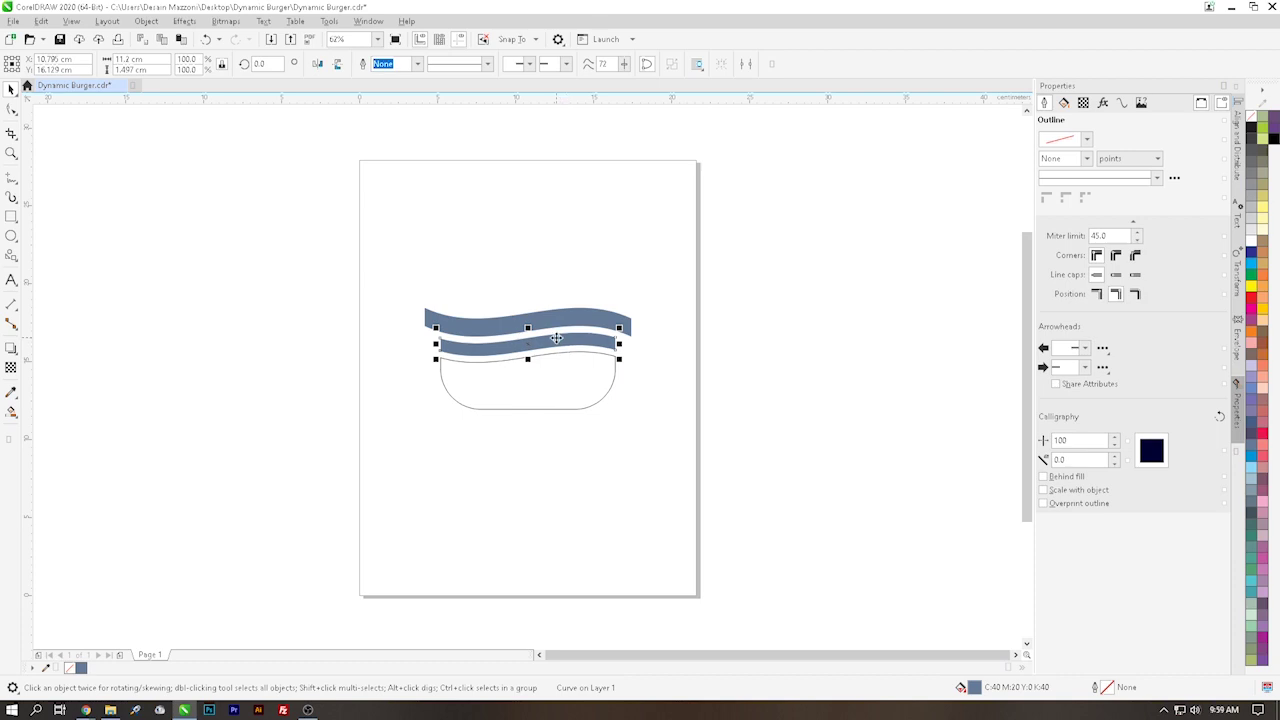
pyautogui.moveTo(556, 340); pyautogui.dragTo(557, 294)
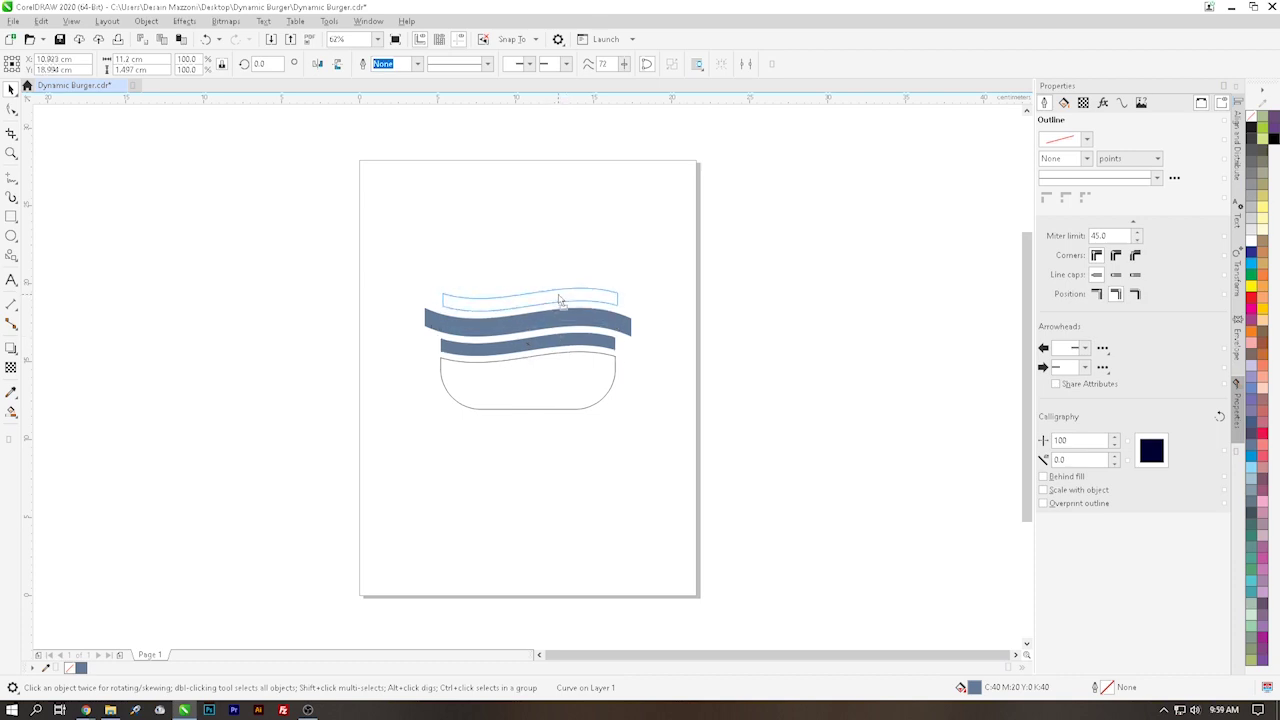
pyautogui.rightClick(557, 294)
pyautogui.click(678, 352)
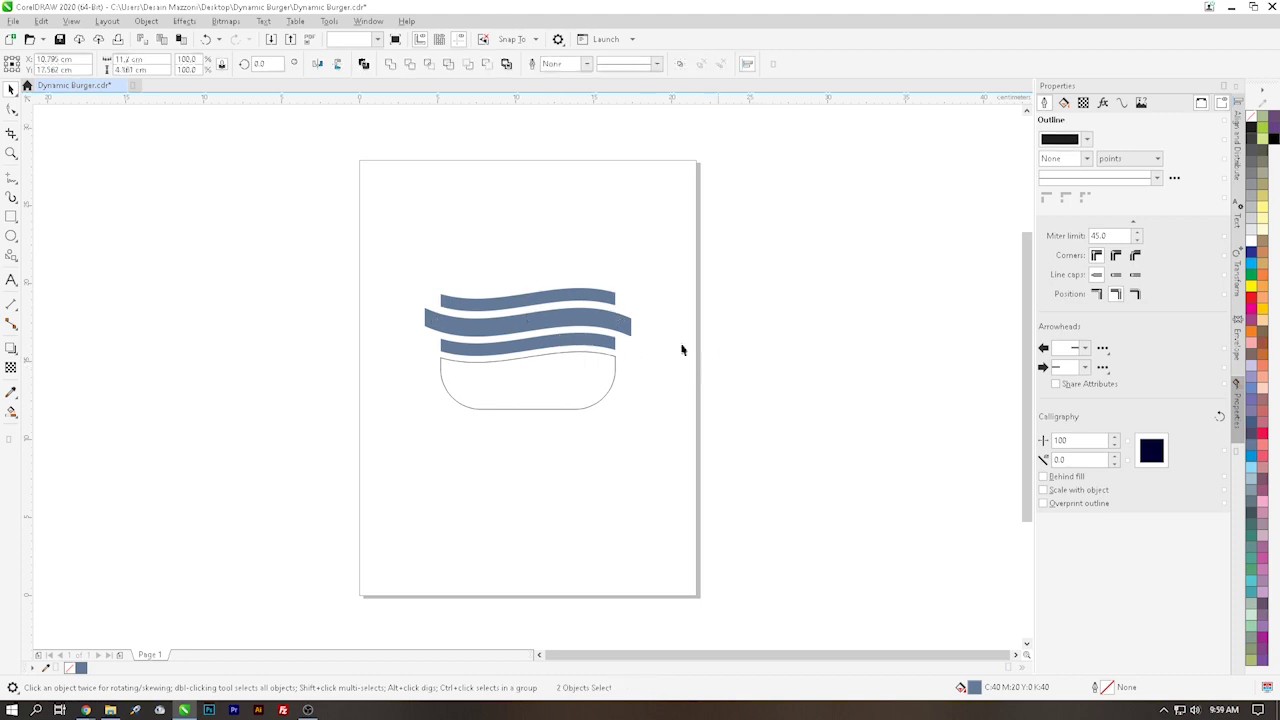
# Group the two thin bands and centre them vertically on the wide band, and deselect everything.
pyautogui.click(575, 306)
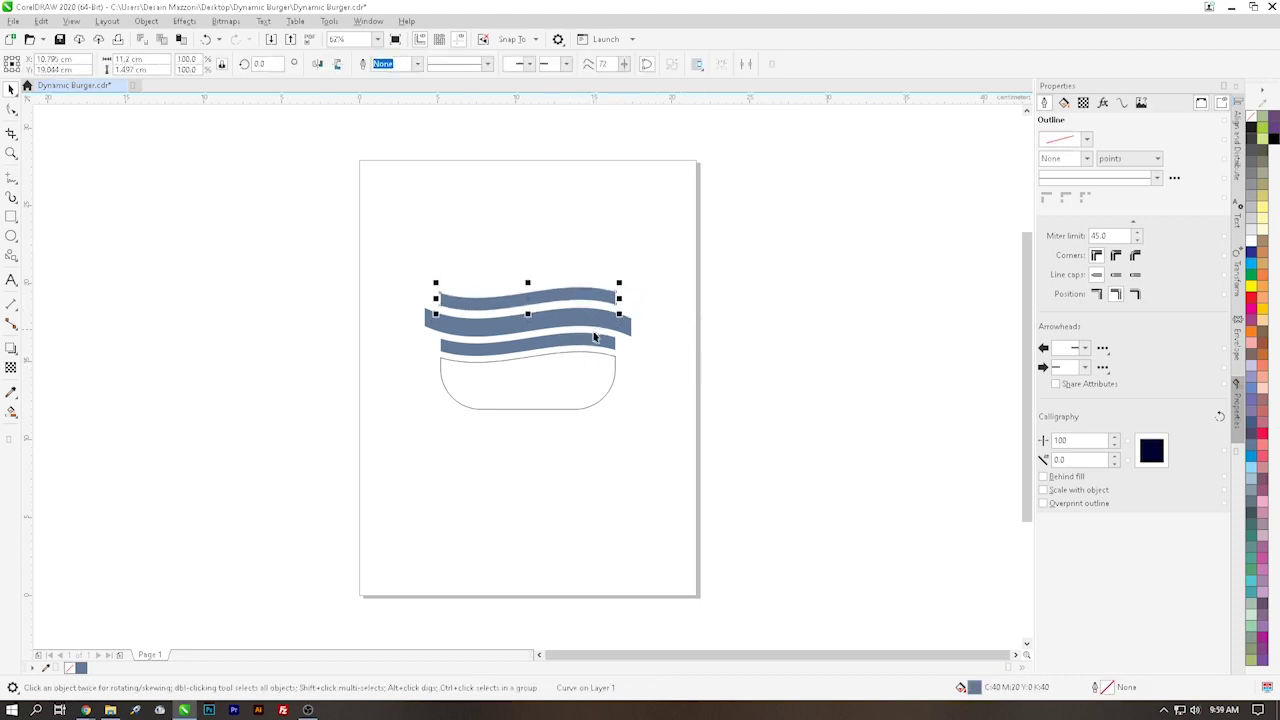
pyautogui.keyDown('shift'); pyautogui.click(590, 338); pyautogui.keyUp('shift')
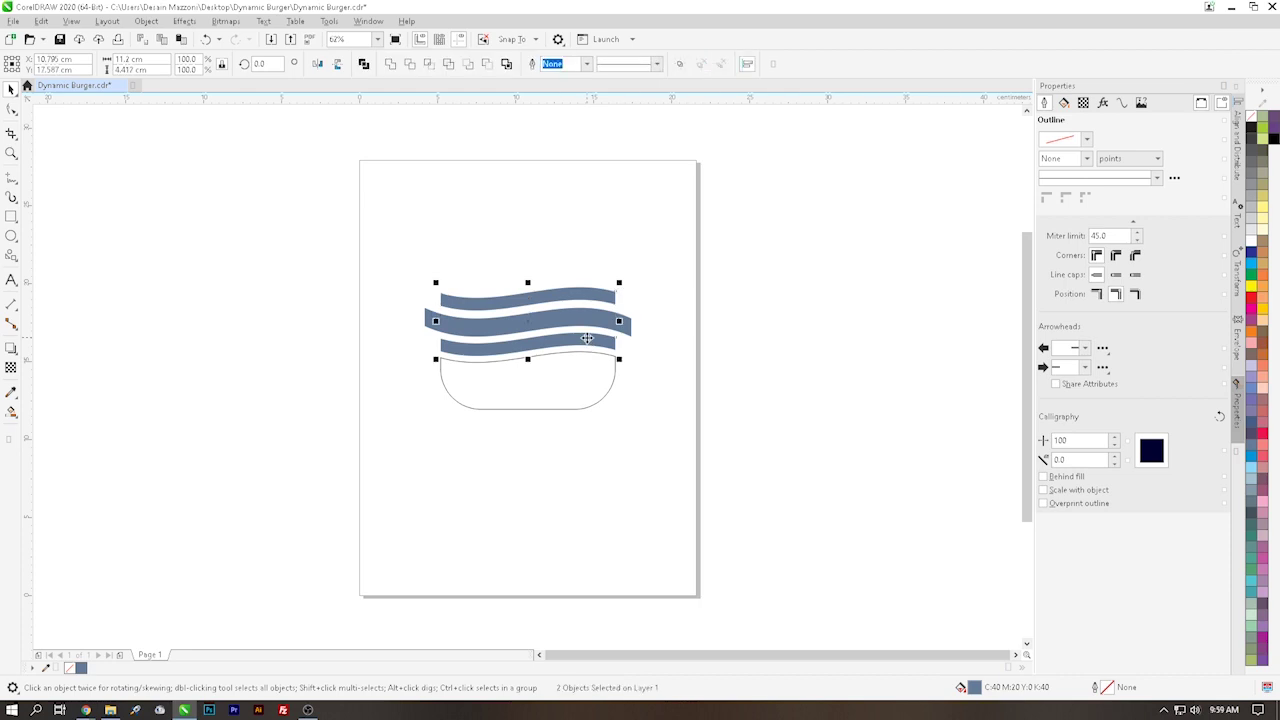
pyautogui.keyDown('shift'); pyautogui.click(625, 326); pyautogui.keyUp('shift')
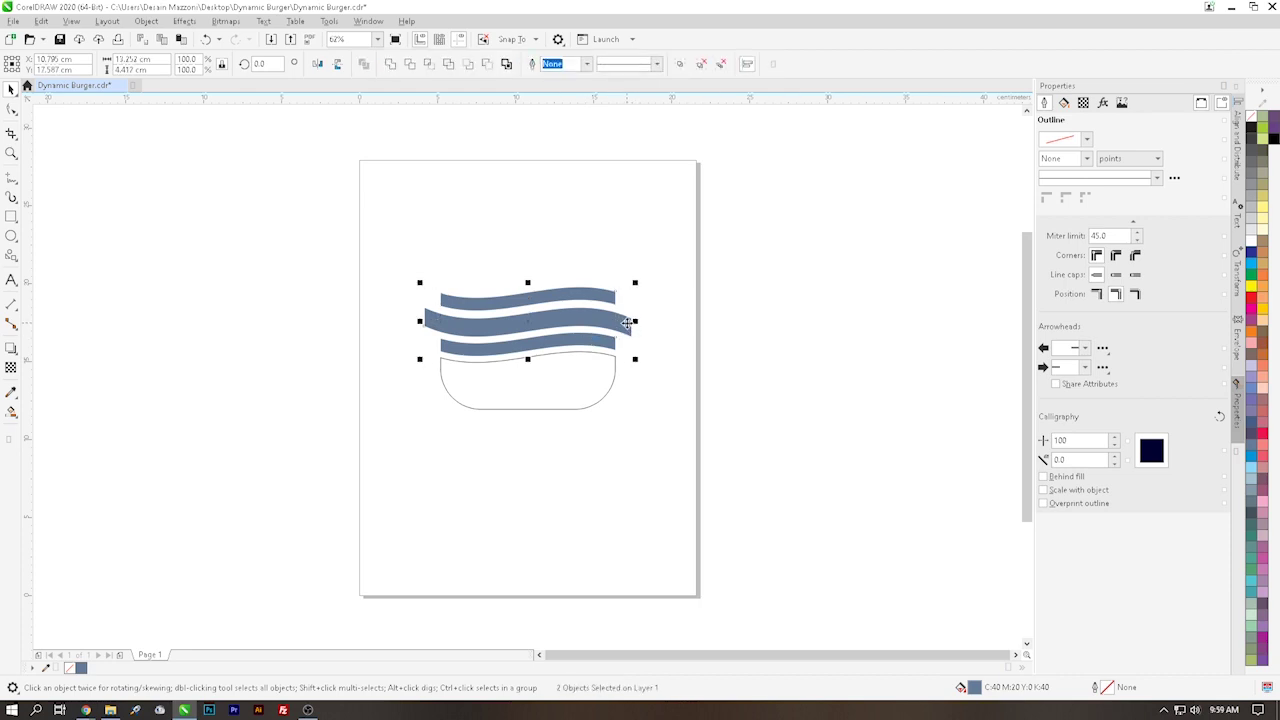
pyautogui.click(789, 343)
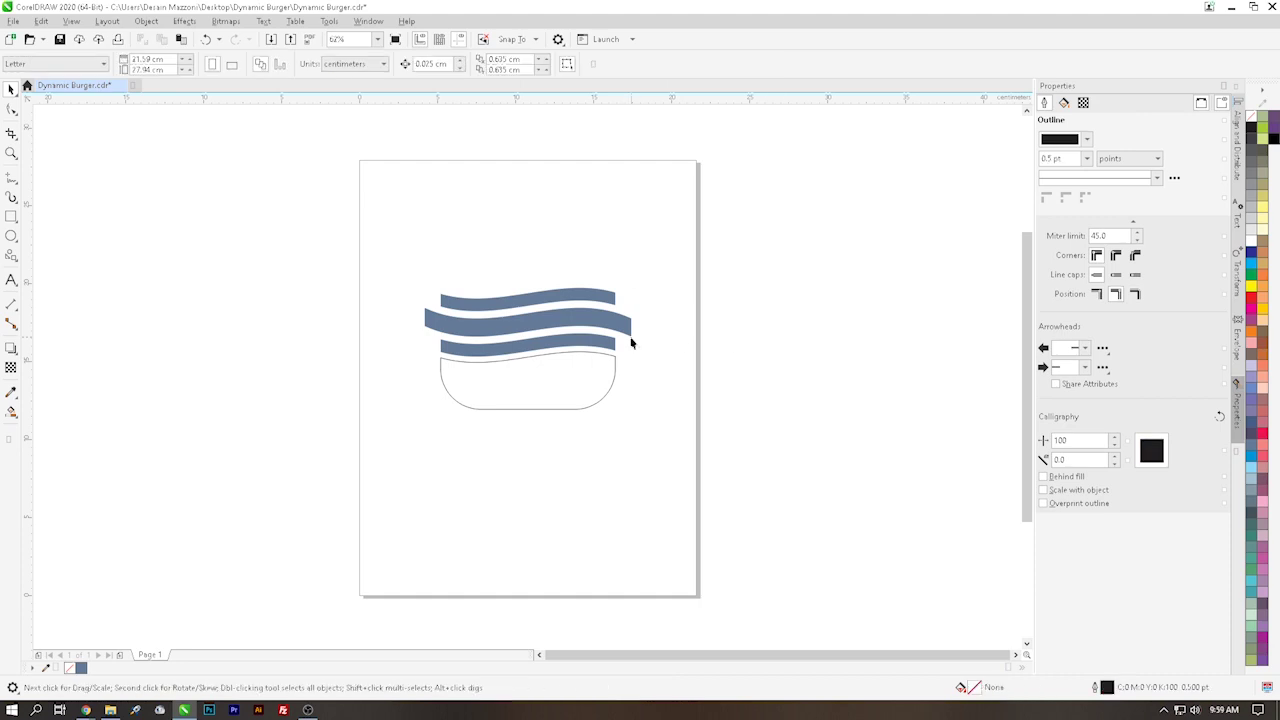
# Draw a rectangle about 10.99 by 6.46 cm over the three bands, from above the upper band to the bun's top.
pyautogui.click(573, 356)
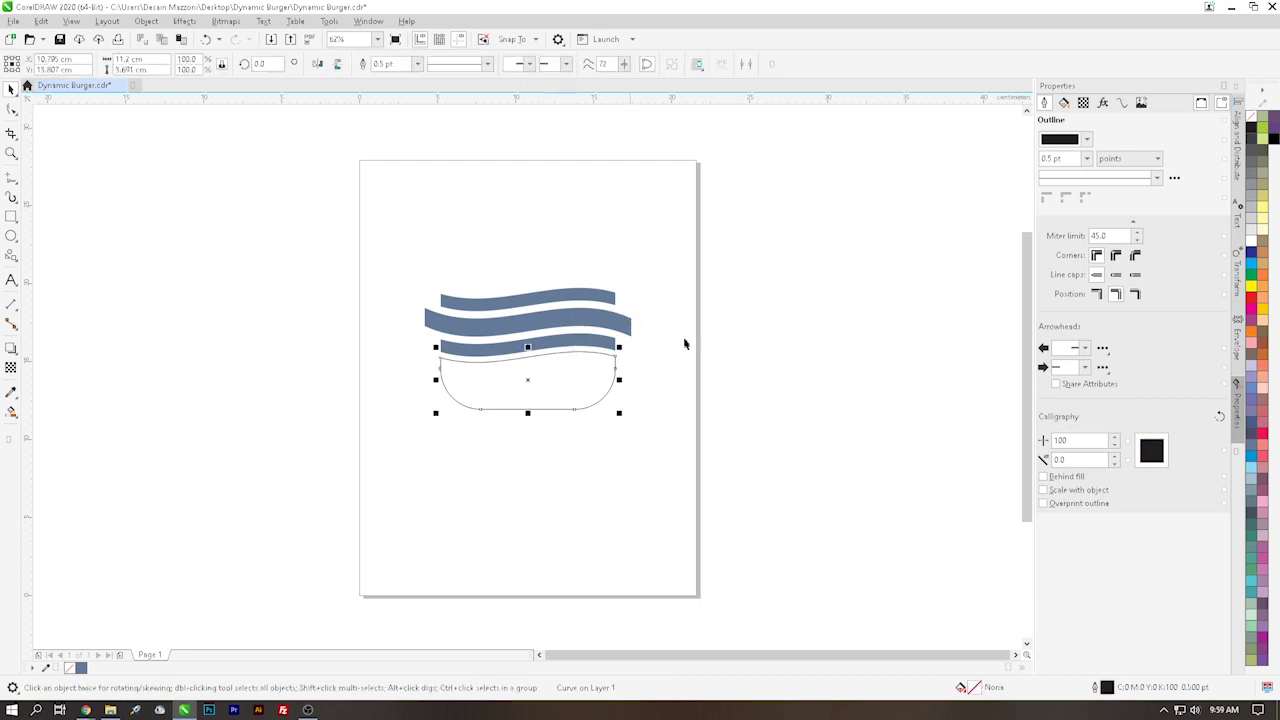
pyautogui.click(790, 334)
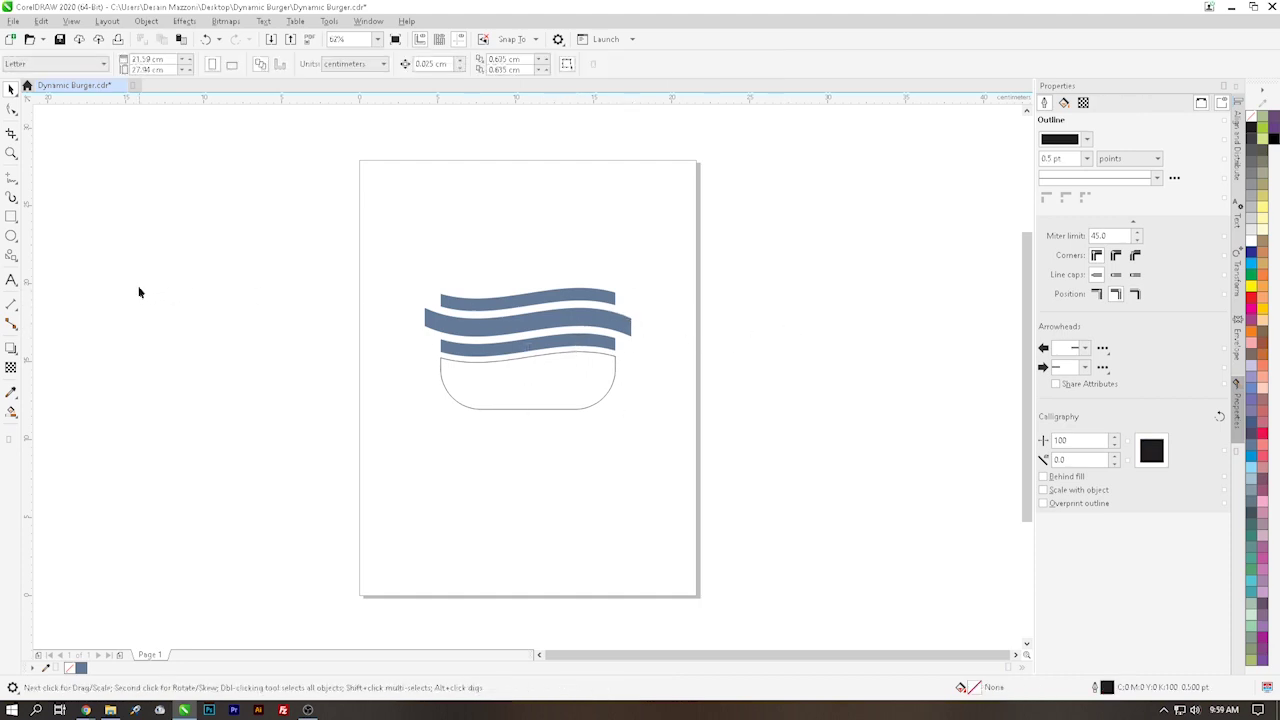
pyautogui.click(11, 216)
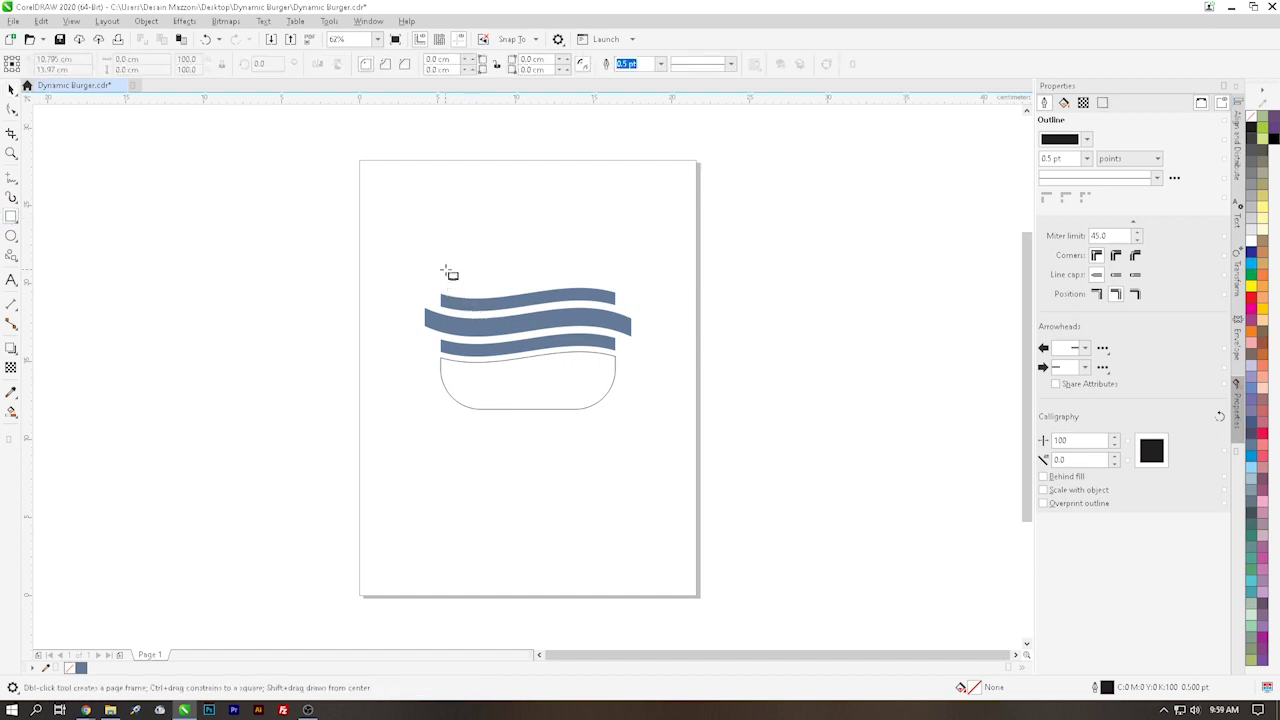
pyautogui.moveTo(446, 263); pyautogui.dragTo(617, 361)
pyautogui.click(11, 88)
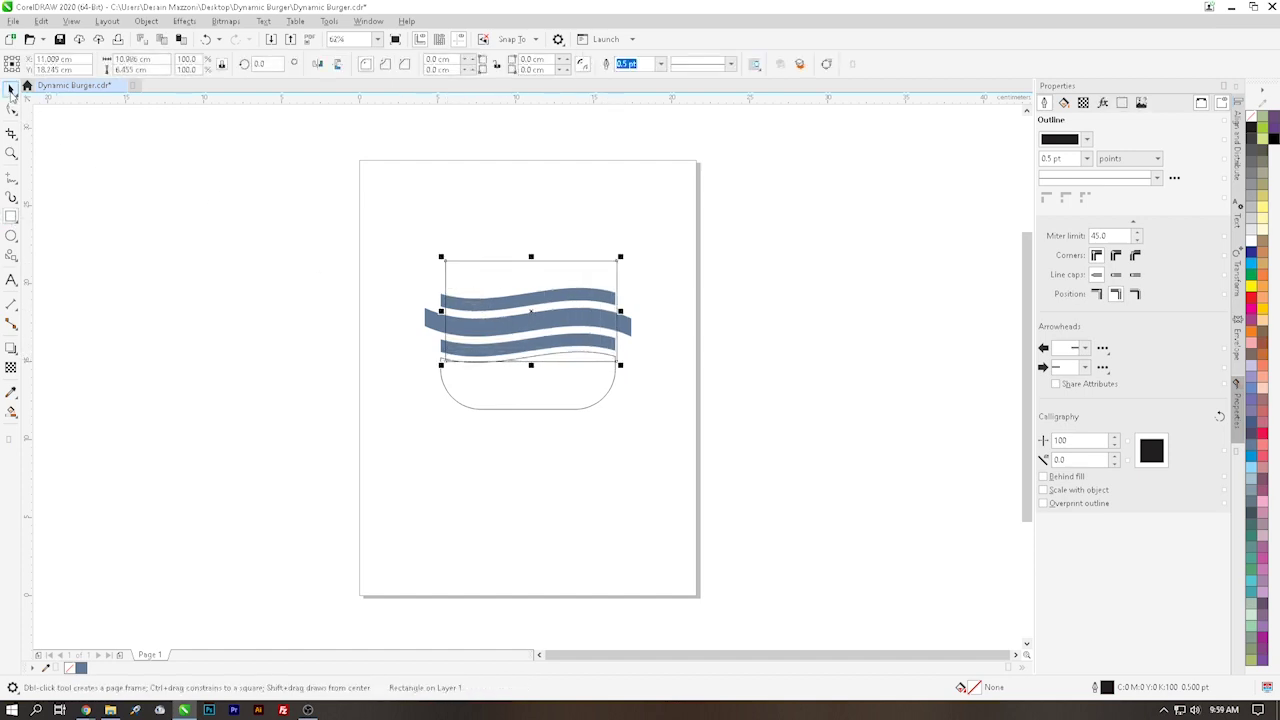
# Set the rectangle's width to 11.2 cm to match the bun and centre it horizontally on the bun.
pyautogui.click(477, 390)
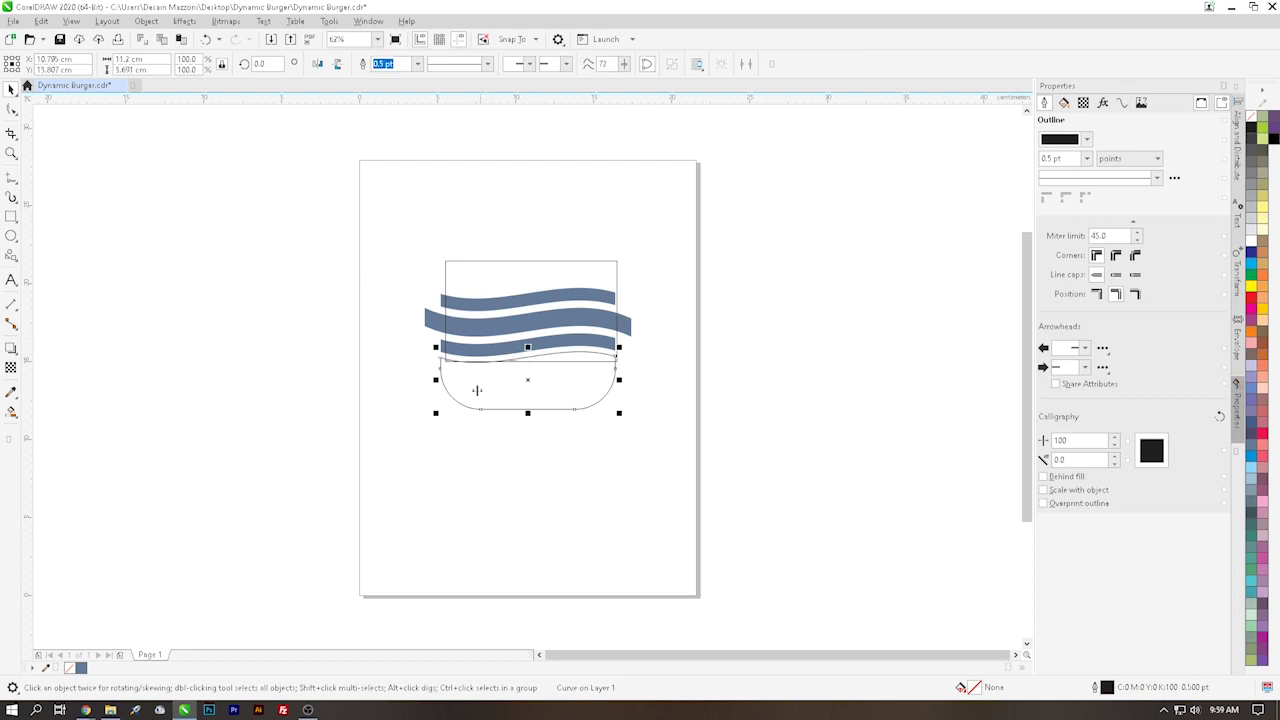
pyautogui.click(157, 59)
pyautogui.click(467, 264)
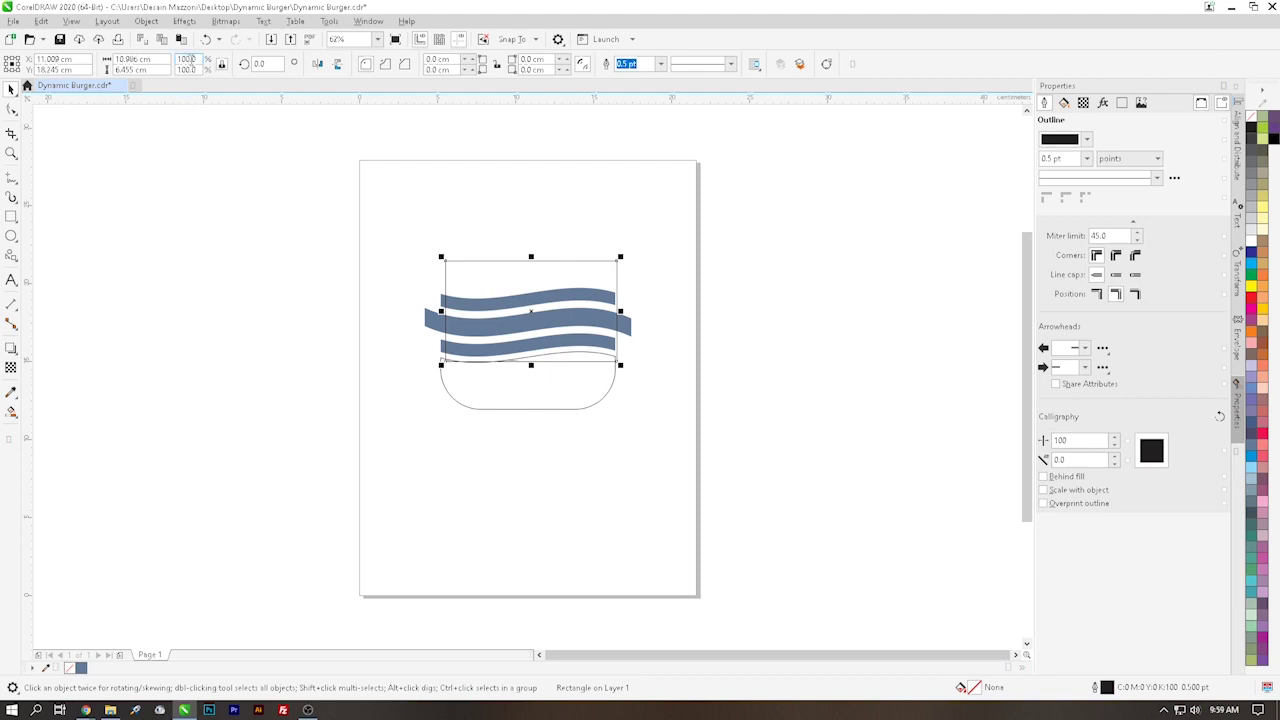
pyautogui.write('11.2')
pyautogui.press('Return')
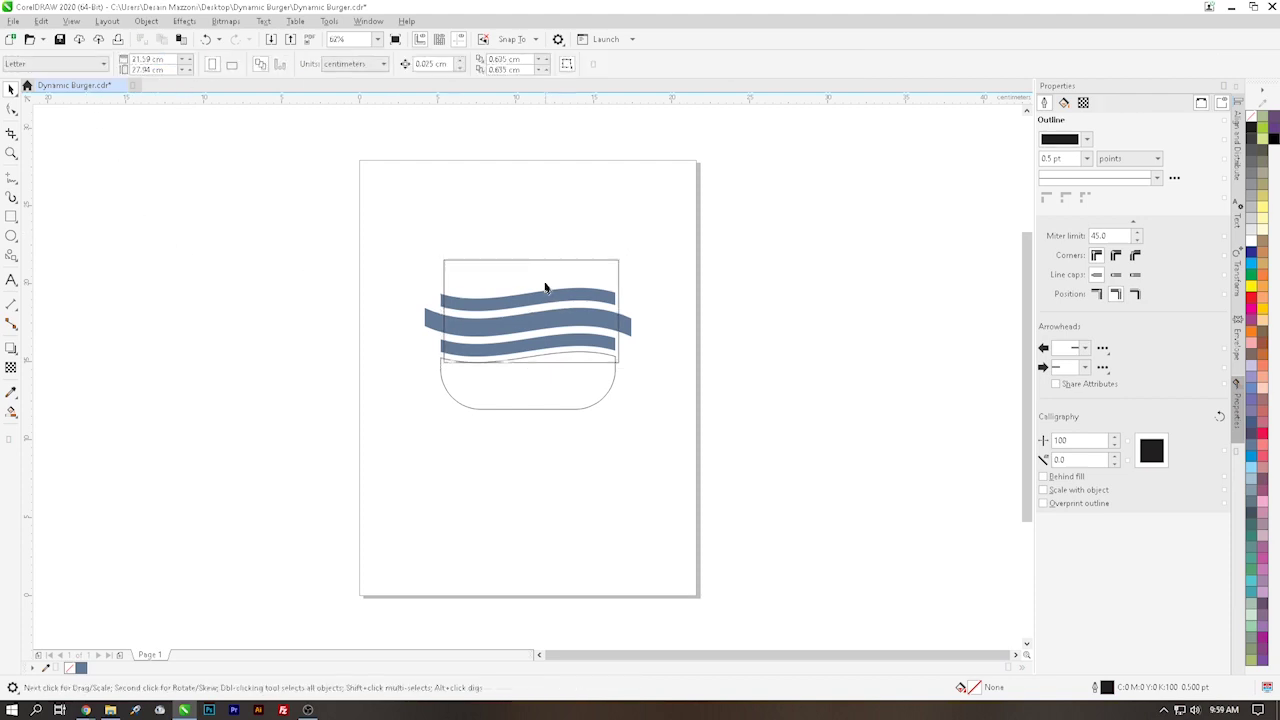
pyautogui.click(790, 380)
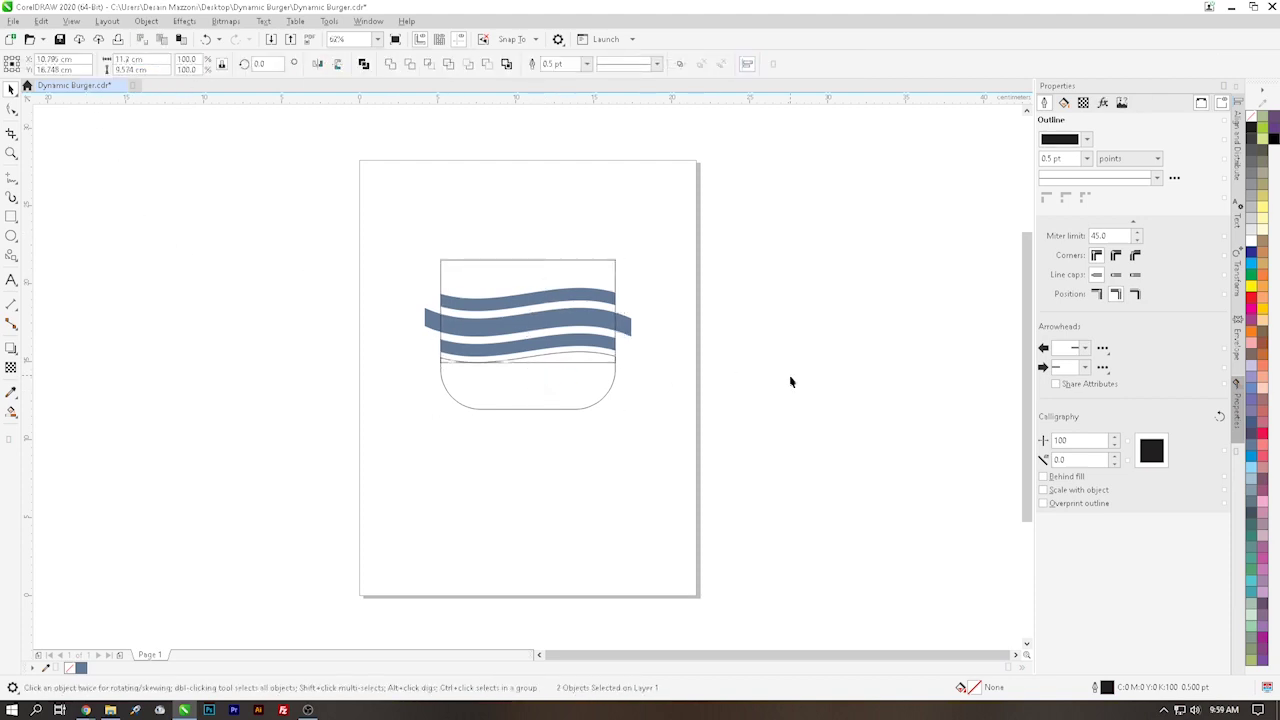
# Round the rectangle's two upper corners with a 6 cm radius to form the top bun.
pyautogui.click(528, 262)
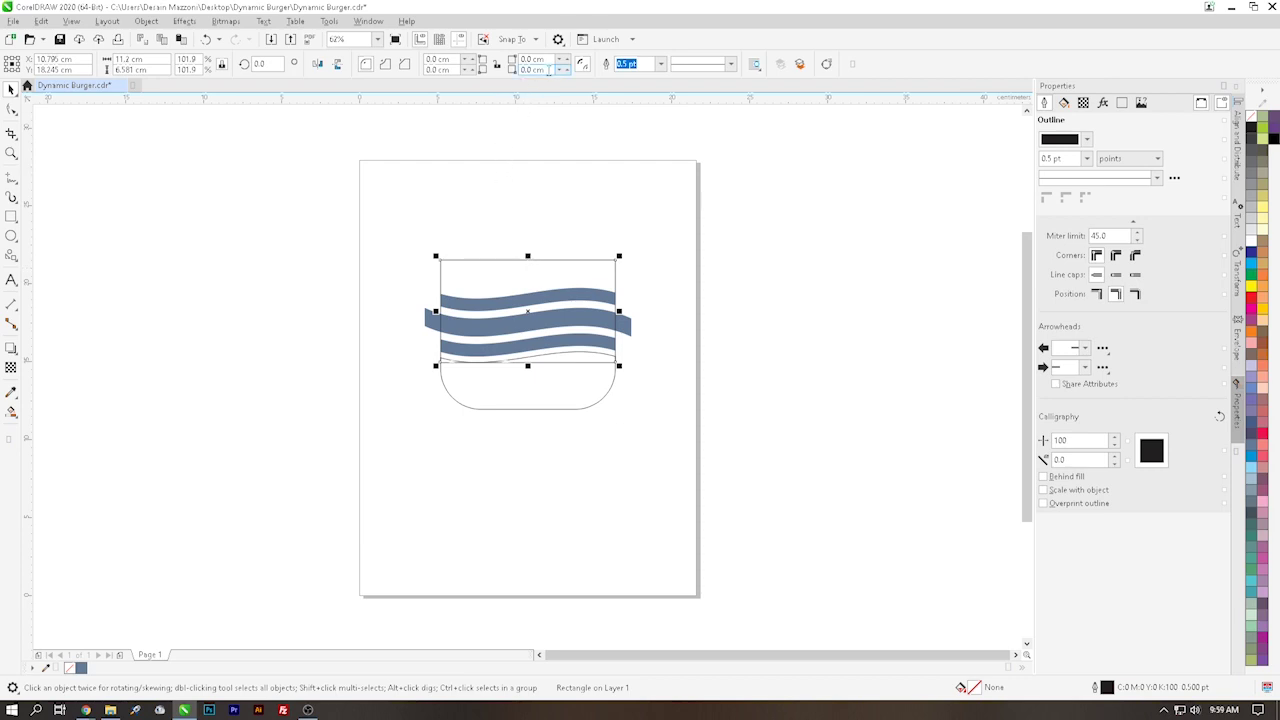
pyautogui.click(473, 60)
pyautogui.click(473, 64)
pyautogui.write('6')
pyautogui.press('Return')
pyautogui.click(532, 59)
pyautogui.write('6')
pyautogui.press('Return')
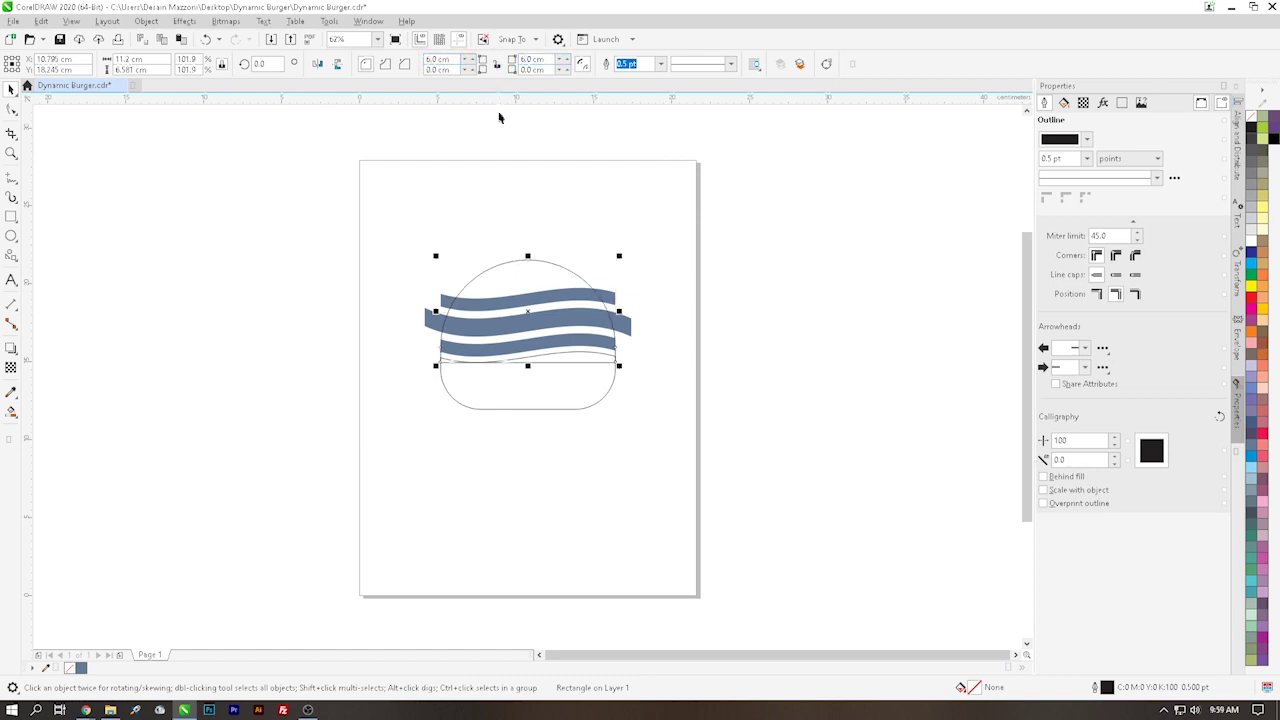
# Raise the rounded top bun until its straight bottom edge runs through the lower thin band.
pyautogui.moveTo(490, 264); pyautogui.dragTo(521, 271)
pyautogui.press('Up')
pyautogui.press('Up')
pyautogui.press('Up')
pyautogui.press('Up')
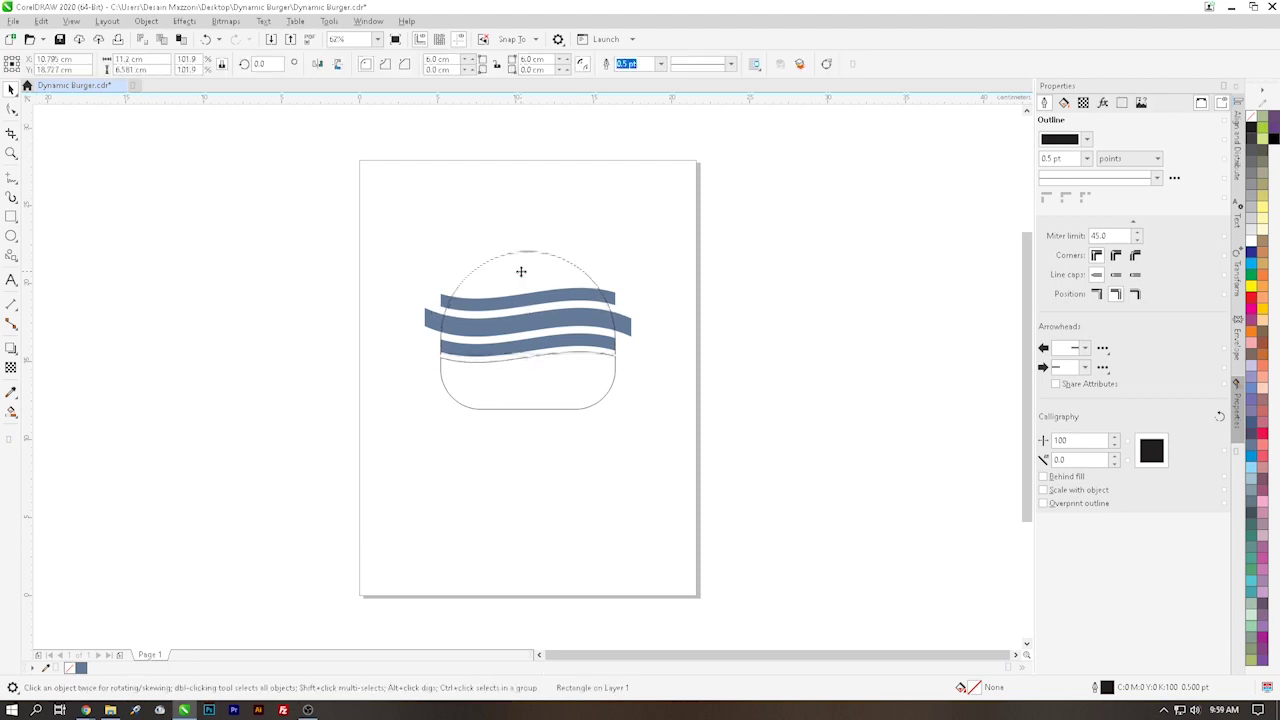
pyautogui.press('Up')
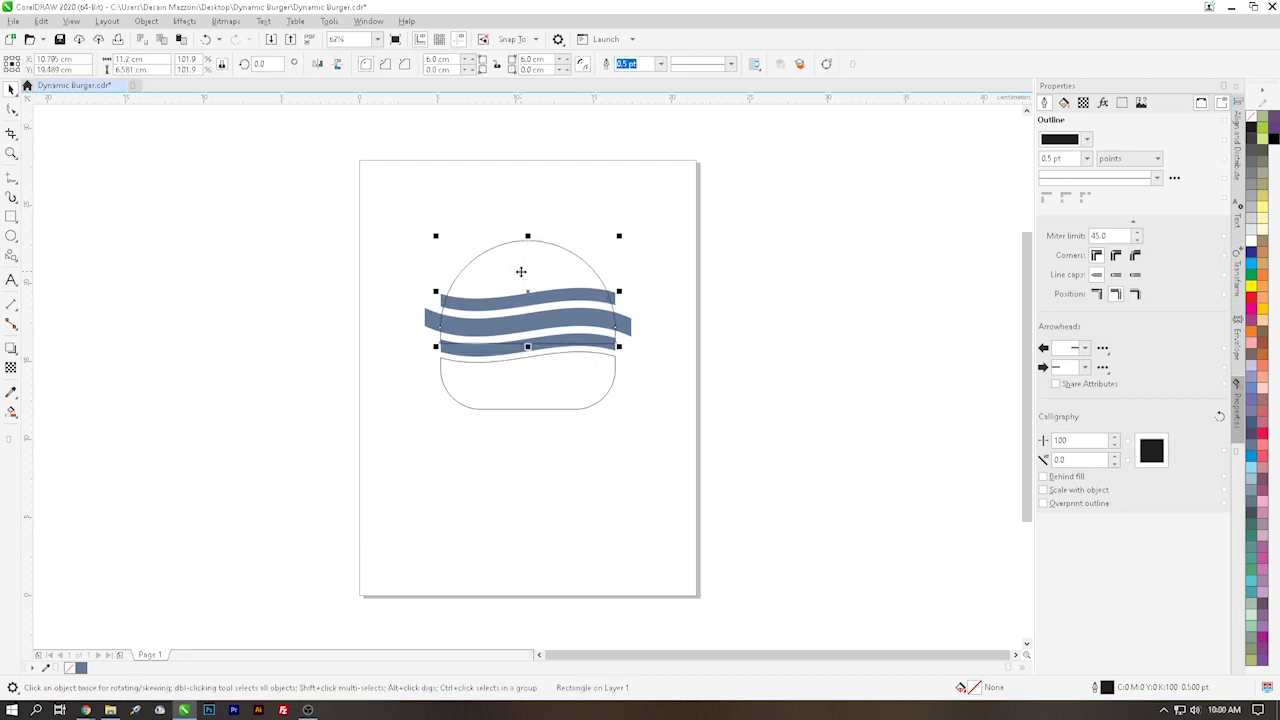
# Raise the rounded top bun until its straight bottom edge crosses the upper thin band, just above the thick middle band.
pyautogui.press('Up')
pyautogui.press('Up')
pyautogui.press('Up')
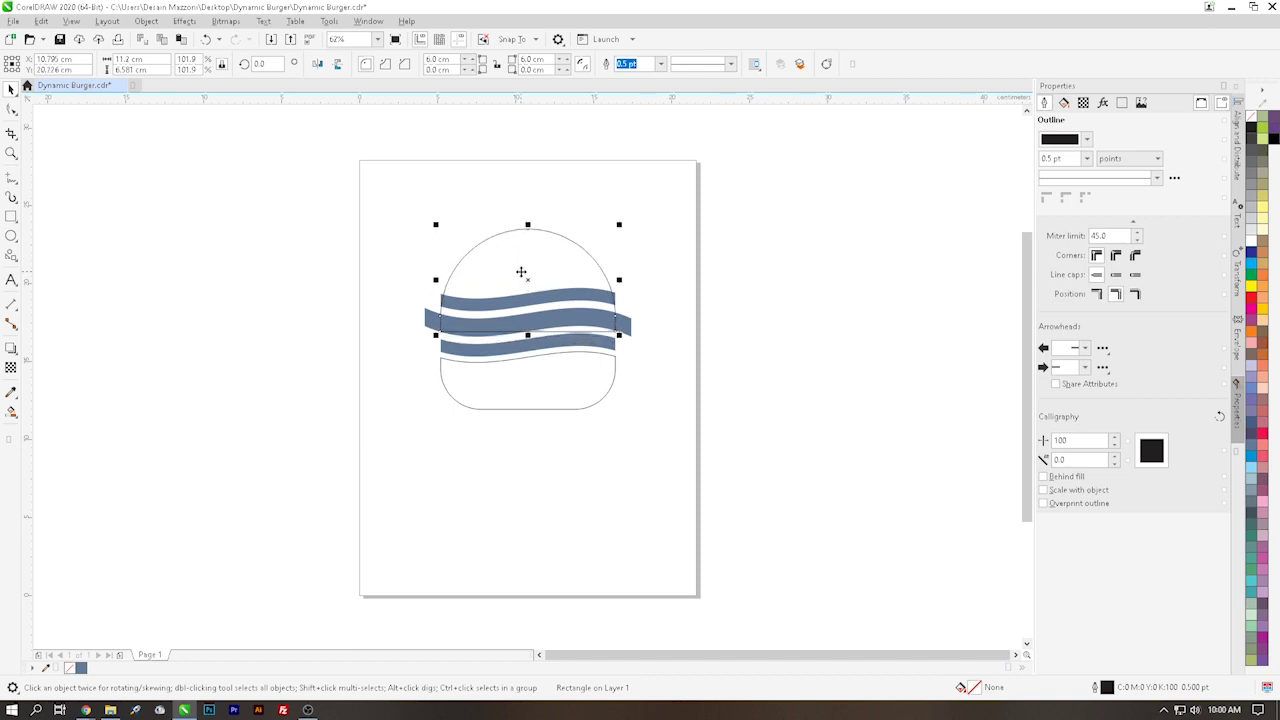
pyautogui.press('Up')
pyautogui.press('Up')
pyautogui.press('Up')
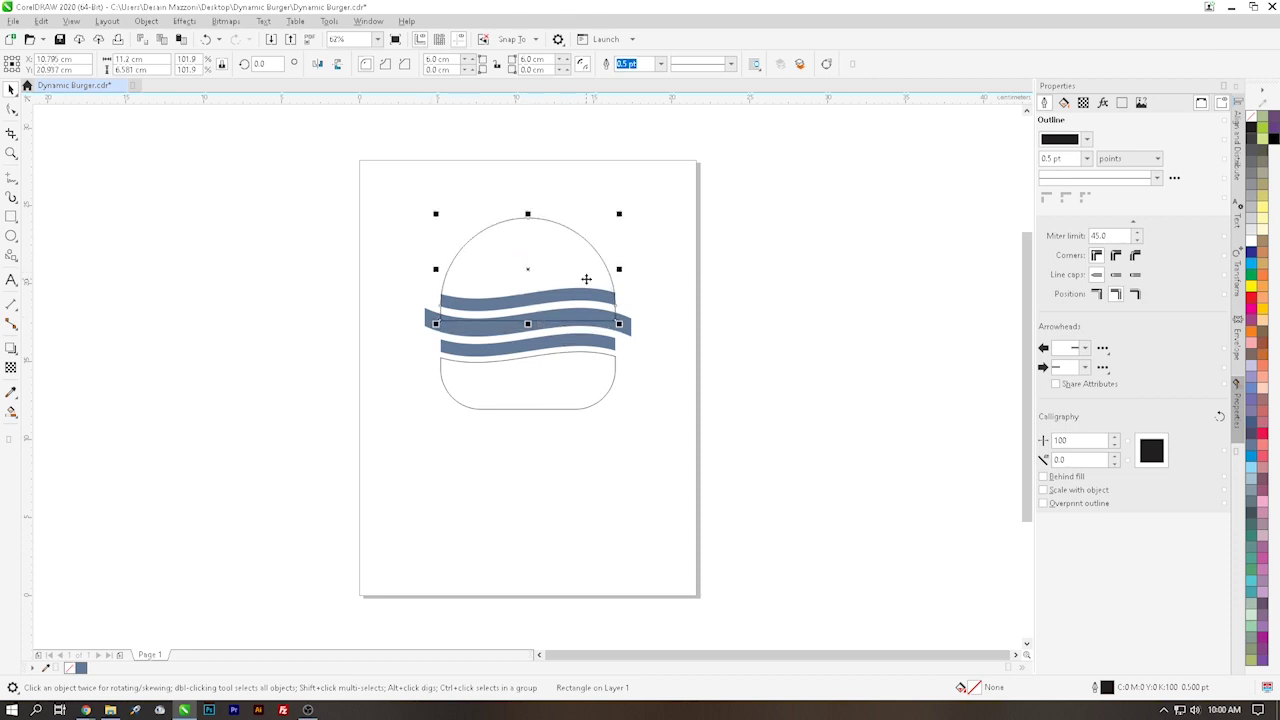
pyautogui.scroll(4, 586, 279)
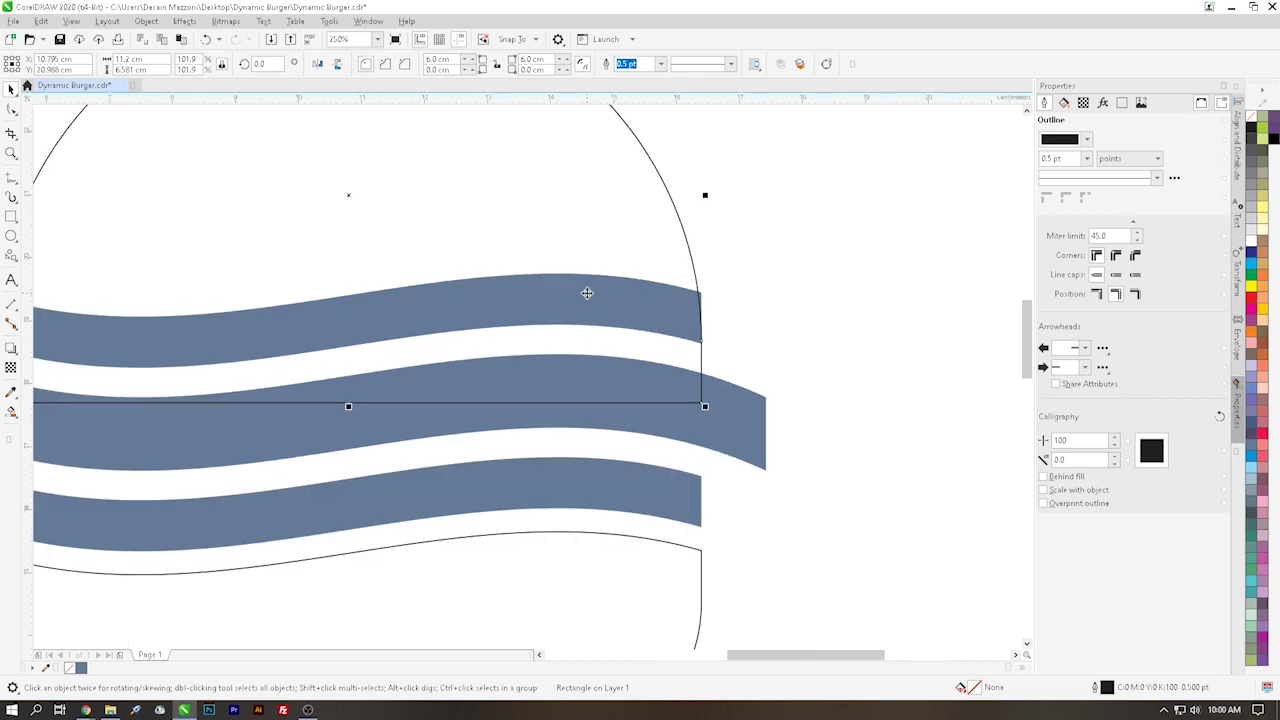
pyautogui.press('Up')
pyautogui.press('Up')
pyautogui.press('Up')
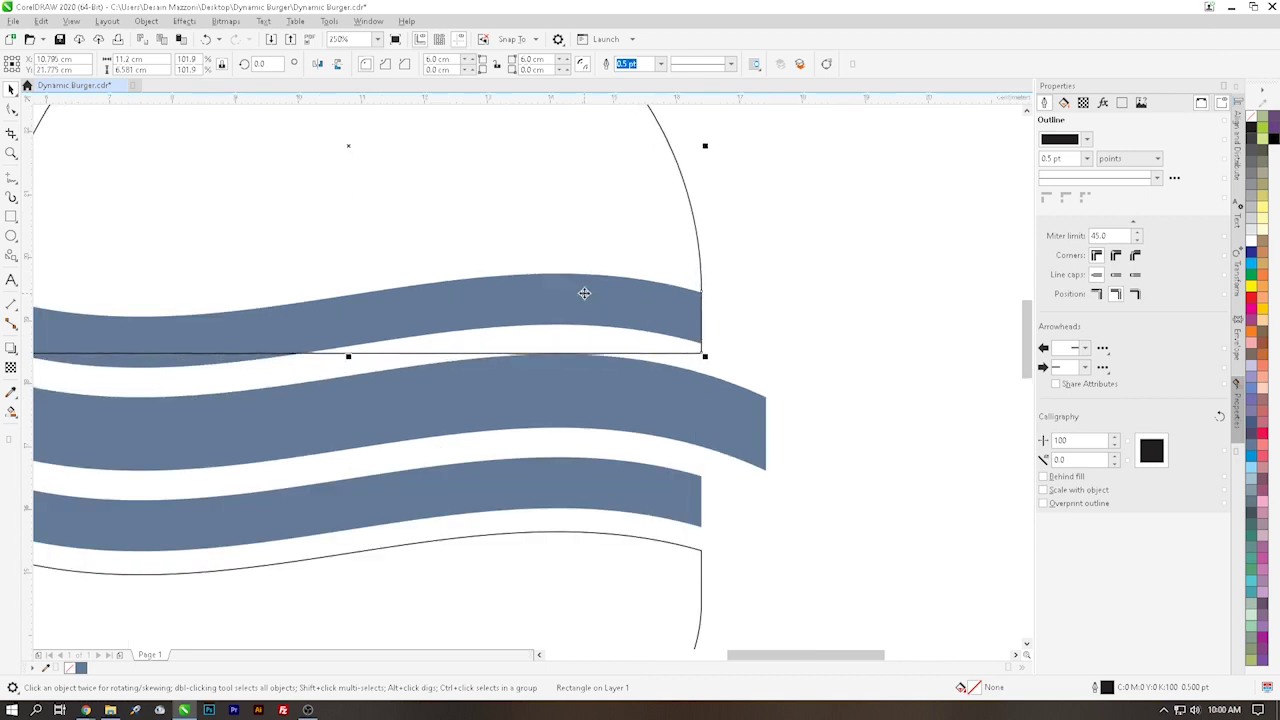
pyautogui.scroll(-2, 584, 291)
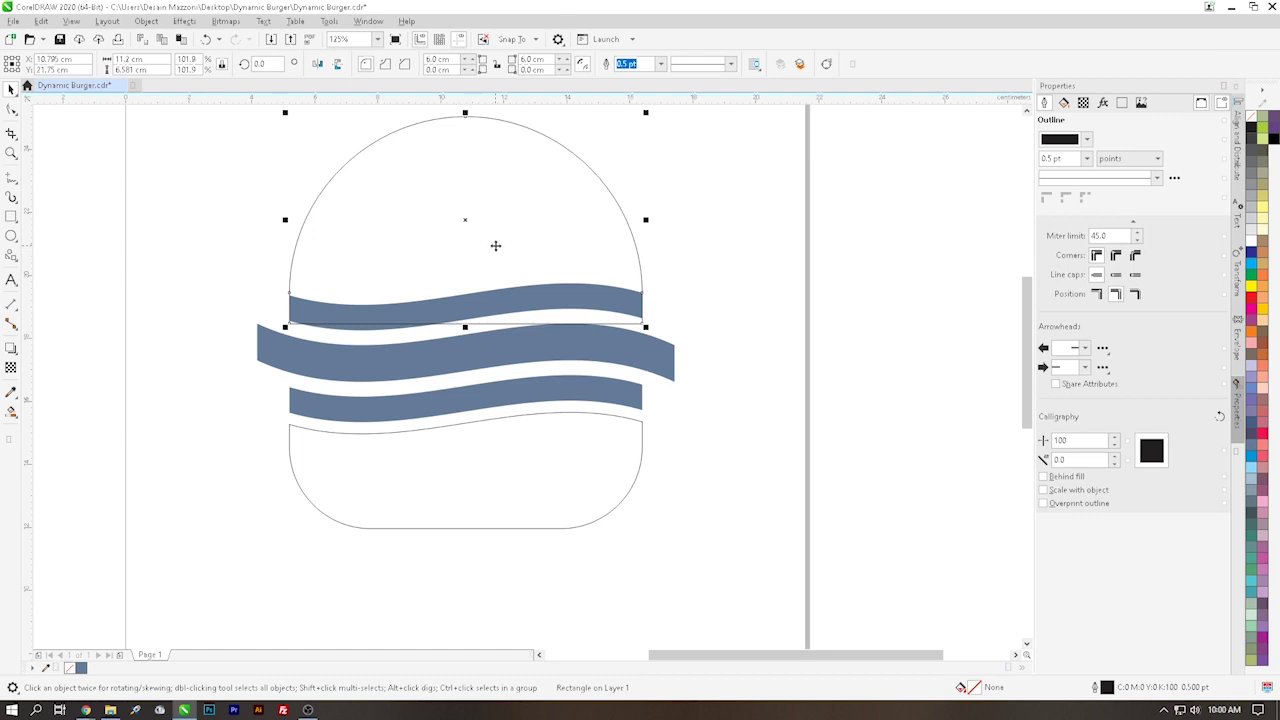
pyautogui.moveTo(712, 255); pyautogui.dragTo(309, 348)
pyautogui.click(872, 321)
pyautogui.scroll(-2, 710, 280)
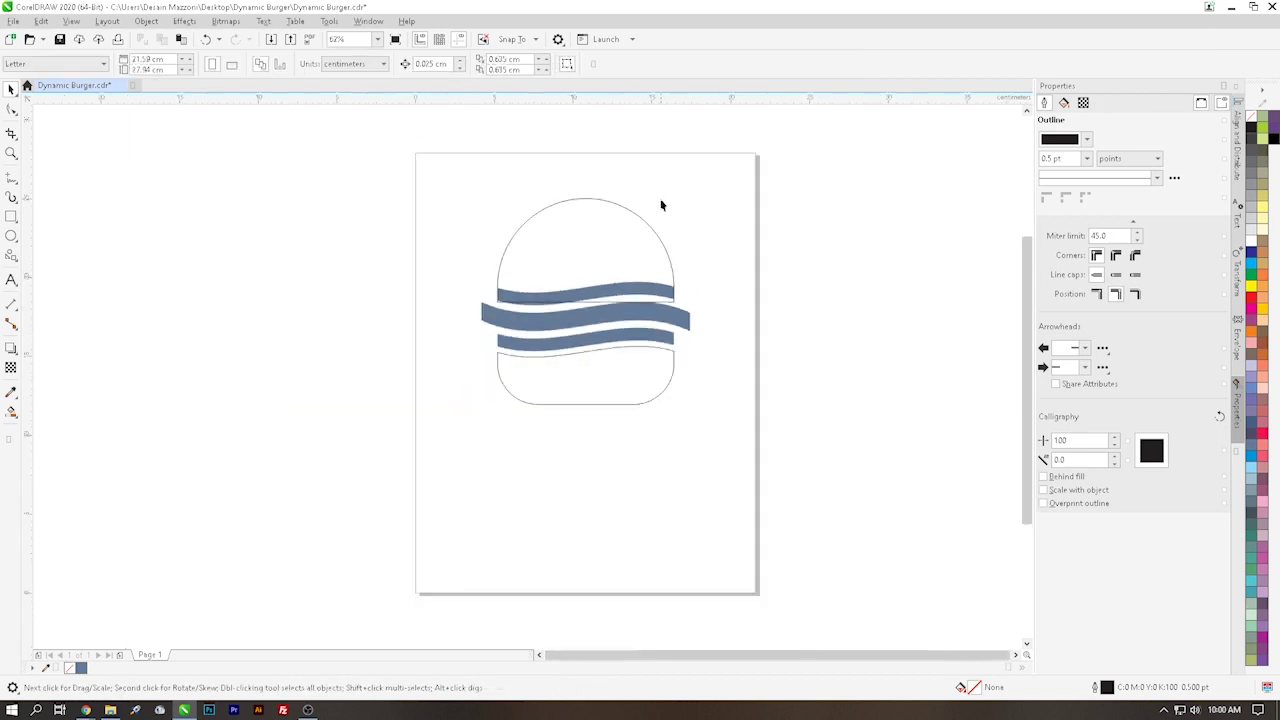
# Smart-fill the dome area above the upper thin band in slate blue and delete the rounded rectangle outline behind it.
pyautogui.scroll(2, 660, 203)
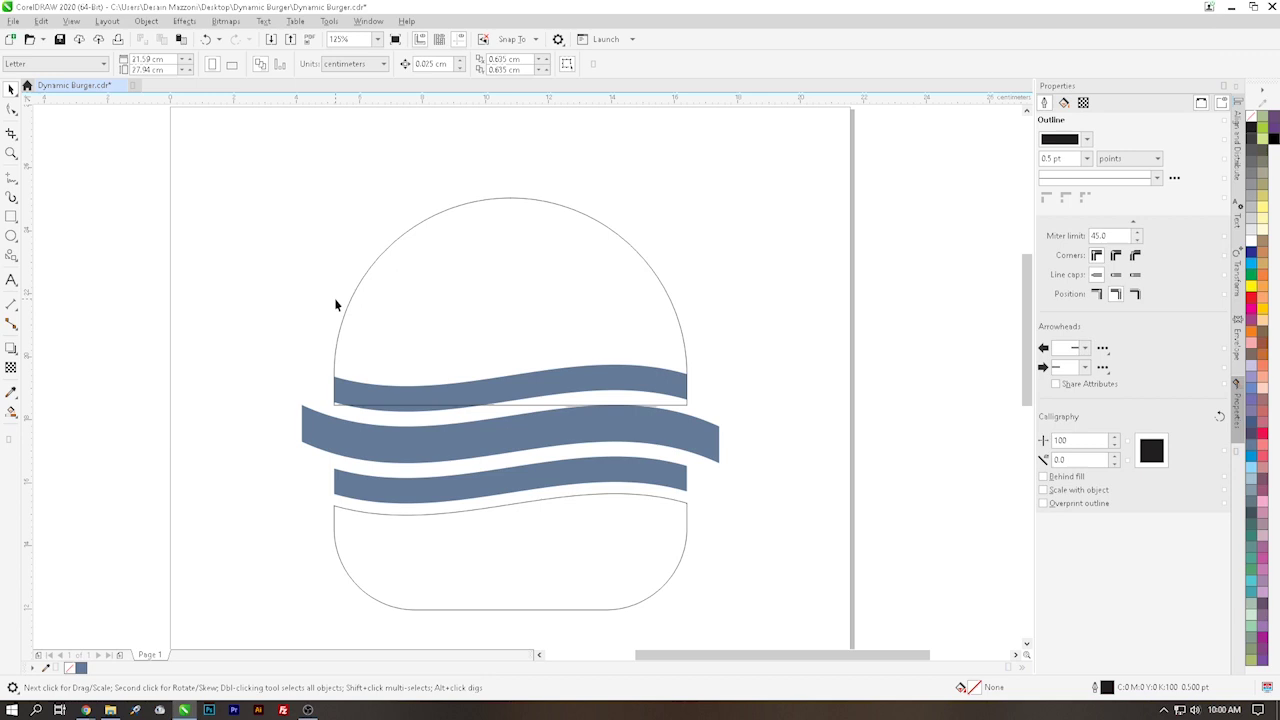
pyautogui.click(11, 409)
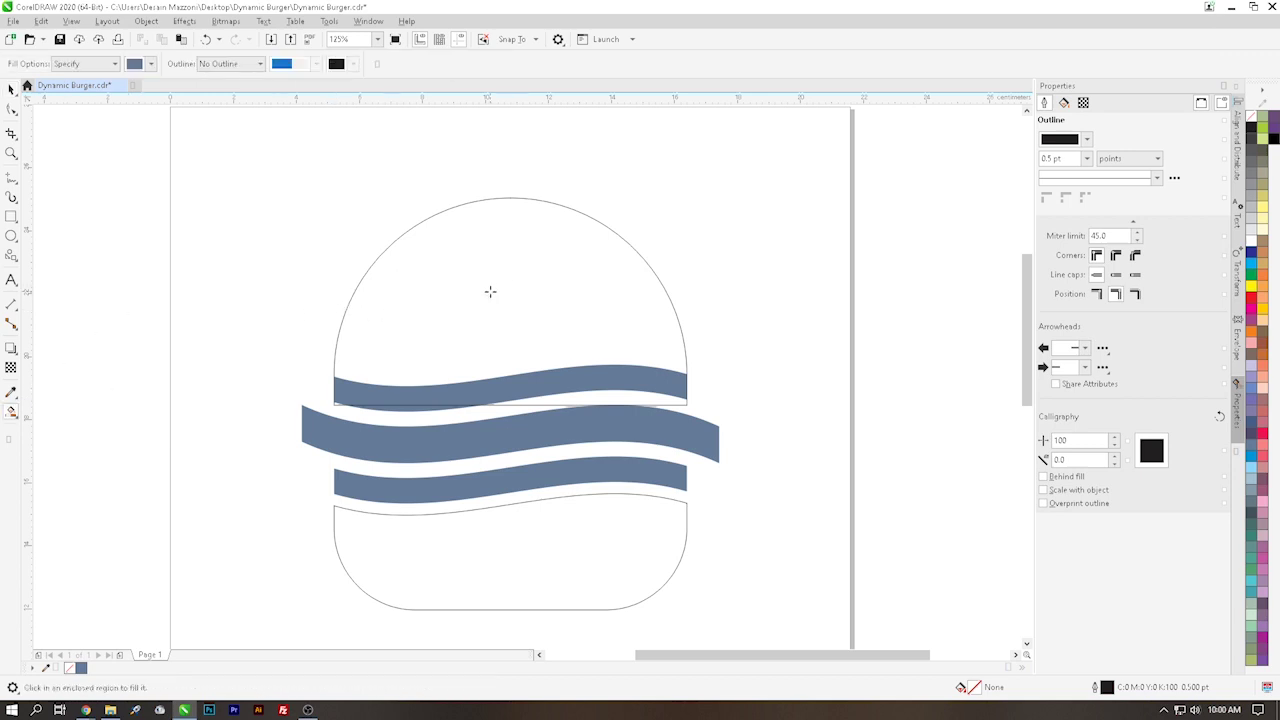
pyautogui.click(491, 289)
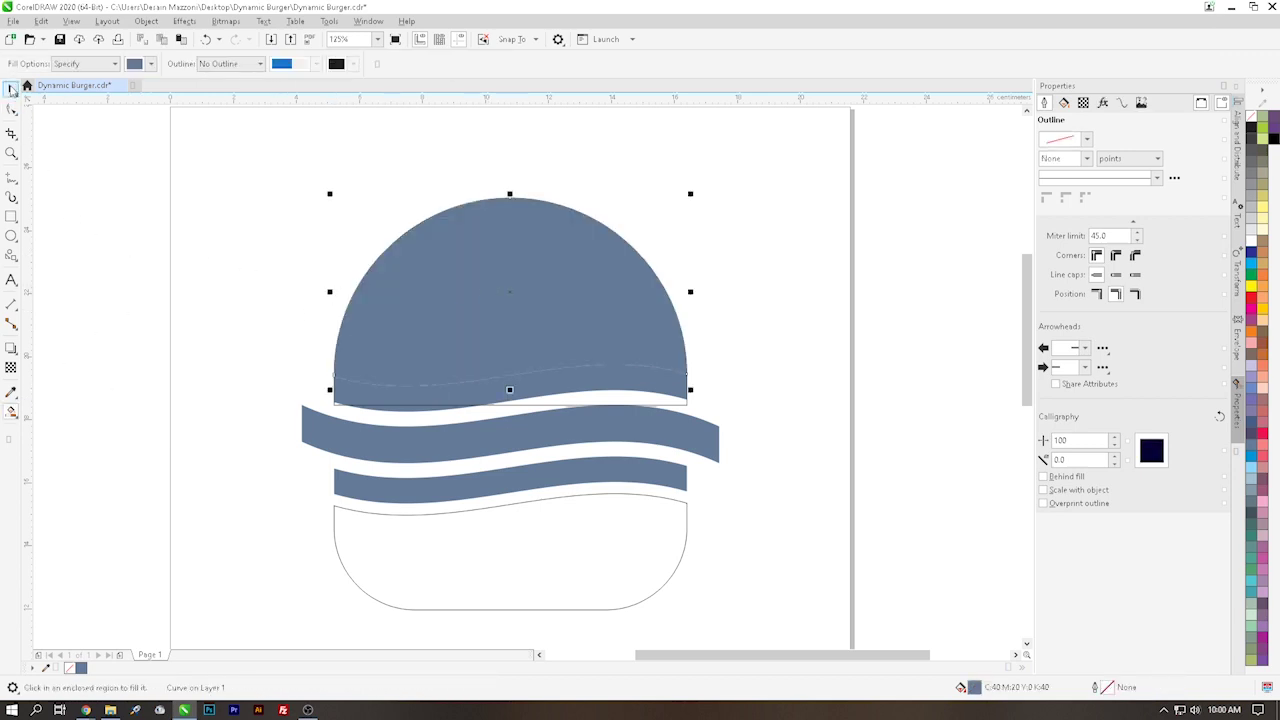
pyautogui.click(11, 88)
pyautogui.press('Delete')
pyautogui.click(574, 281)
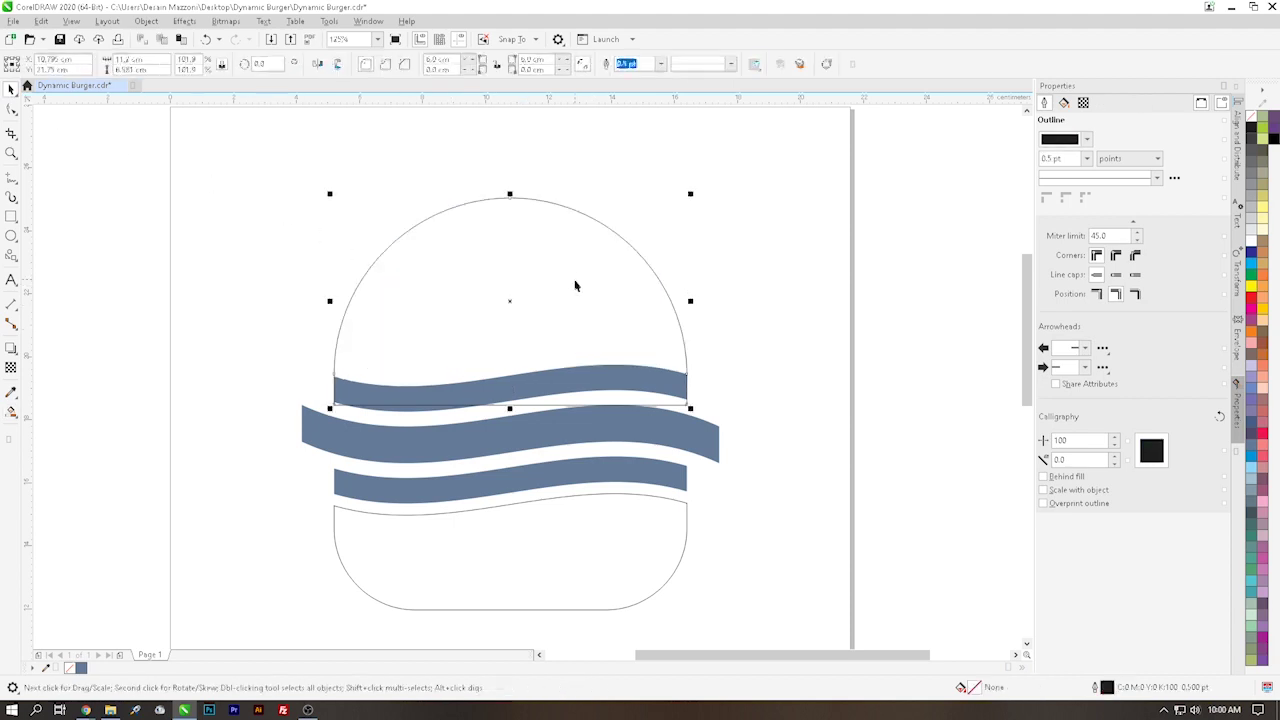
pyautogui.press('Delete')
pyautogui.hotkey('ctrl', 'z')
pyautogui.hotkey('ctrl', 'z')
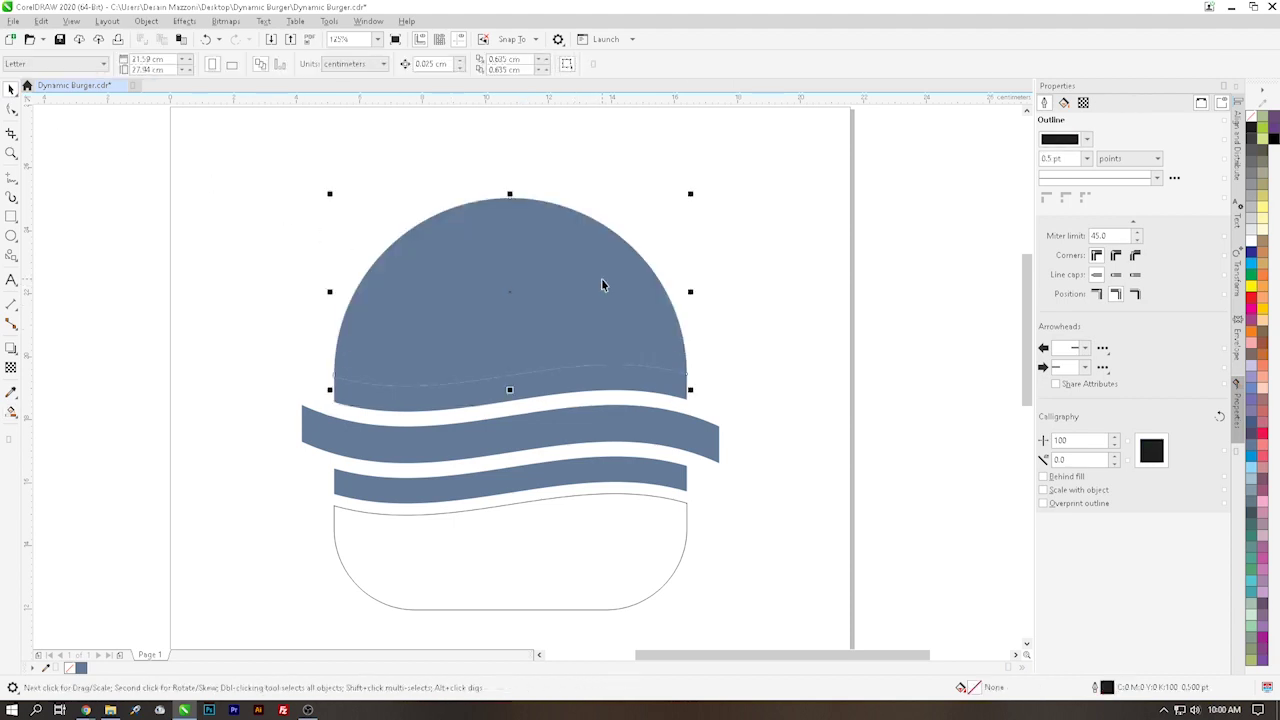
# Reposition the filled dome vertically so its wavy lower edge overlaps the upper thin band.
pyautogui.scroll(-2, 614, 309)
pyautogui.moveTo(628, 298); pyautogui.dragTo(625, 290)
pyautogui.scroll(2, 628, 296)
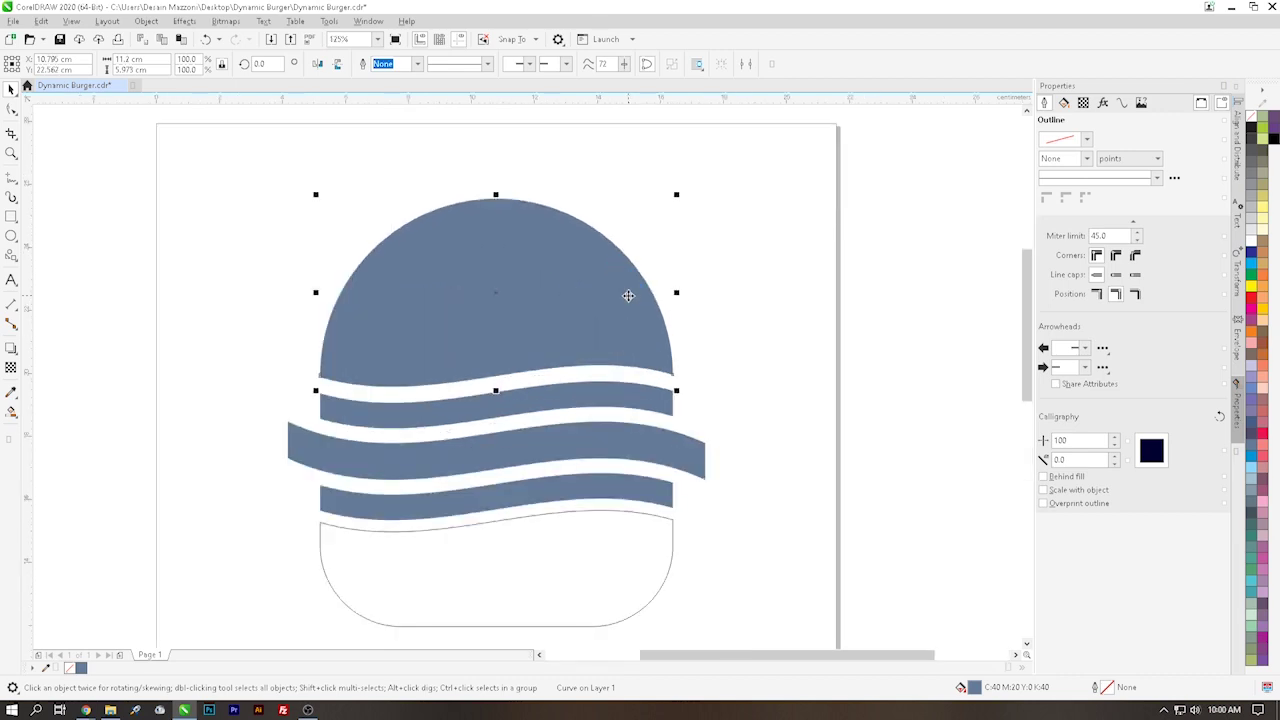
pyautogui.press('Down')
pyautogui.press('Down')
pyautogui.press('Down')
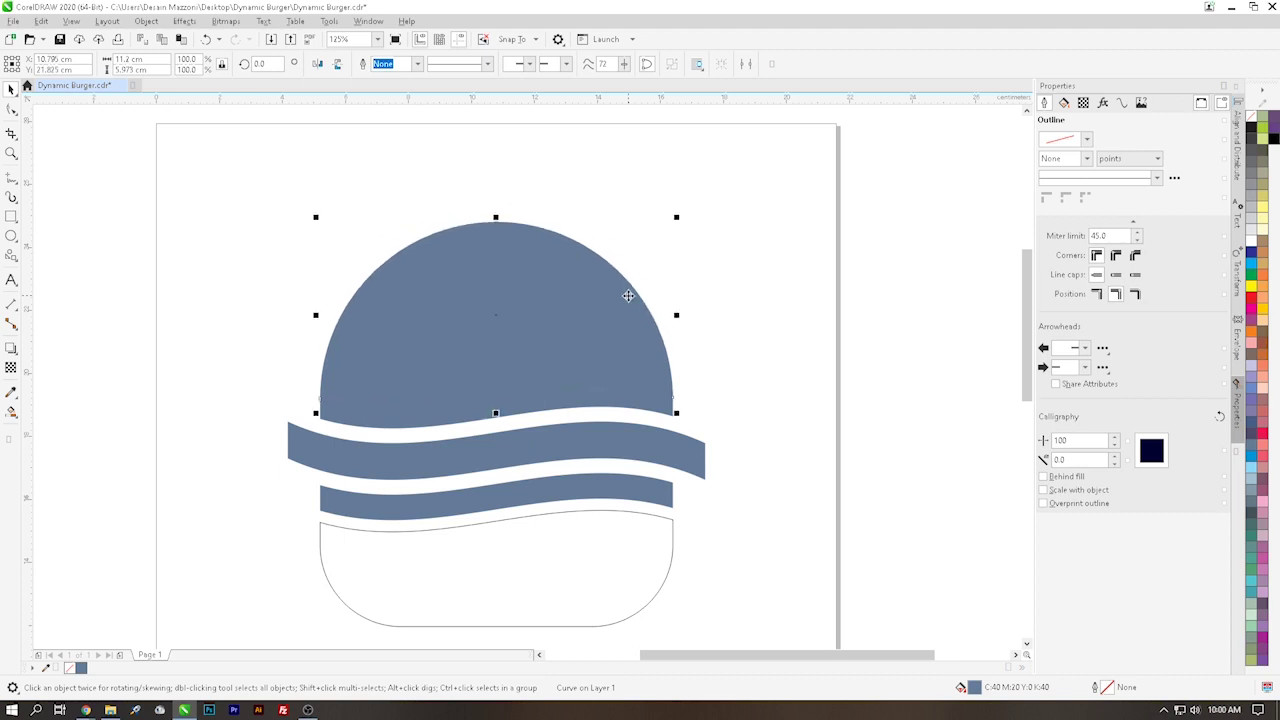
pyautogui.press('Down')
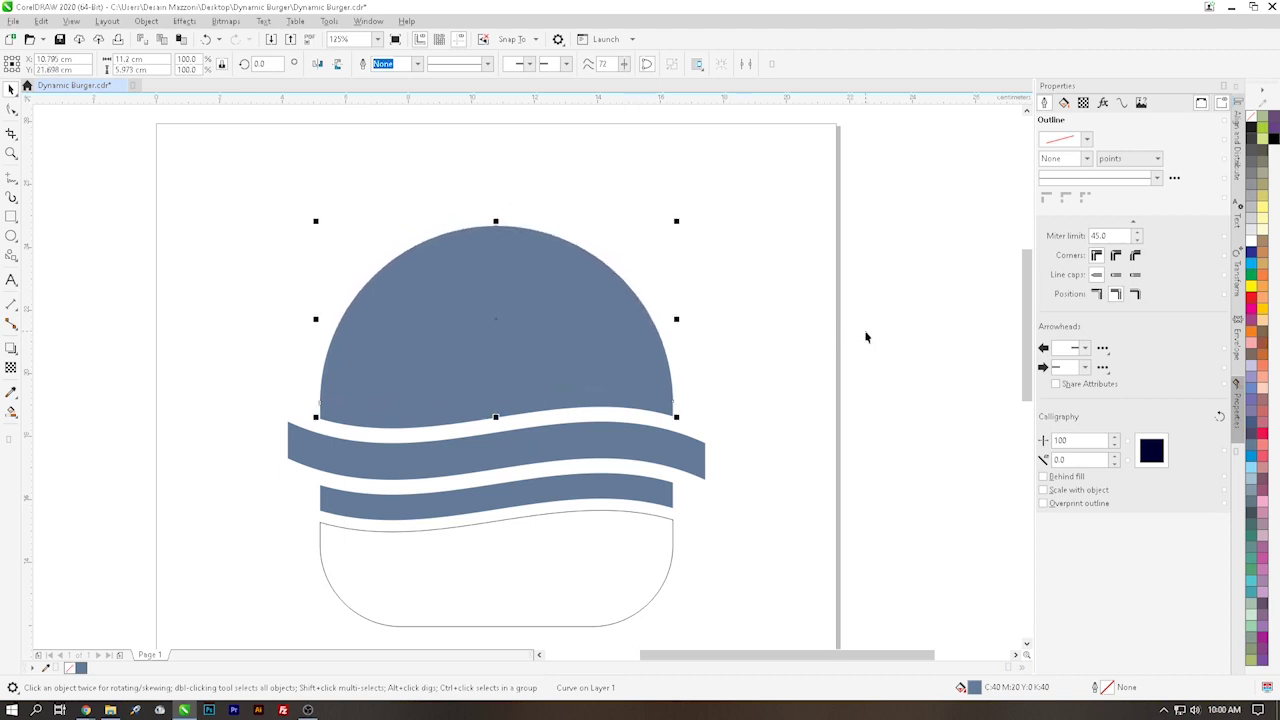
pyautogui.click(866, 335)
# Trim the filled dome with the combined thin bands so its bottom edge follows the upper band's curve.
pyautogui.click(671, 420)
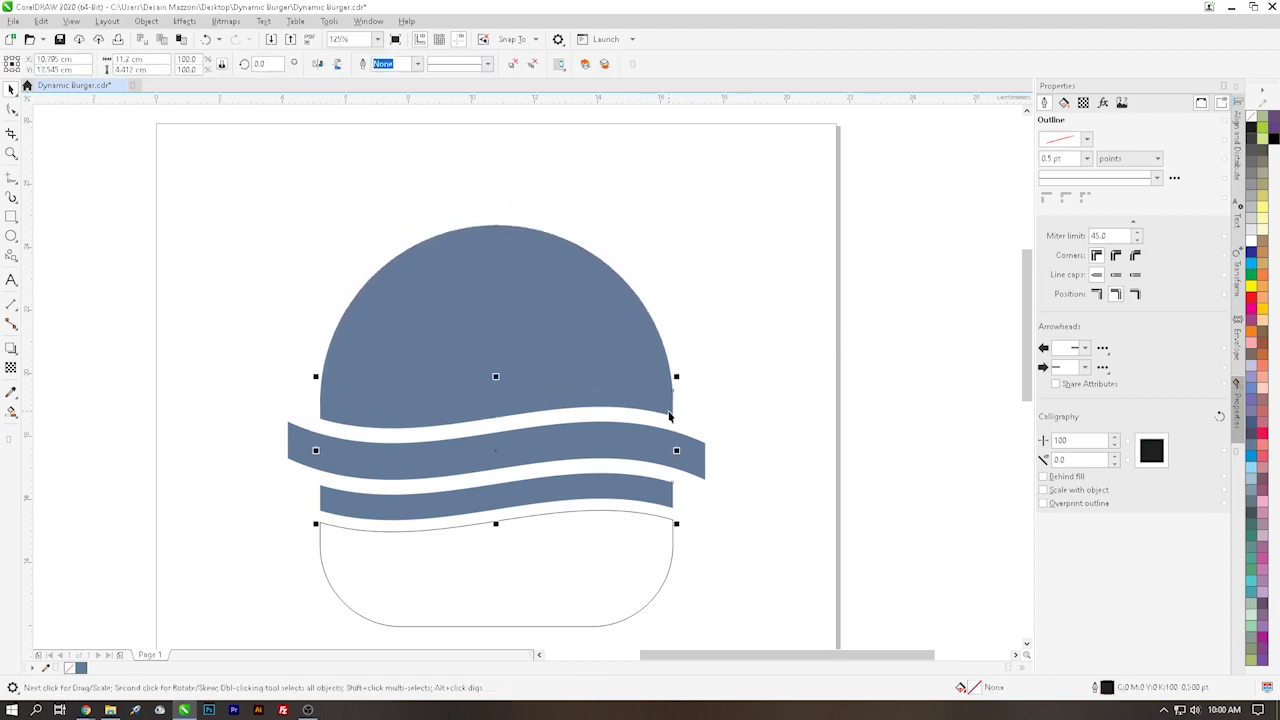
pyautogui.keyDown('shift'); pyautogui.click(591, 324); pyautogui.keyUp('shift')
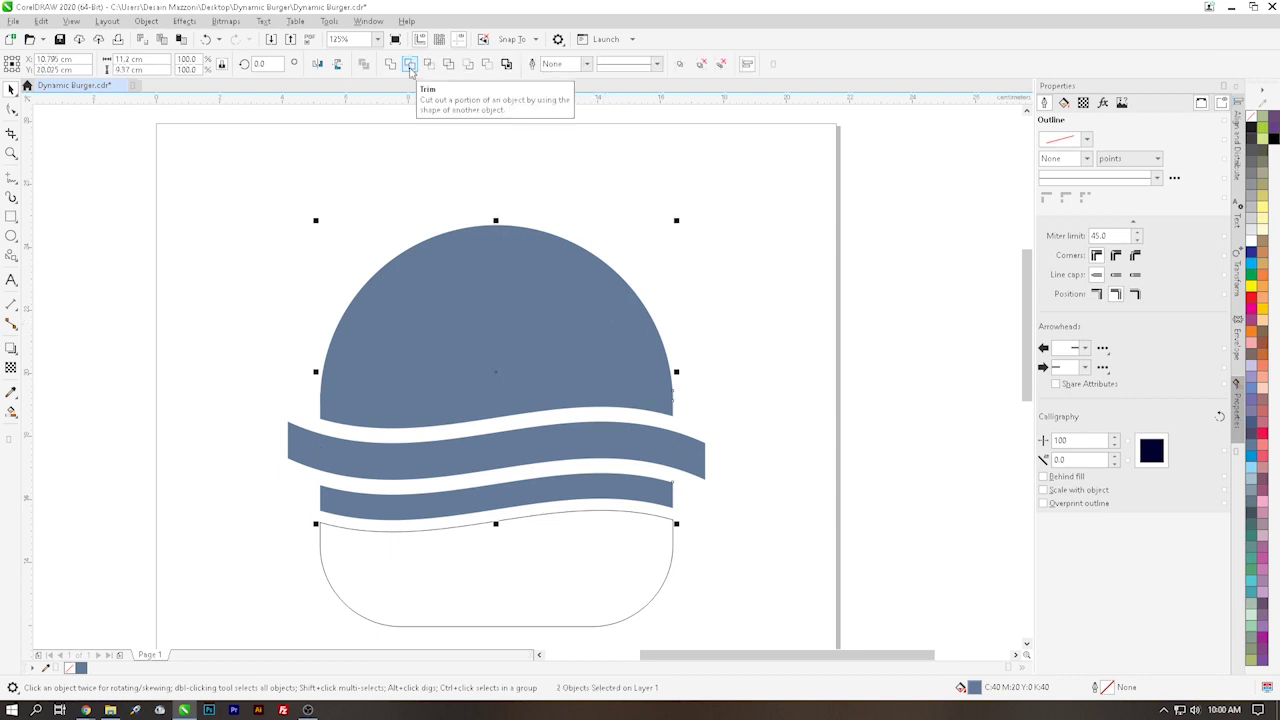
pyautogui.click(410, 67)
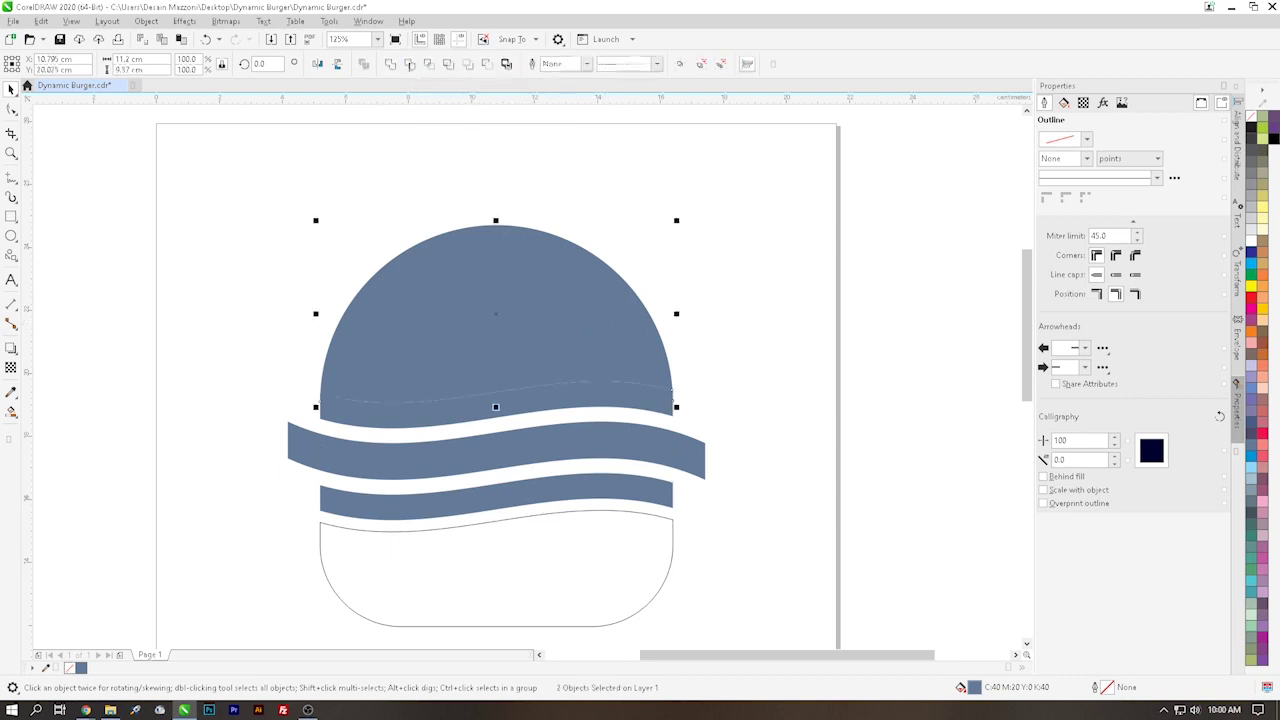
pyautogui.click(873, 343)
# Raise the trimmed dome to open a wavy white gap above the upper thin band.
pyautogui.click(591, 343)
pyautogui.press('Up')
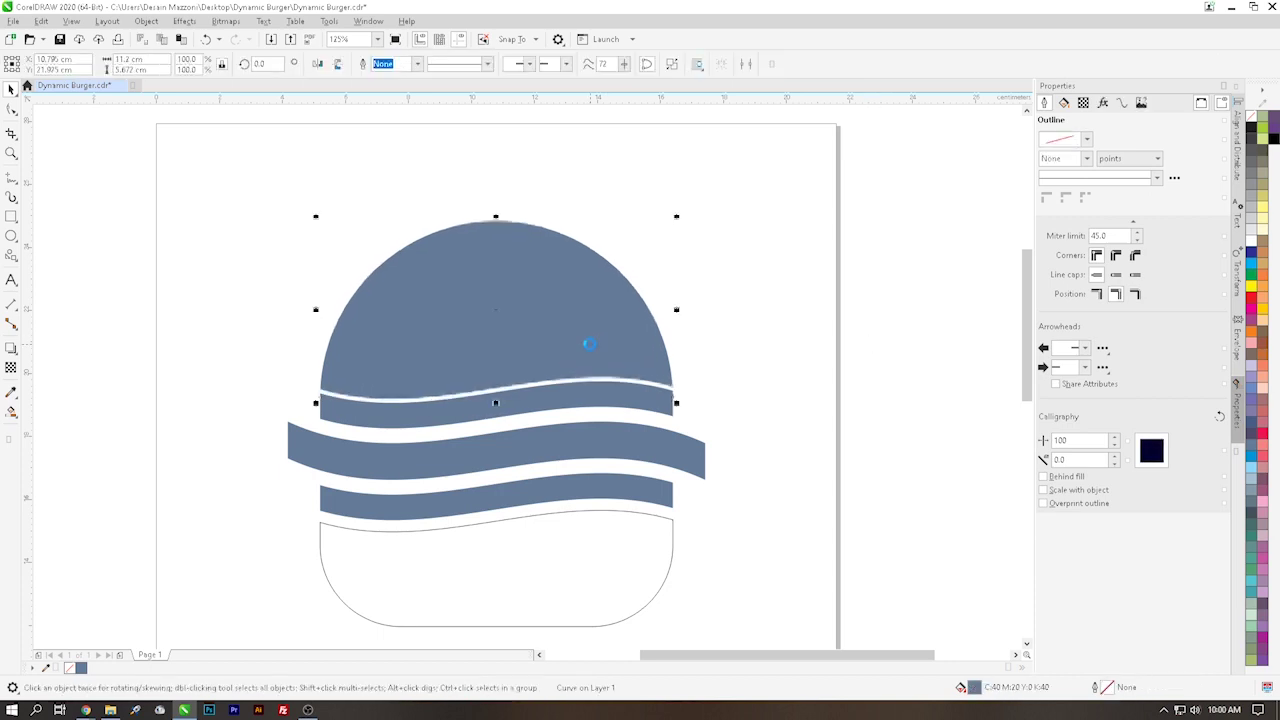
pyautogui.press('Up')
pyautogui.press('Up')
pyautogui.press('Up')
pyautogui.press('Up')
pyautogui.press('Up')
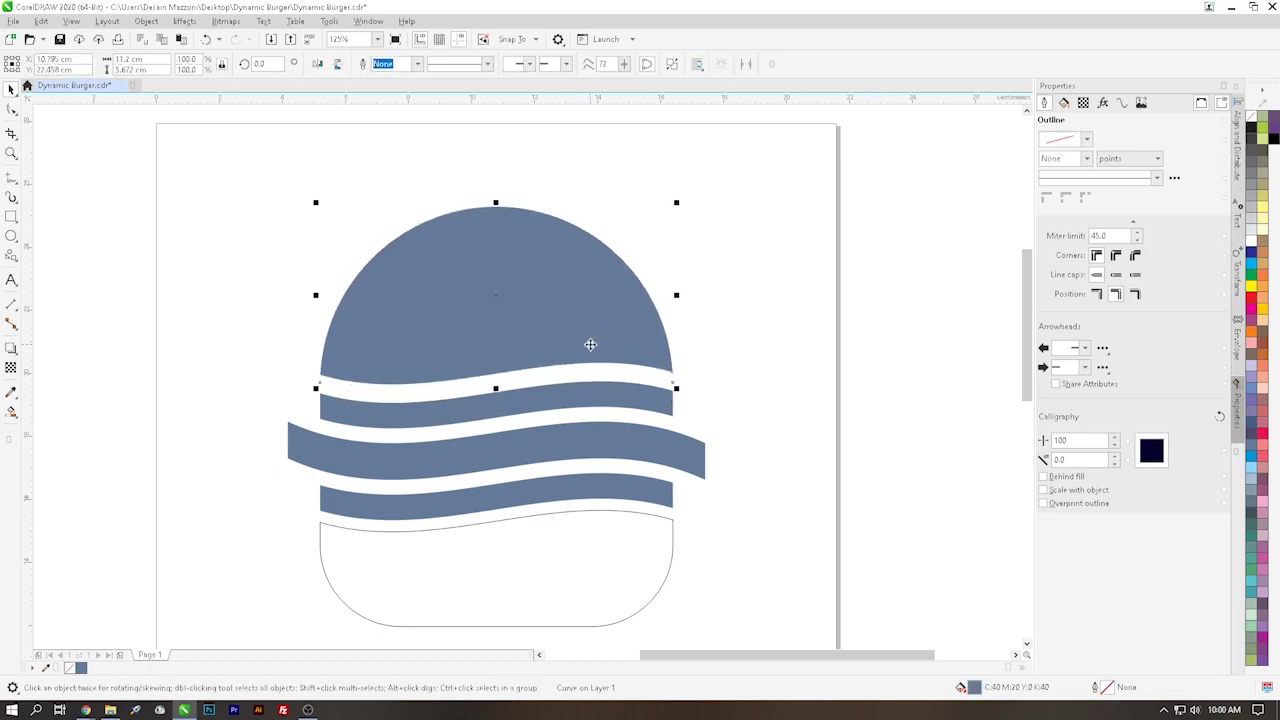
# Check the gap at the dome's right corner and lower the dome slightly to match the spacing between the other layers.
pyautogui.click(680, 377)
pyautogui.scroll(8, 654, 374)
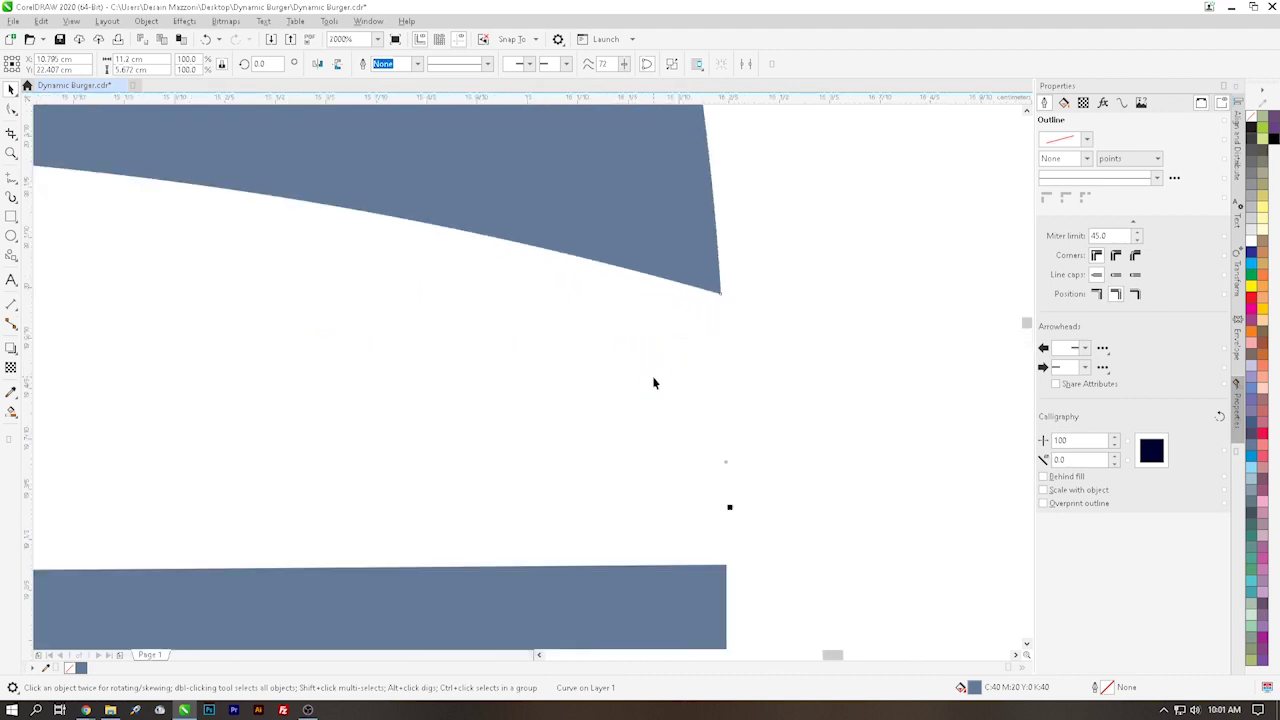
pyautogui.scroll(-8, 654, 383)
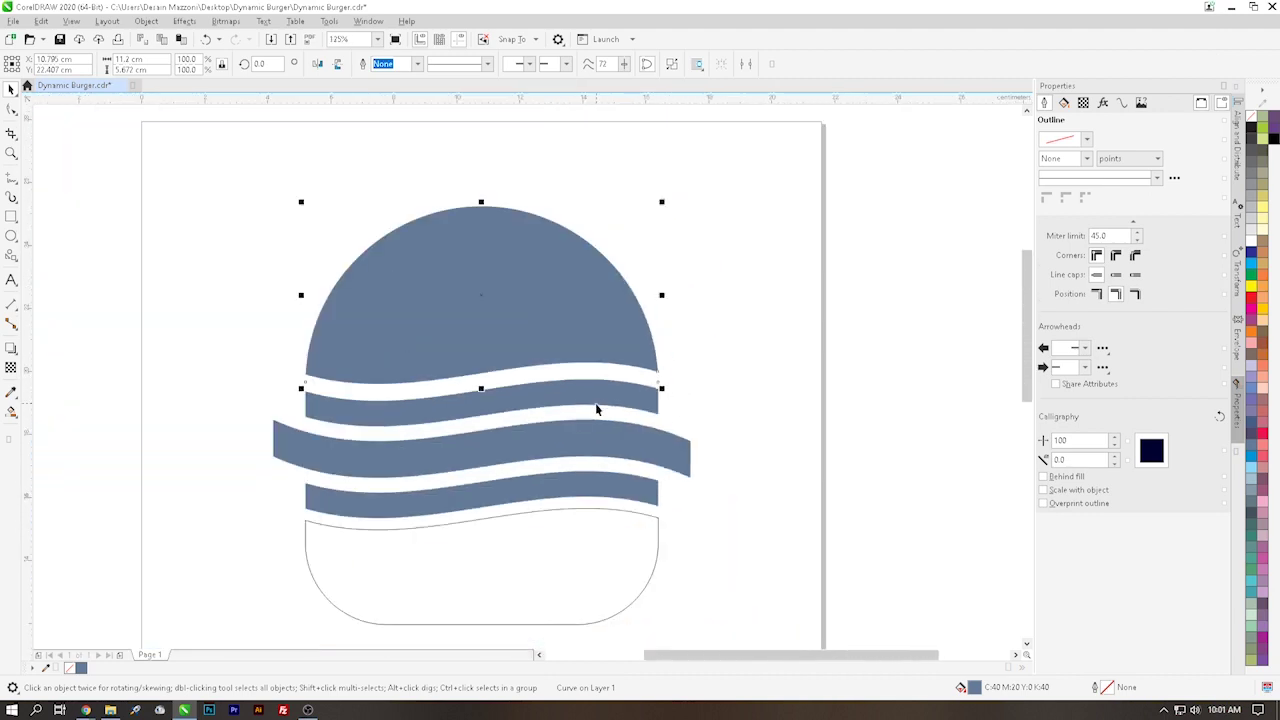
pyautogui.press('Down')
pyautogui.press('Down')
pyautogui.press('Down')
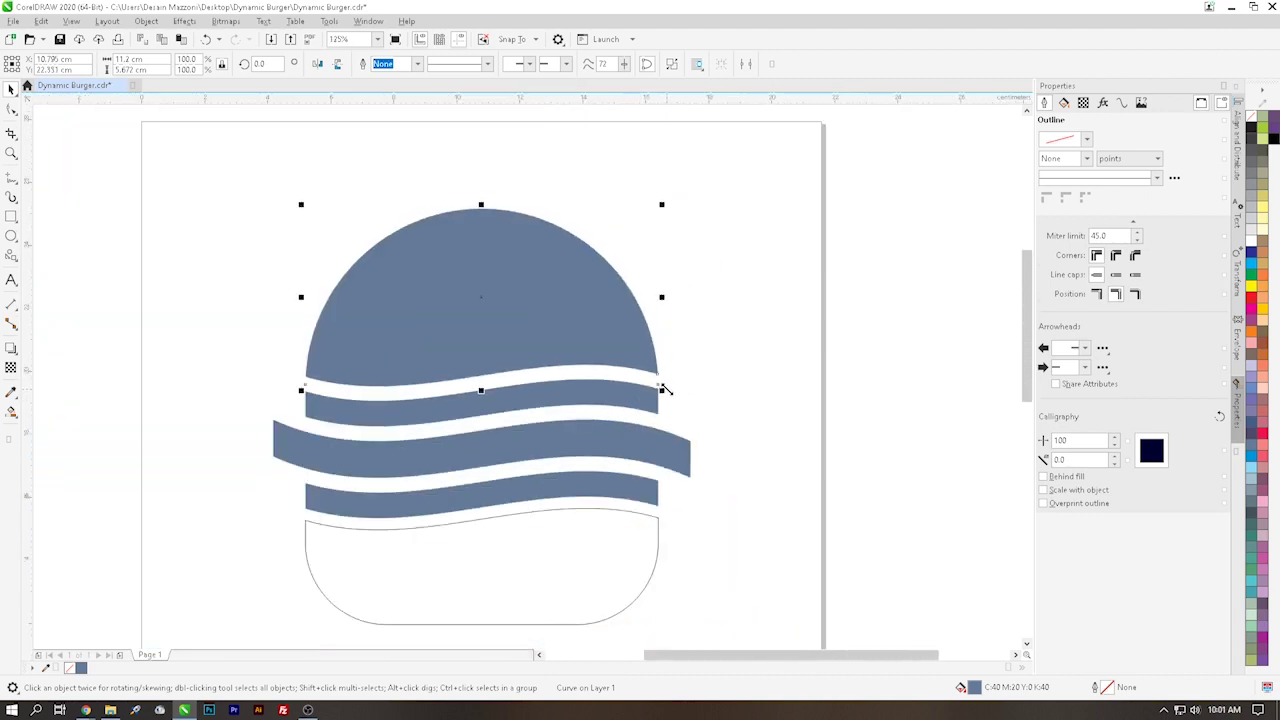
pyautogui.press('Down')
pyautogui.click(903, 375)
# Fill all the burger shapes, including the lower bun, with black and remove their outlines.
pyautogui.click(587, 556)
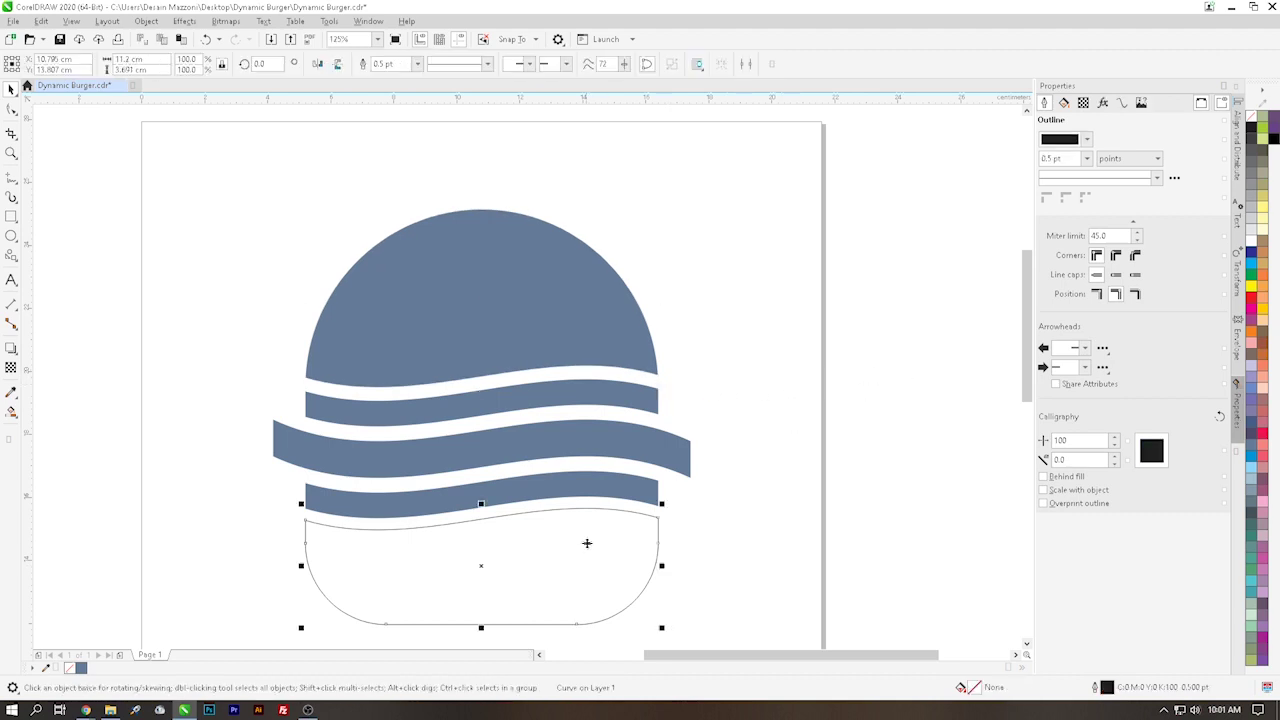
pyautogui.scroll(-2, 584, 570)
pyautogui.scroll(2, 575, 600)
pyautogui.scroll(-1, 505, 570)
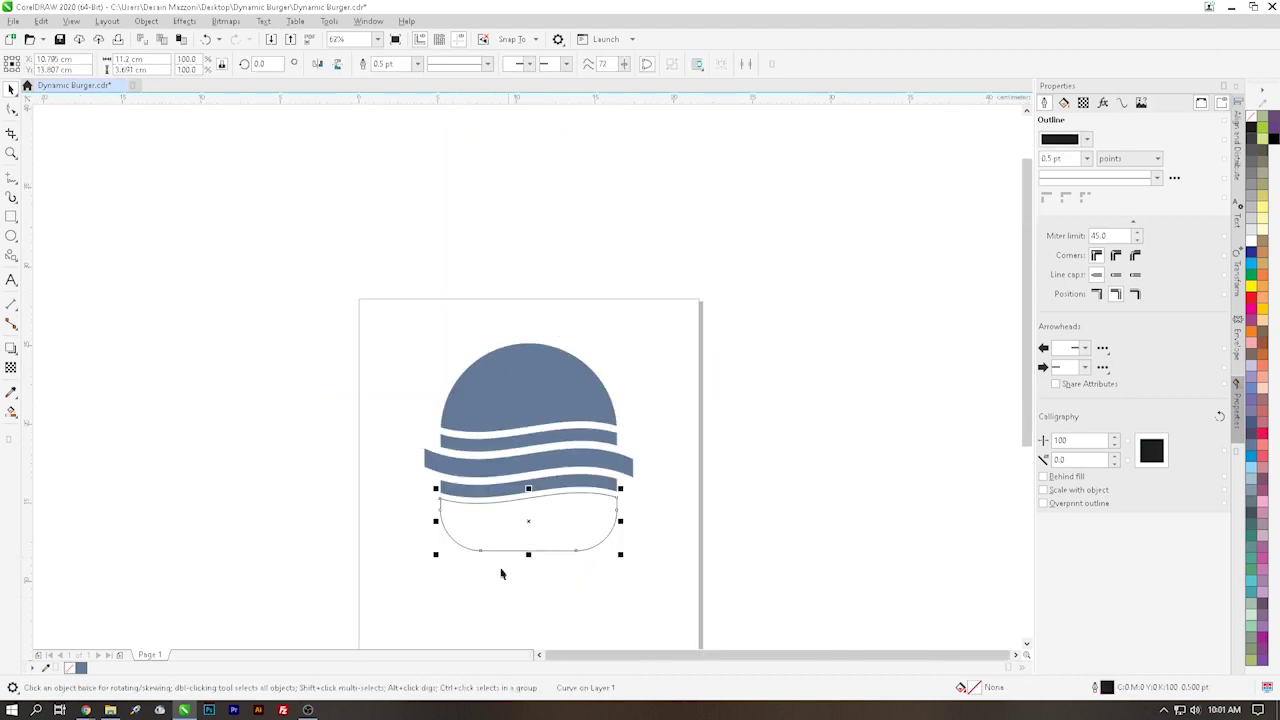
pyautogui.scroll(1, 494, 574)
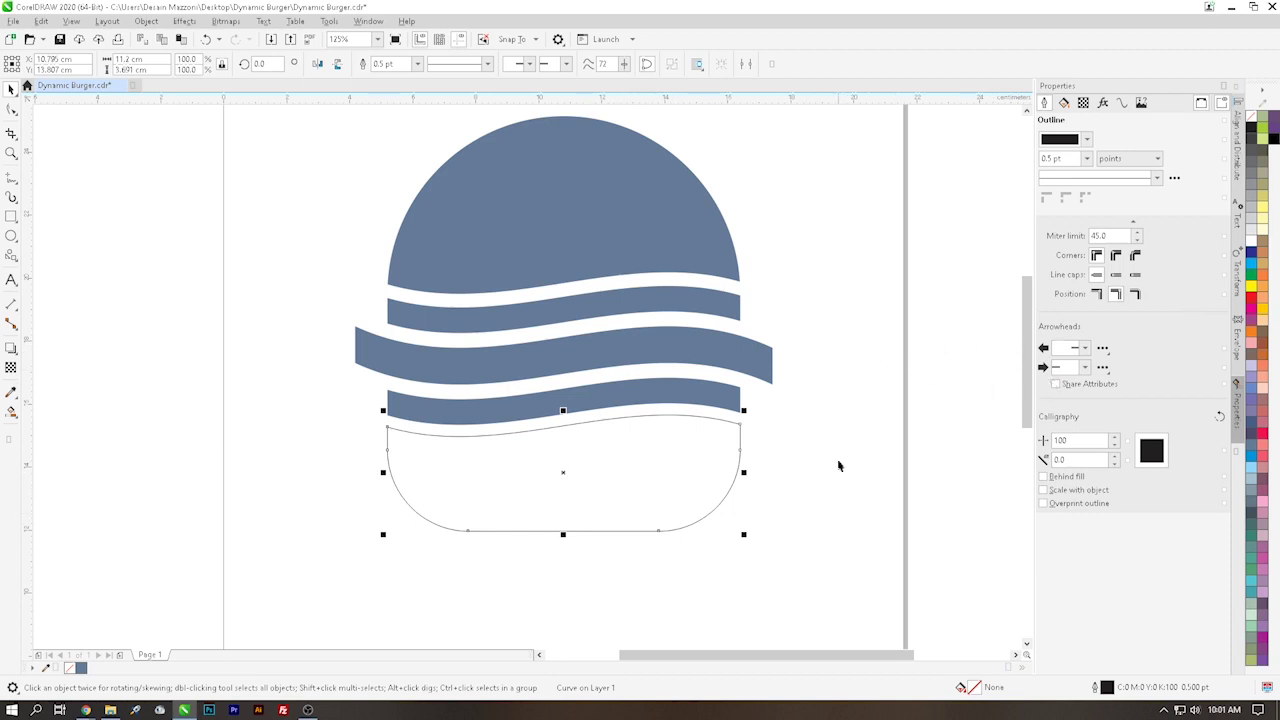
pyautogui.moveTo(845, 555); pyautogui.dragTo(818, 560)
pyautogui.moveTo(296, 111); pyautogui.dragTo(290, 142)
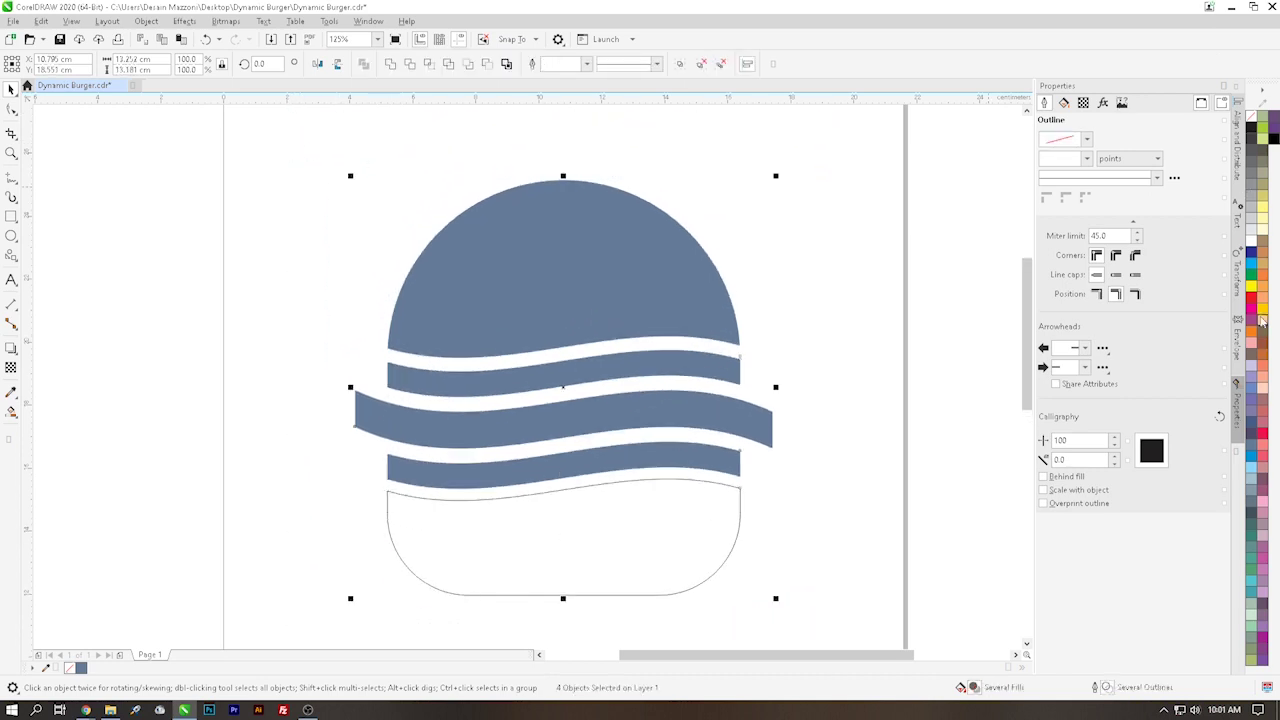
pyautogui.click(1252, 128)
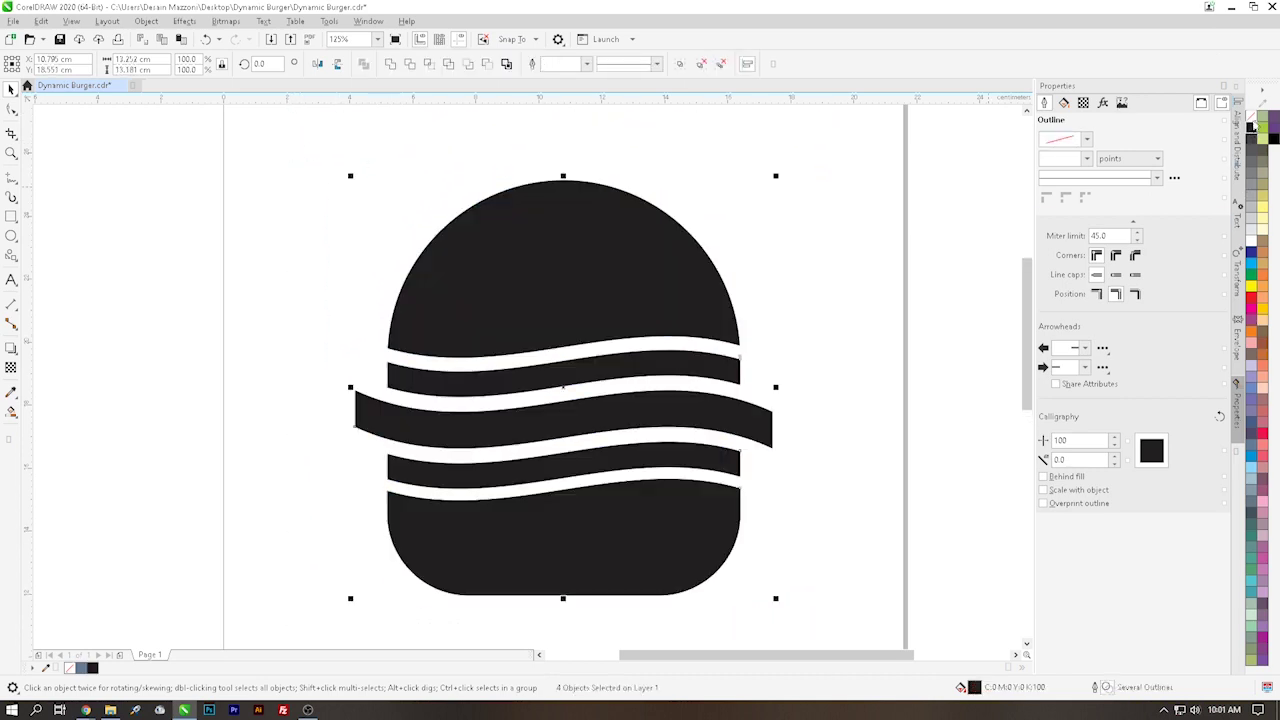
pyautogui.scroll(-2, 790, 405)
pyautogui.scroll(-2, 830, 440)
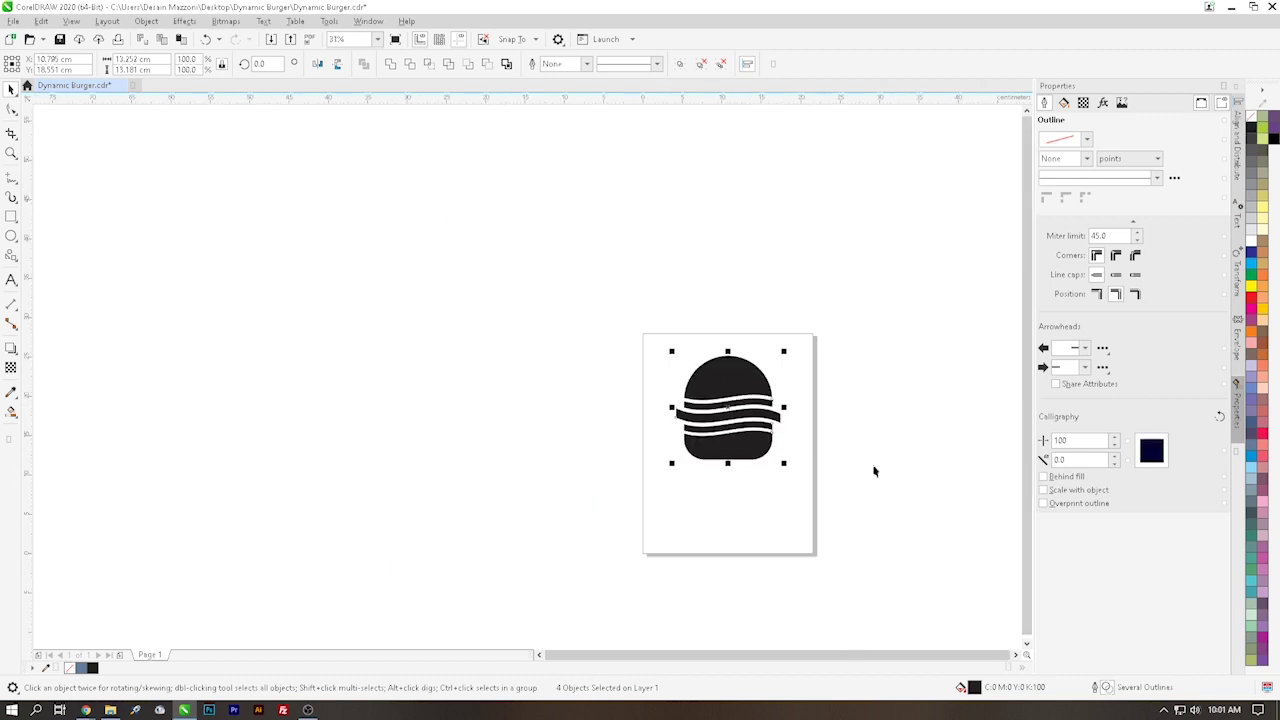
pyautogui.click(874, 471)
# Examine the black burger's proportions and the gaps between its layers at several magnifications.
pyautogui.scroll(5, 743, 434)
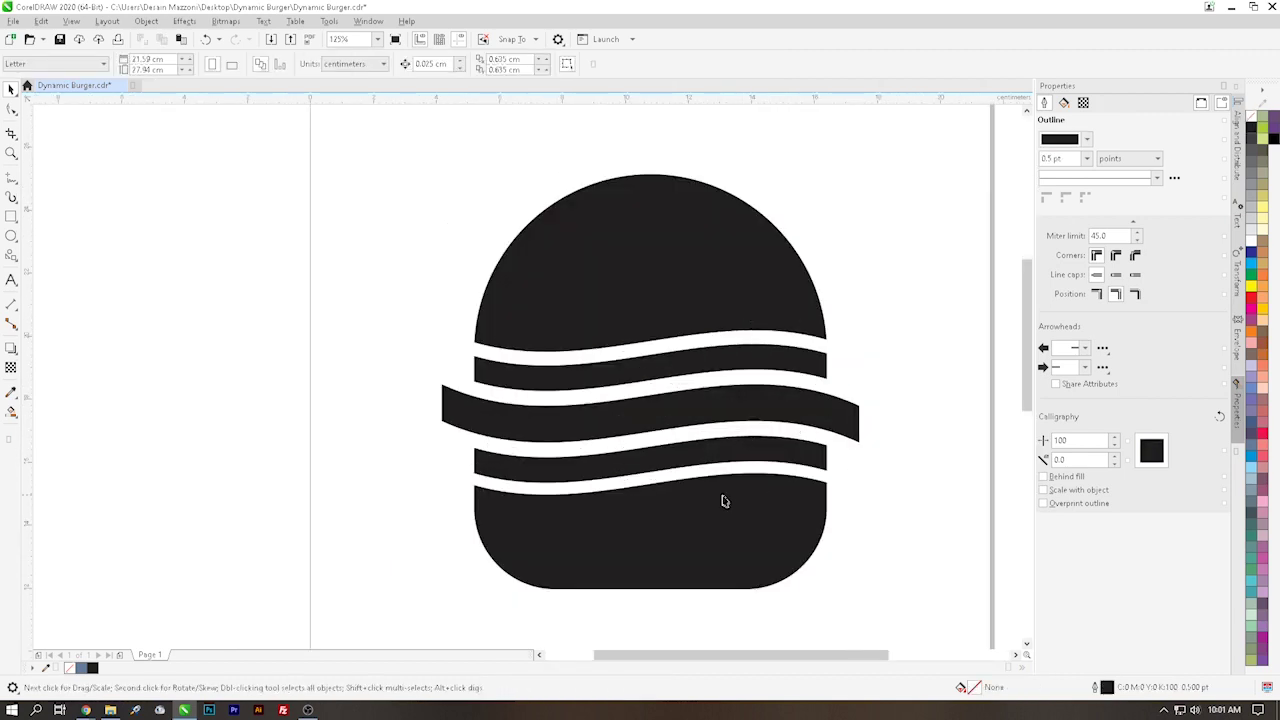
pyautogui.click(666, 276)
pyautogui.scroll(-2, 666, 278)
pyautogui.scroll(-2, 666, 278)
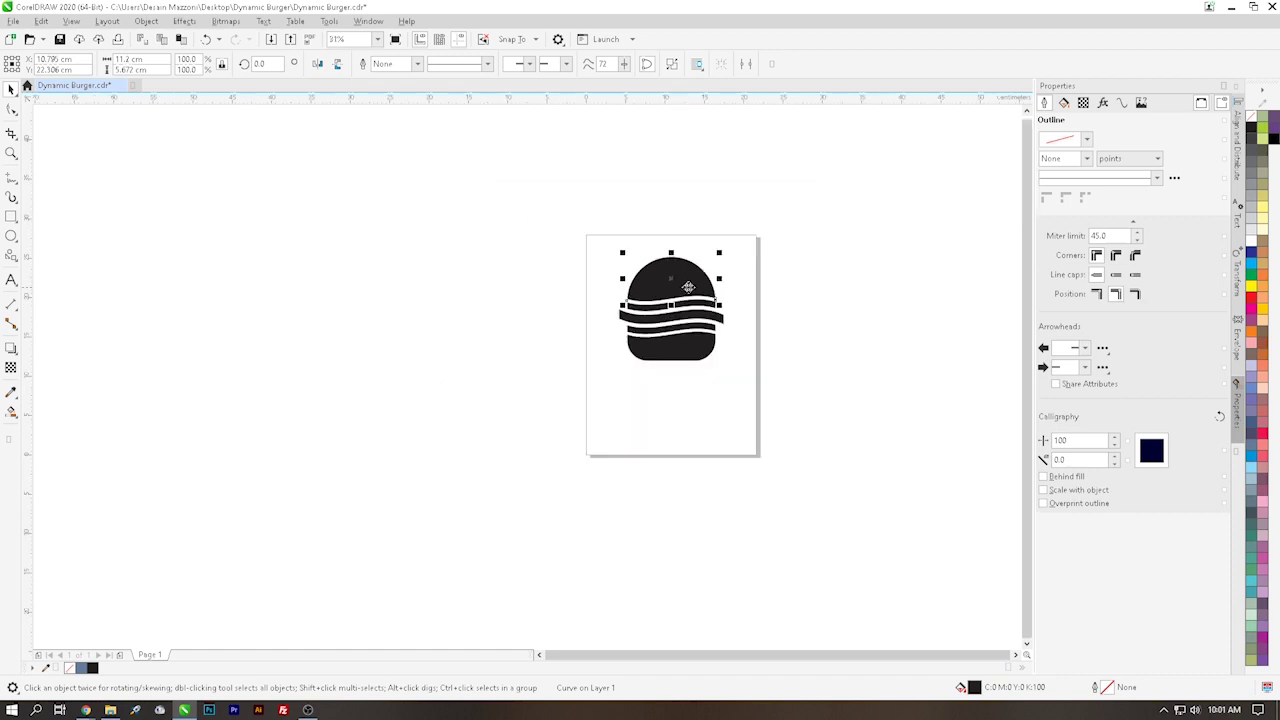
pyautogui.scroll(2, 705, 272)
pyautogui.click(777, 320)
pyautogui.scroll(2, 660, 336)
pyautogui.scroll(-2, 660, 336)
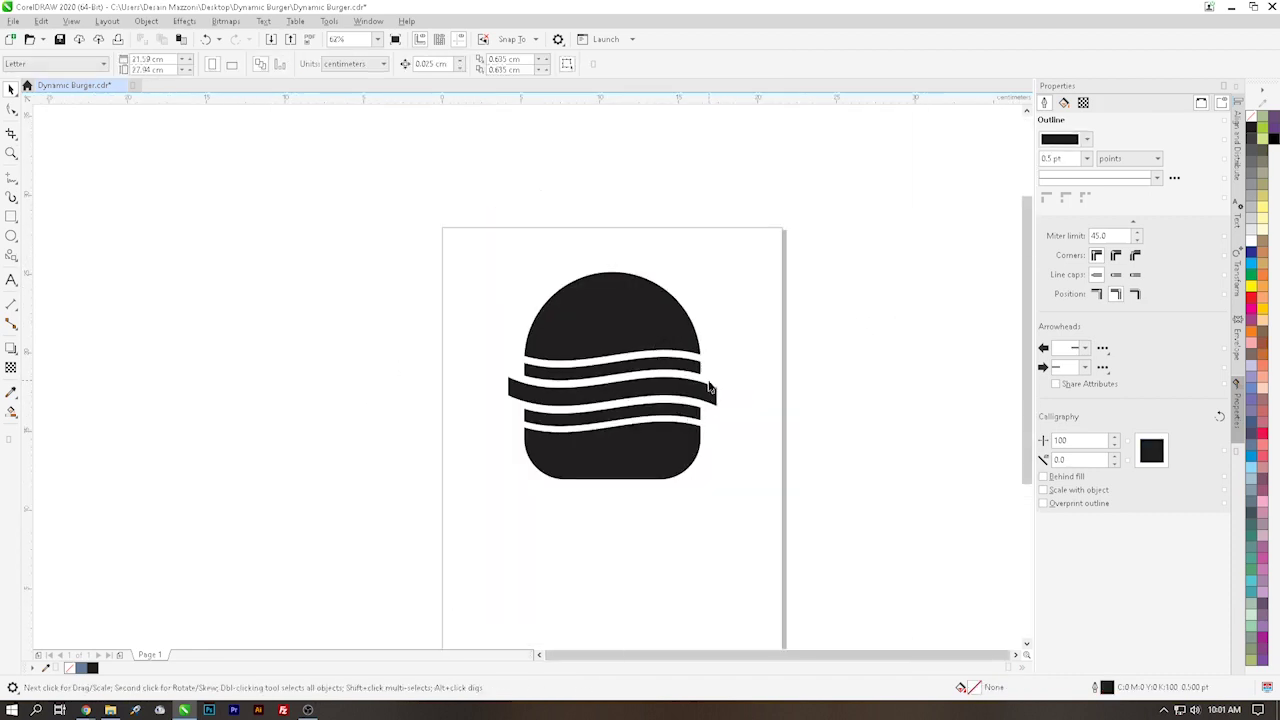
pyautogui.scroll(2, 706, 388)
# Widen the outer gaps by moving the lower bun down about 0.1 cm and the top bun up about 0.05 cm.
pyautogui.click(531, 276)
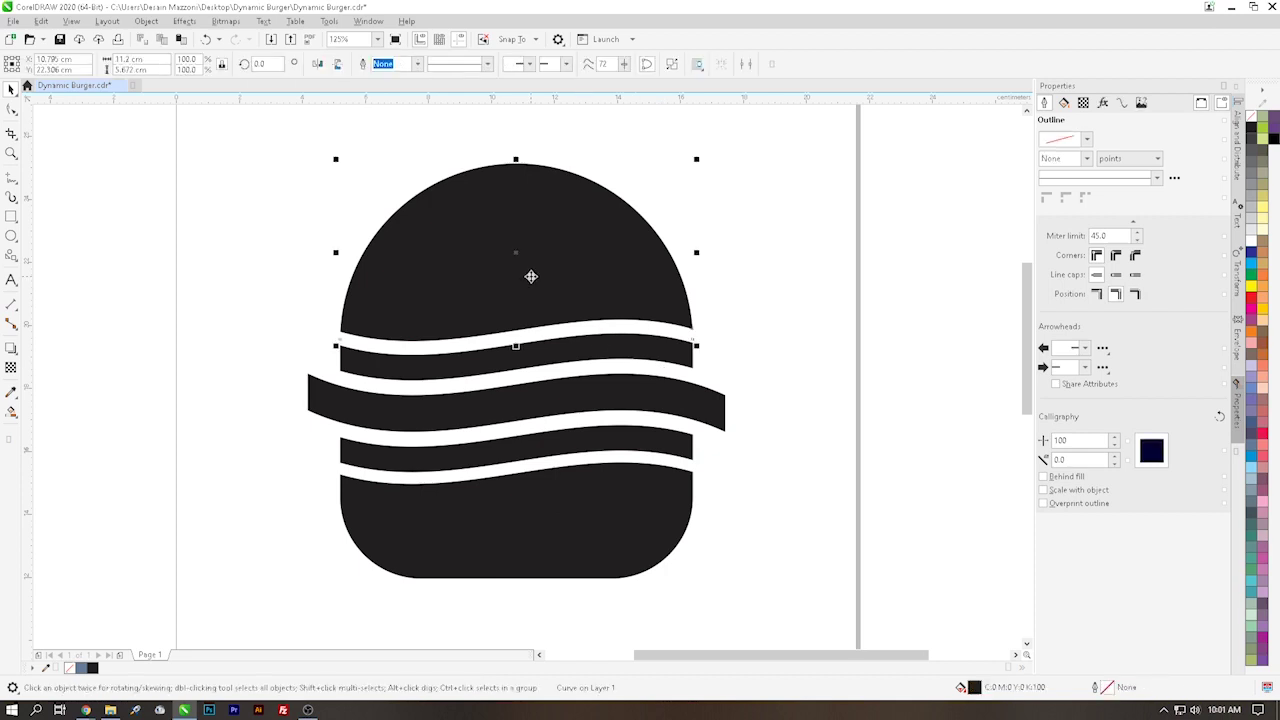
pyautogui.click(919, 338)
pyautogui.click(503, 514)
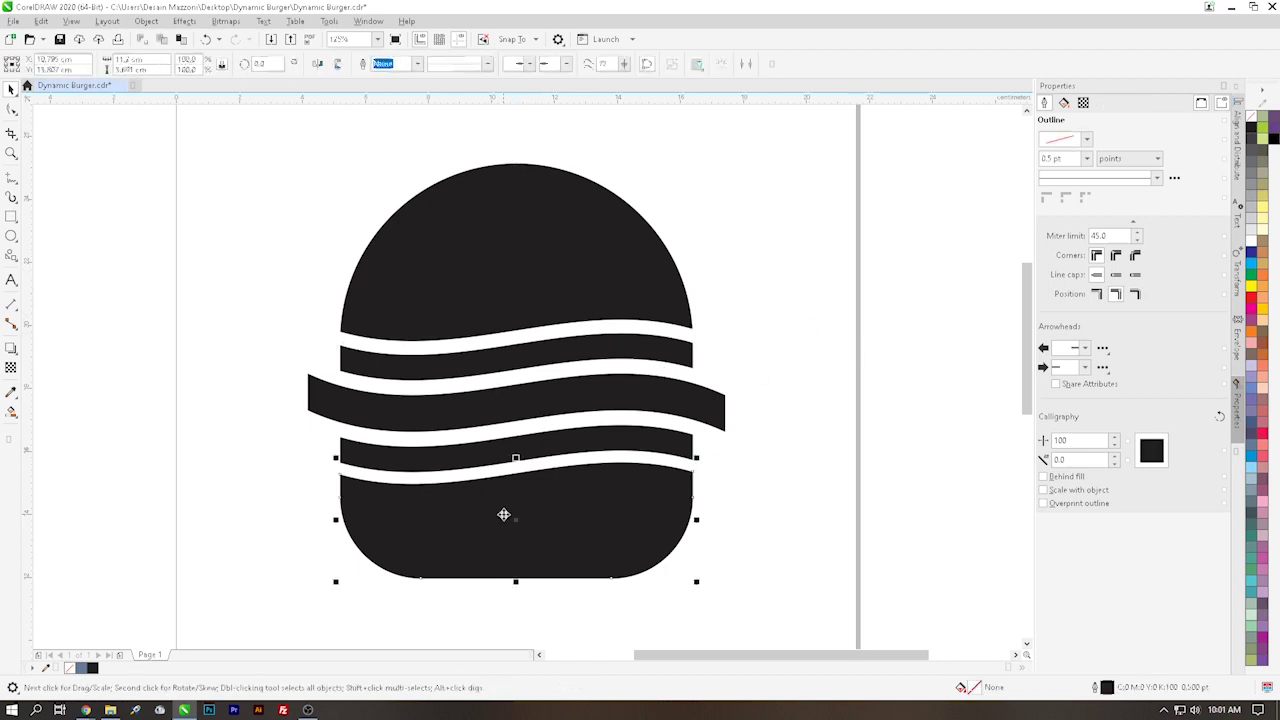
pyautogui.moveTo(503, 514); pyautogui.dragTo(503, 515)
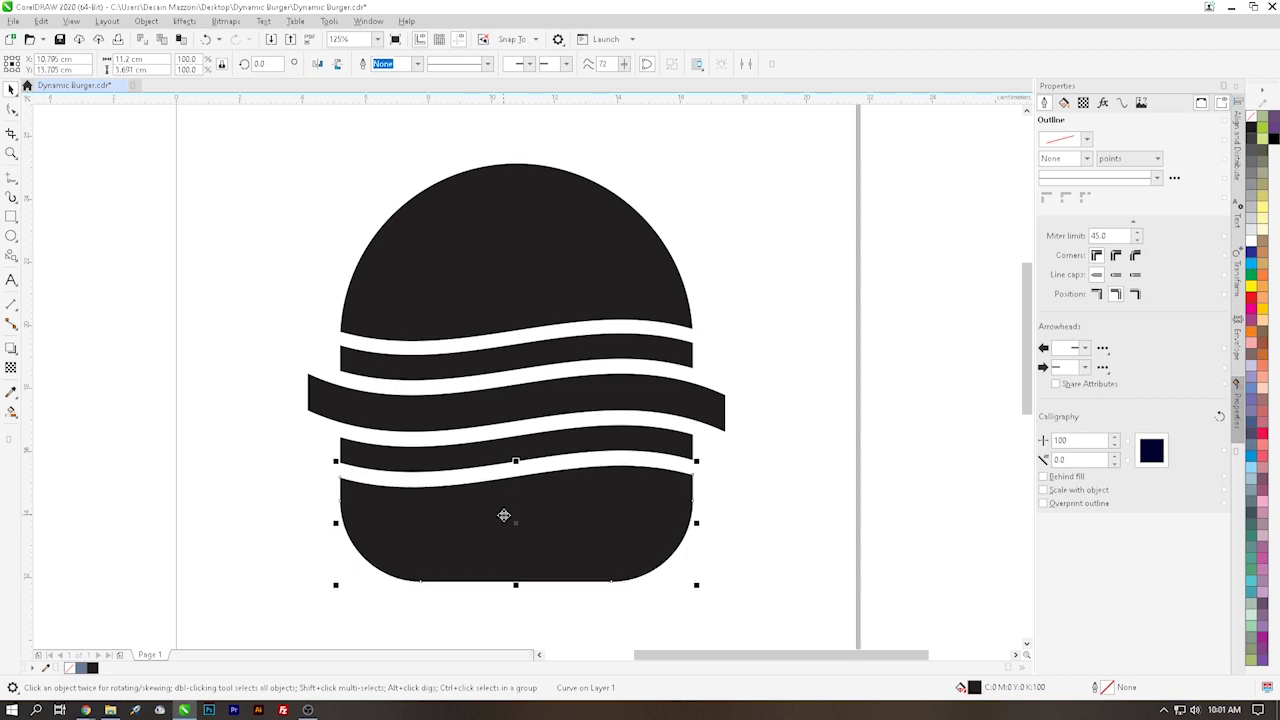
pyautogui.click(491, 285)
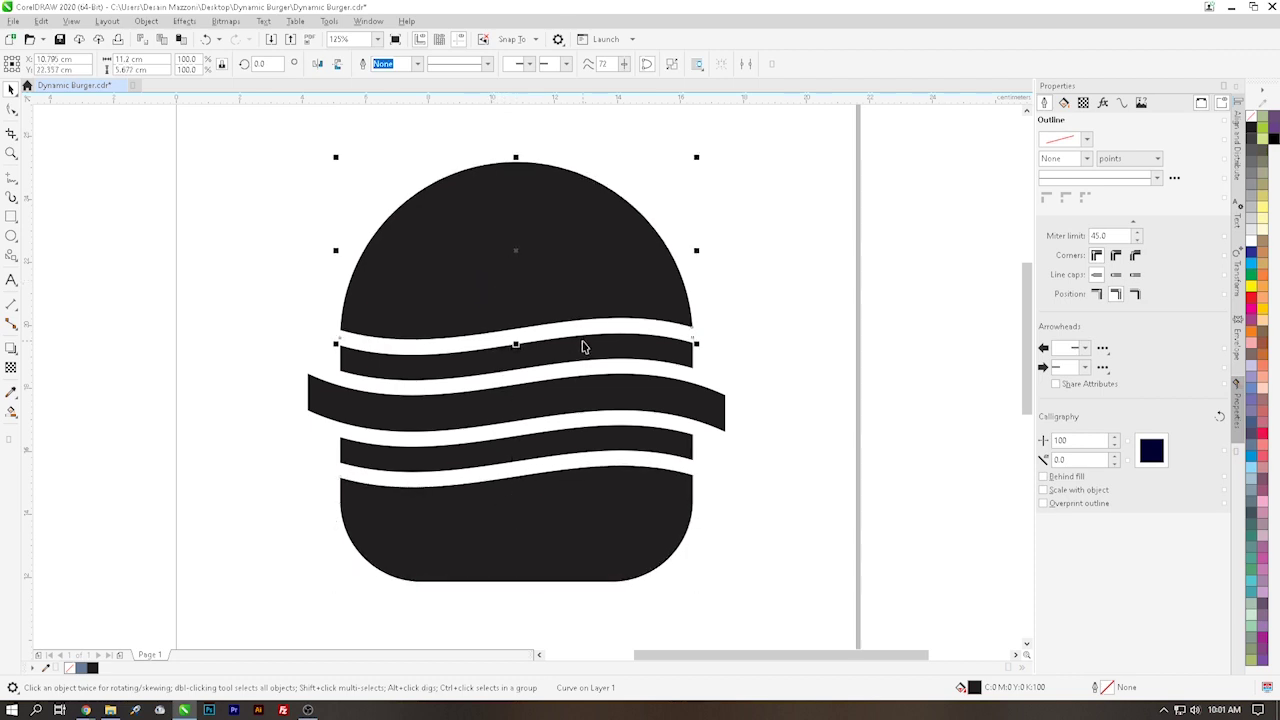
# Examine the burger's overall height and the spacing between its layers at several magnifications.
pyautogui.click(866, 351)
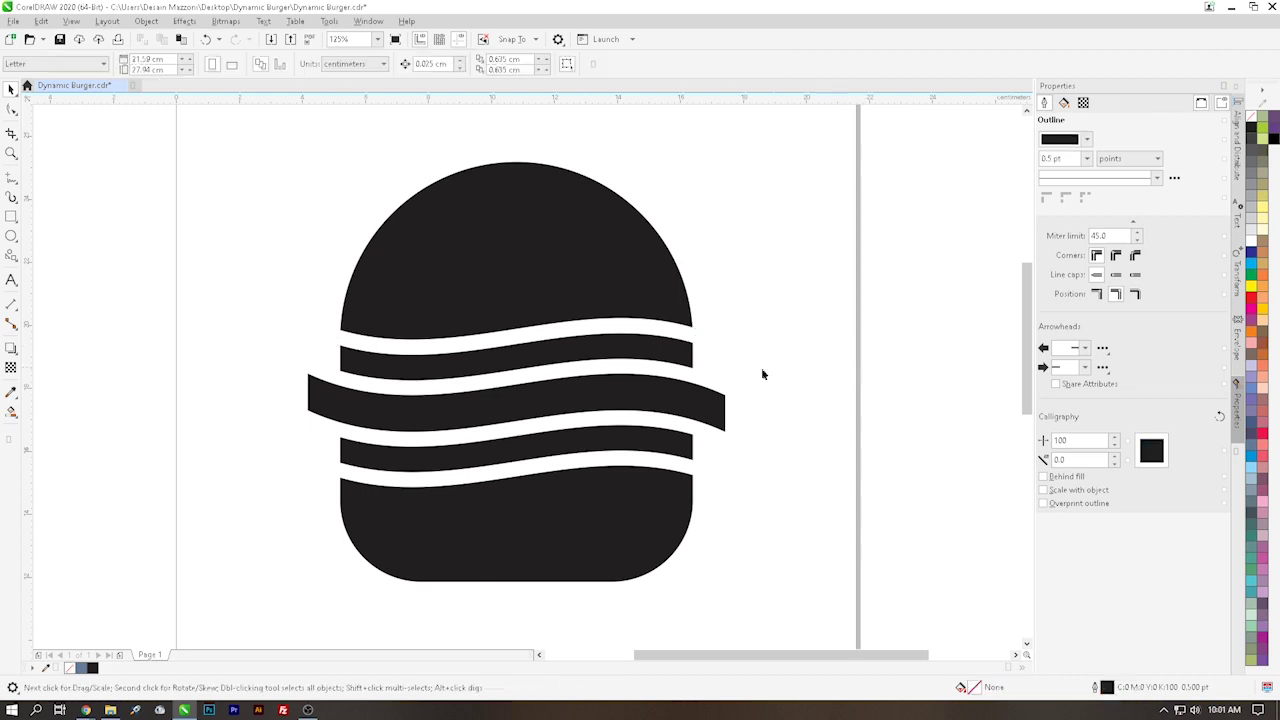
pyautogui.scroll(-4, 752, 372)
pyautogui.scroll(2, 745, 374)
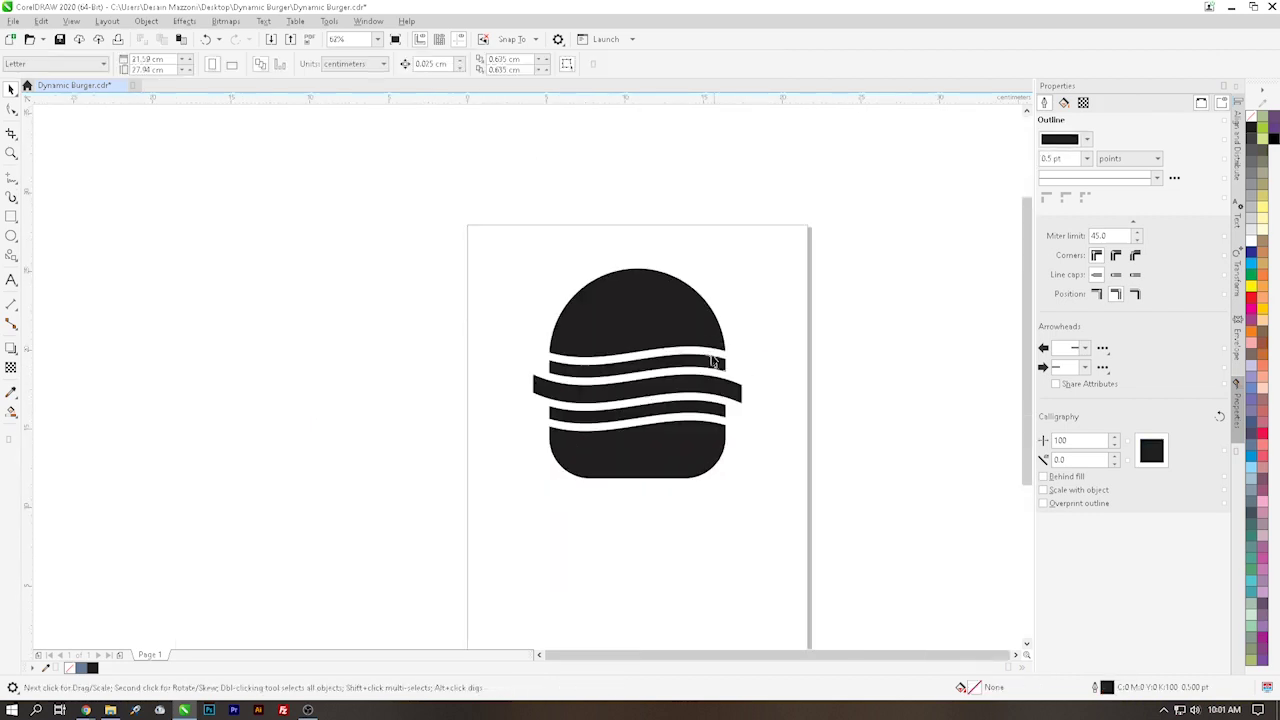
pyautogui.scroll(2, 688, 323)
pyautogui.scroll(-2, 688, 323)
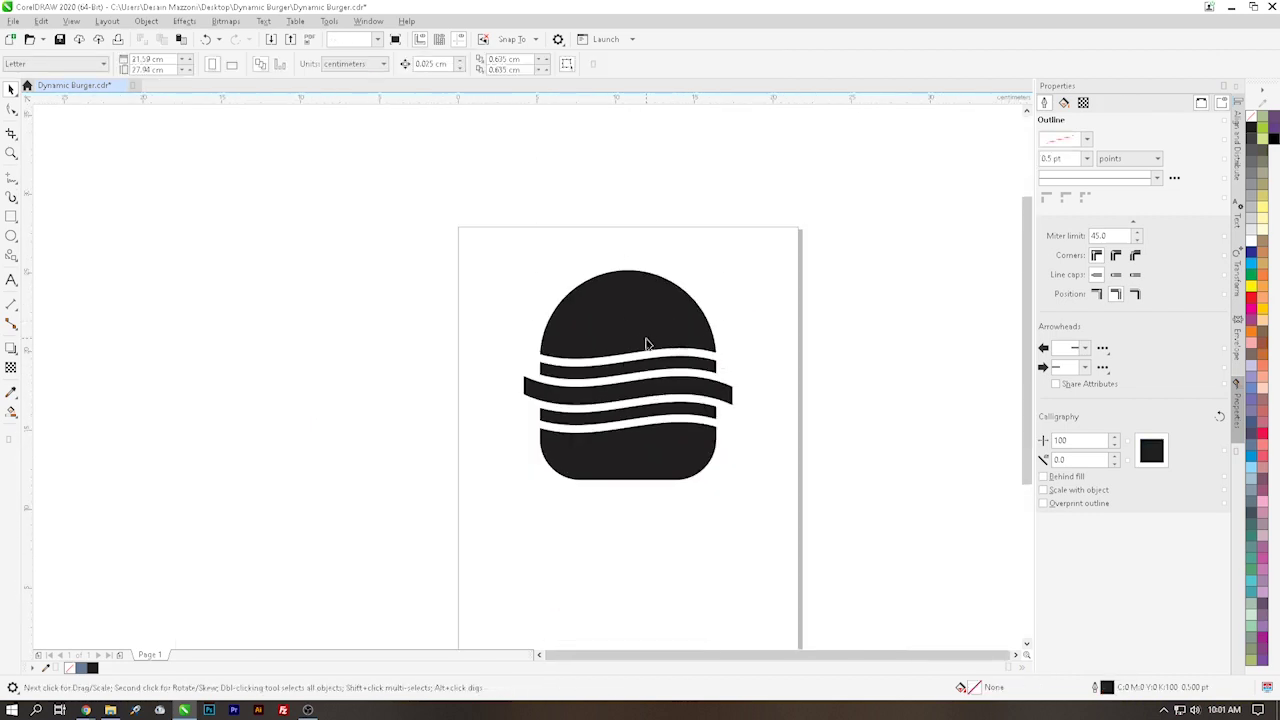
pyautogui.click(649, 342)
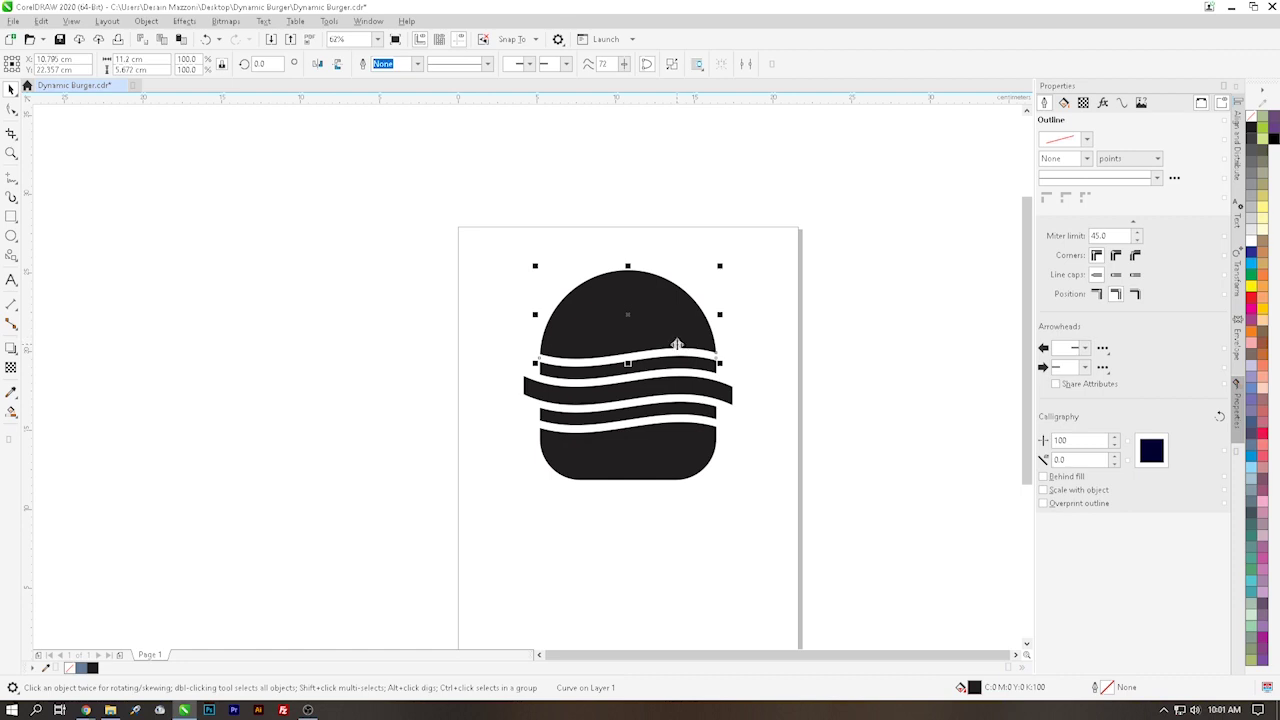
pyautogui.scroll(2, 680, 368)
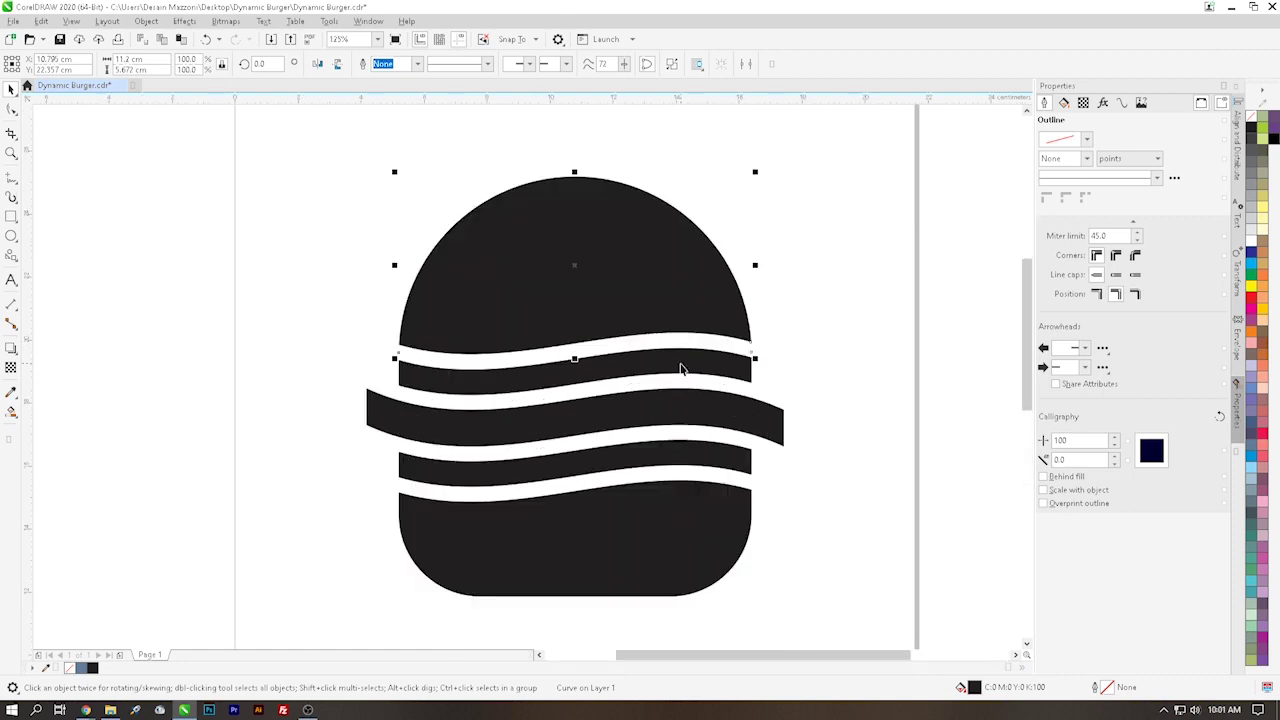
pyautogui.scroll(-2, 751, 405)
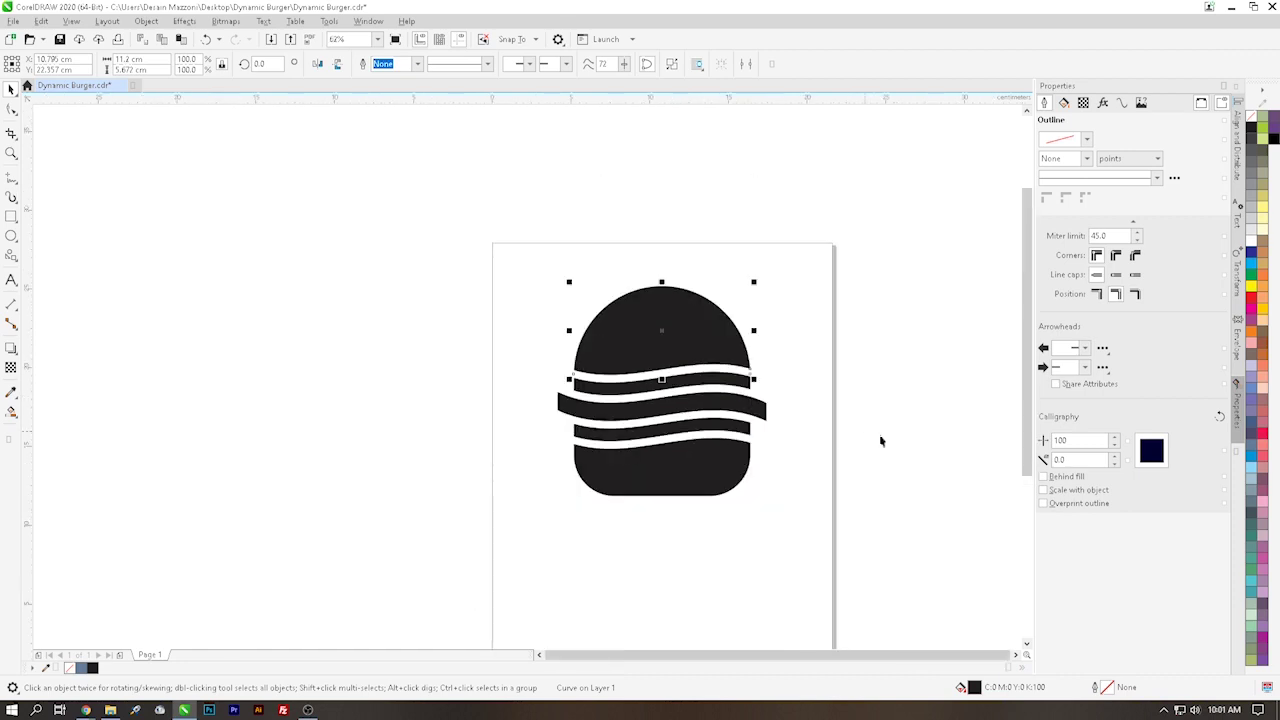
# Select all the burger shapes together and squash them vertically from the top to a height of about 12.4 cm.
pyautogui.click(854, 500)
pyautogui.moveTo(869, 534); pyautogui.dragTo(460, 232)
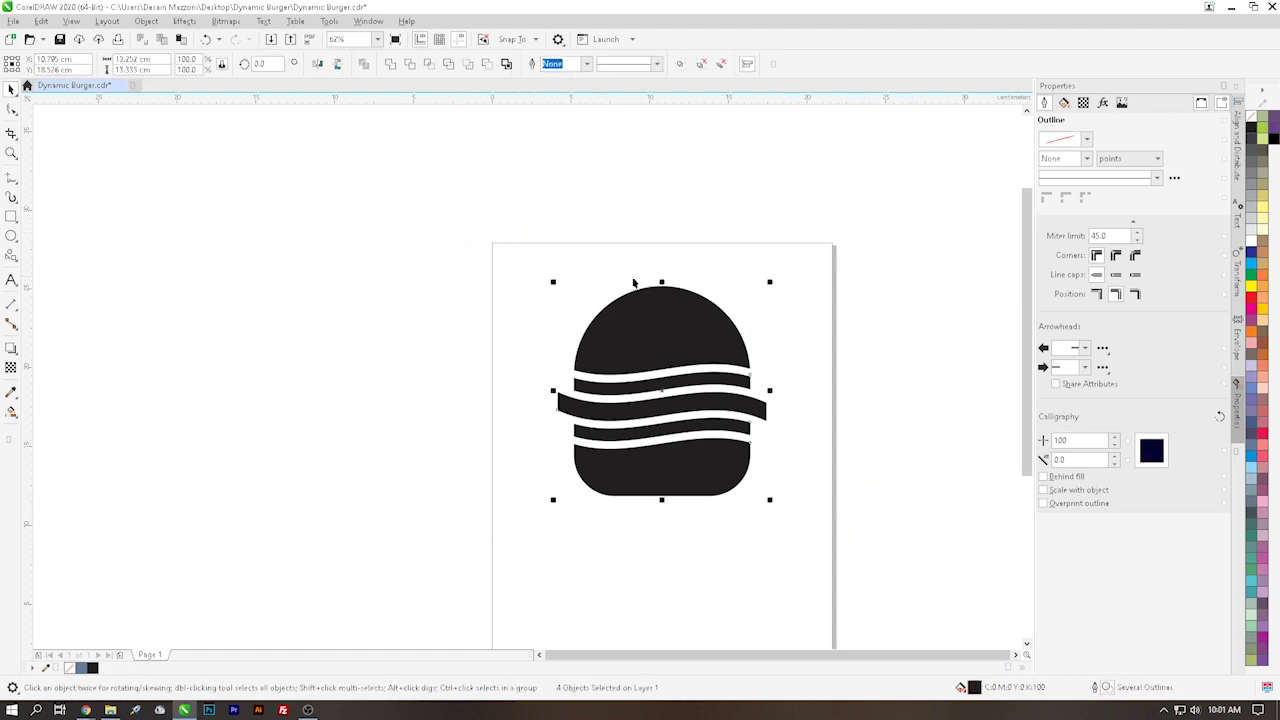
pyautogui.moveTo(661, 282); pyautogui.dragTo(661, 296)
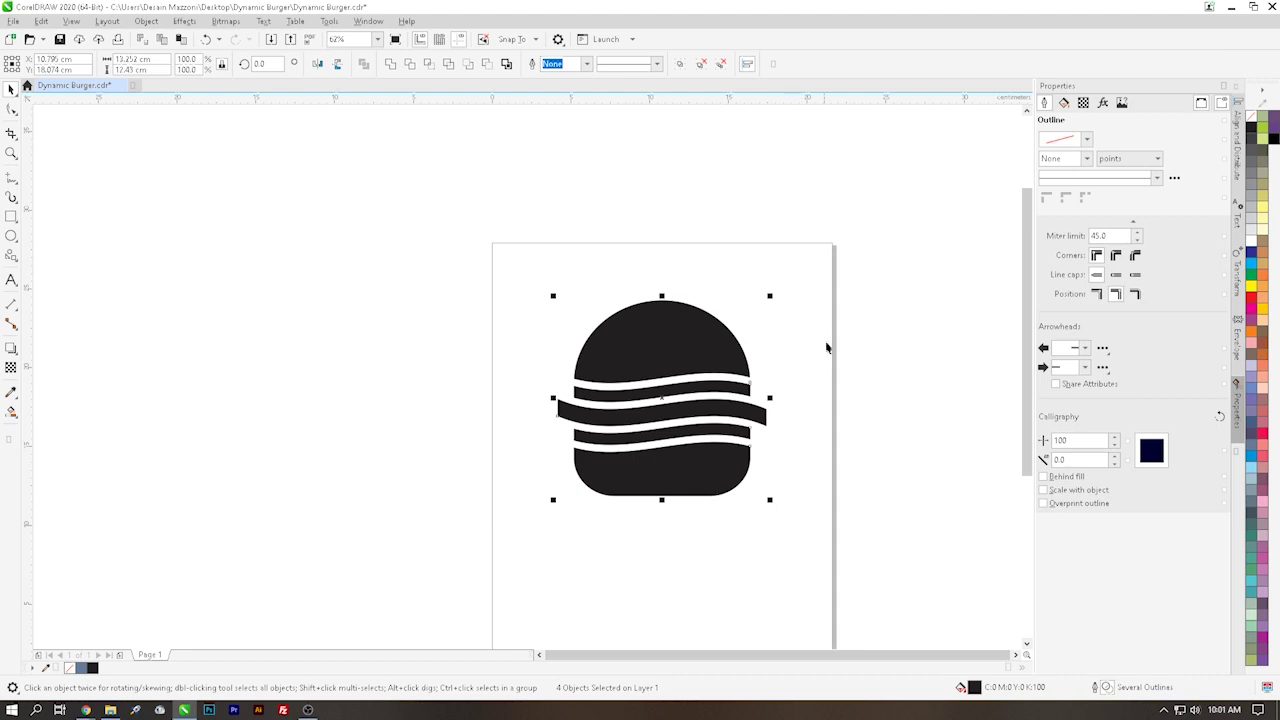
pyautogui.click(879, 355)
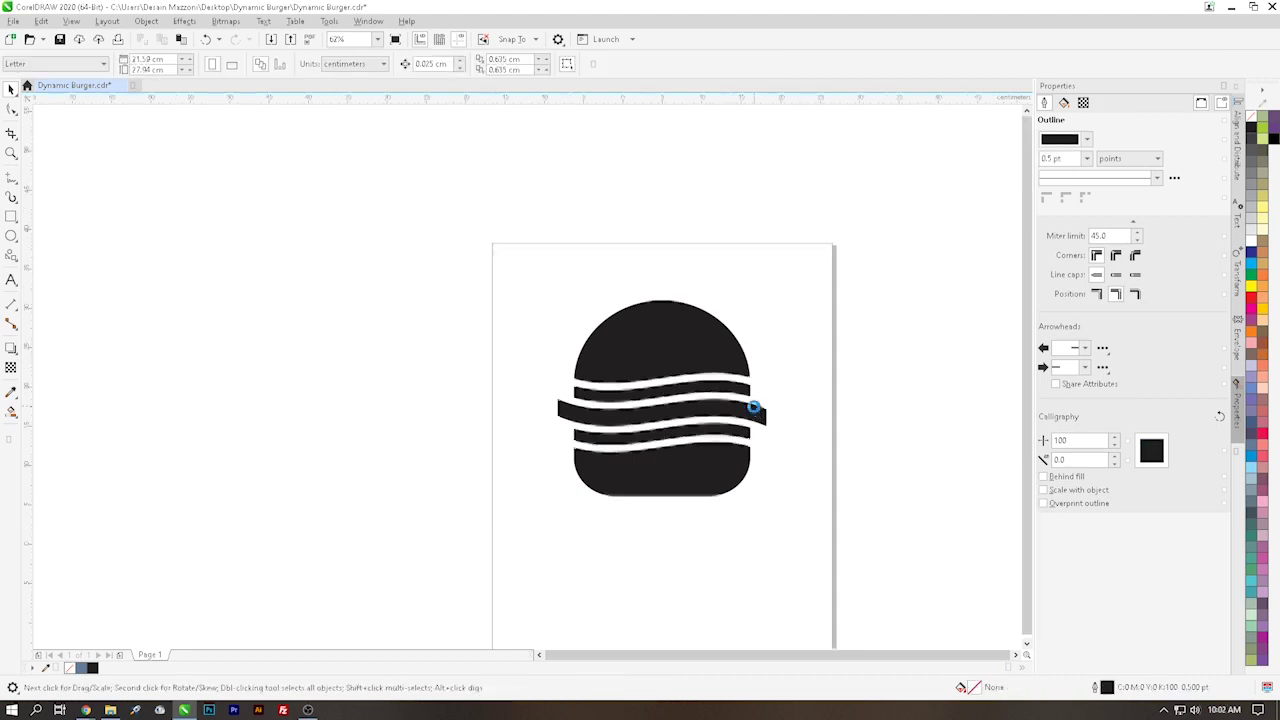
pyautogui.scroll(-1, 757, 414)
pyautogui.scroll(1, 786, 451)
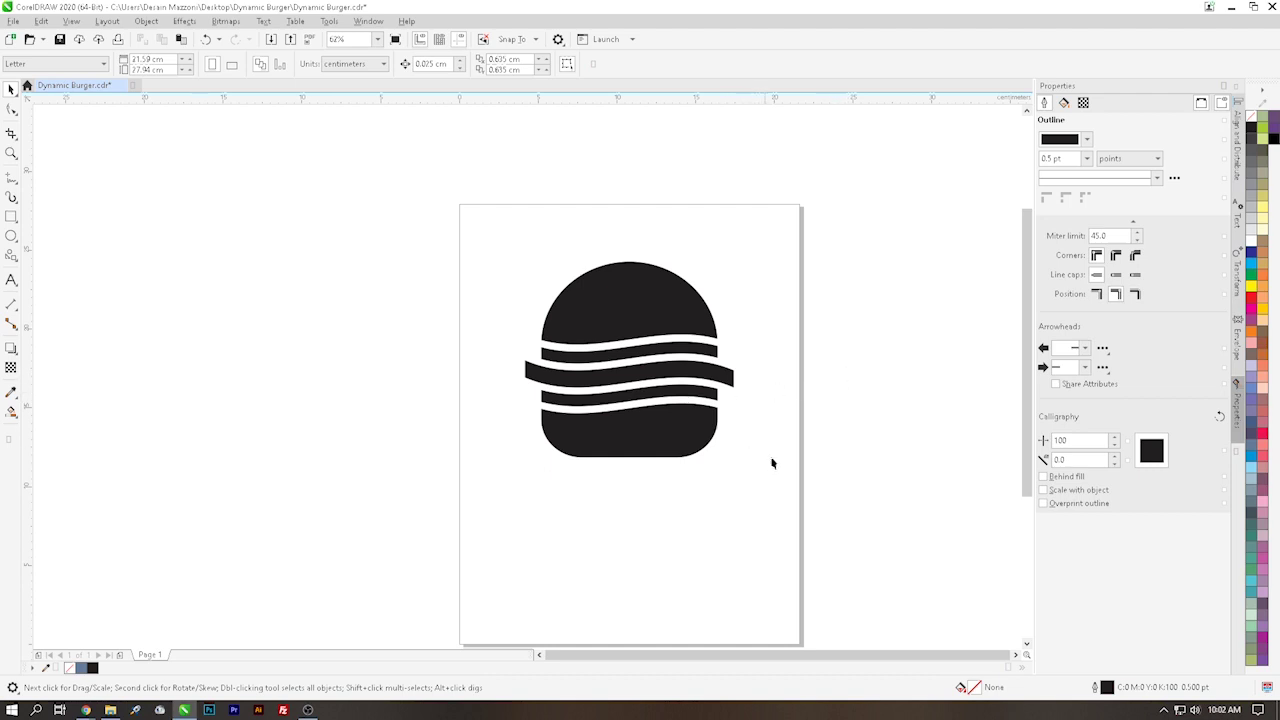
# Add the artistic text DYNAMIC in the Righteous font at 60 pt just below the burger.
pyautogui.click(11, 280)
pyautogui.click(516, 486)
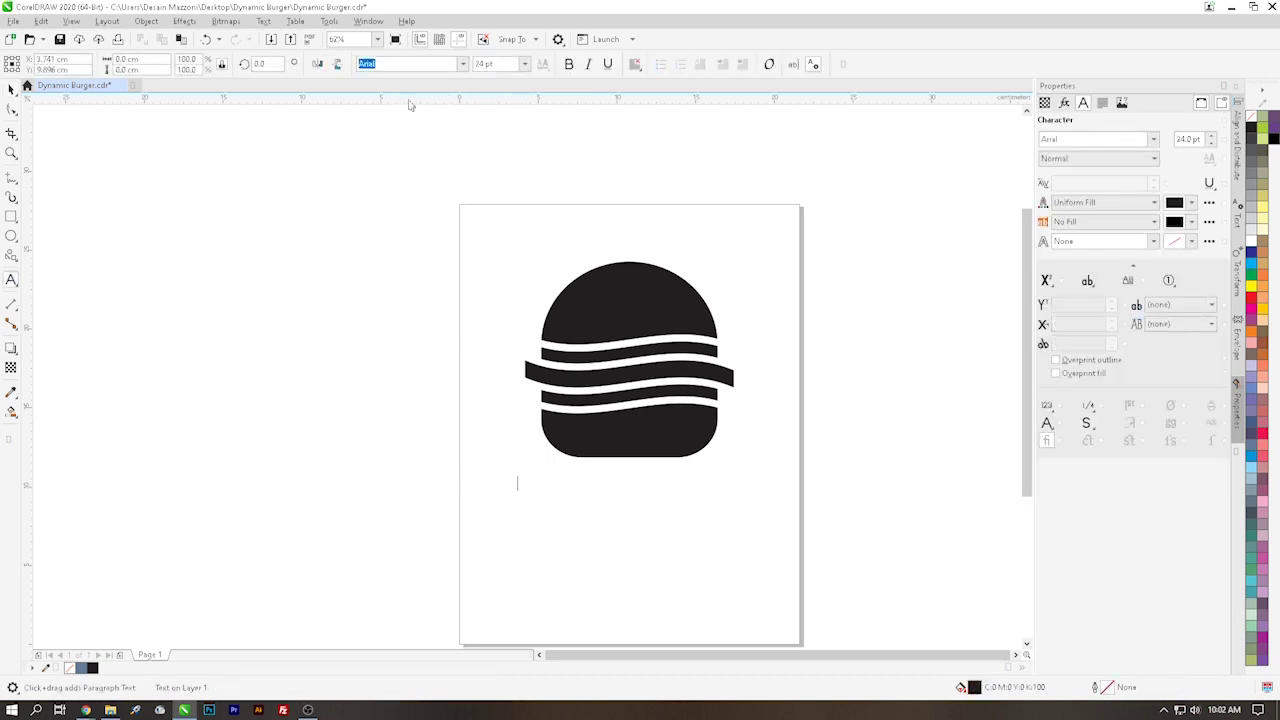
pyautogui.moveTo(476, 63); pyautogui.dragTo(496, 64)
pyautogui.write('60')
pyautogui.press('Return')
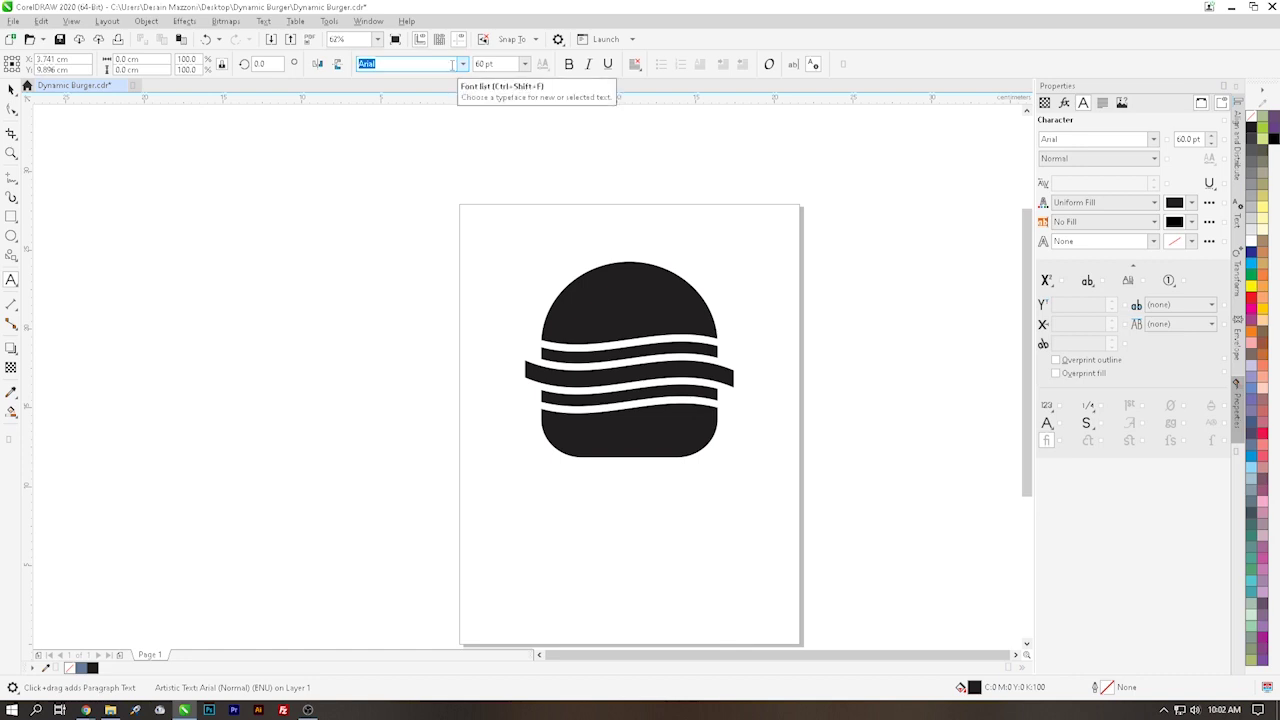
pyautogui.write('Righteous')
pyautogui.press('Return')
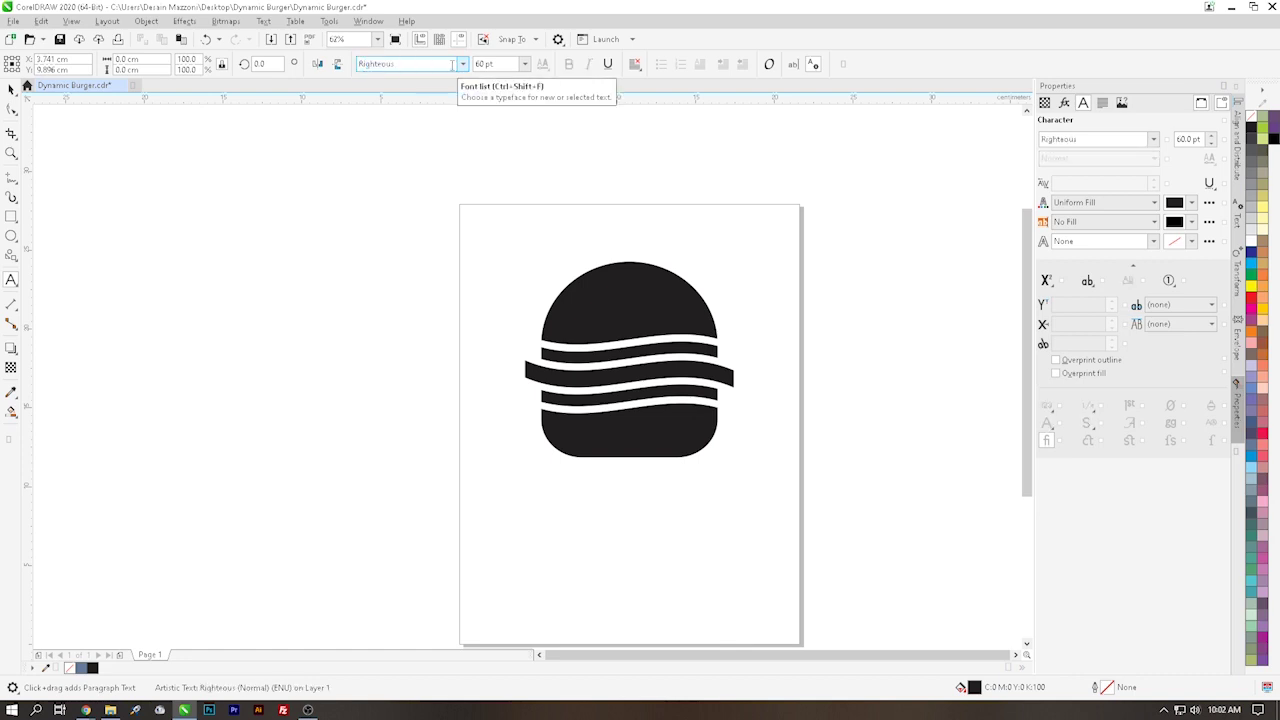
pyautogui.write('DYNAMIC')
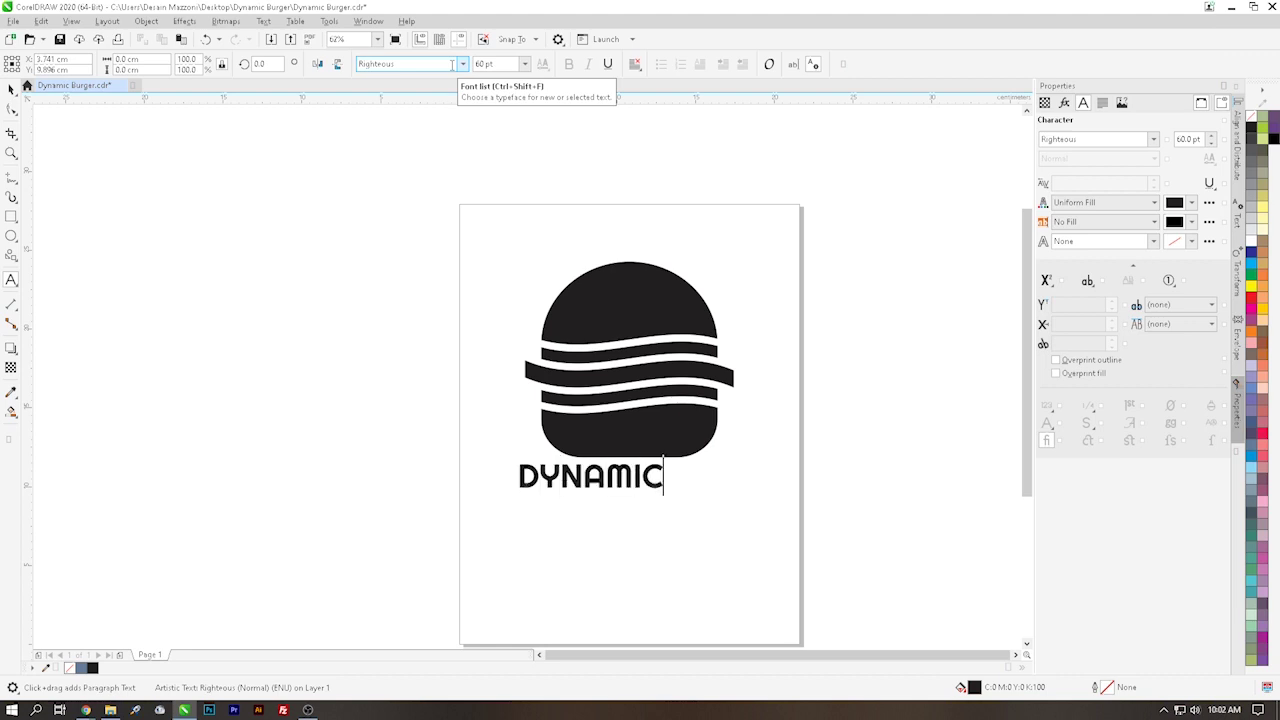
pyautogui.click(11, 88)
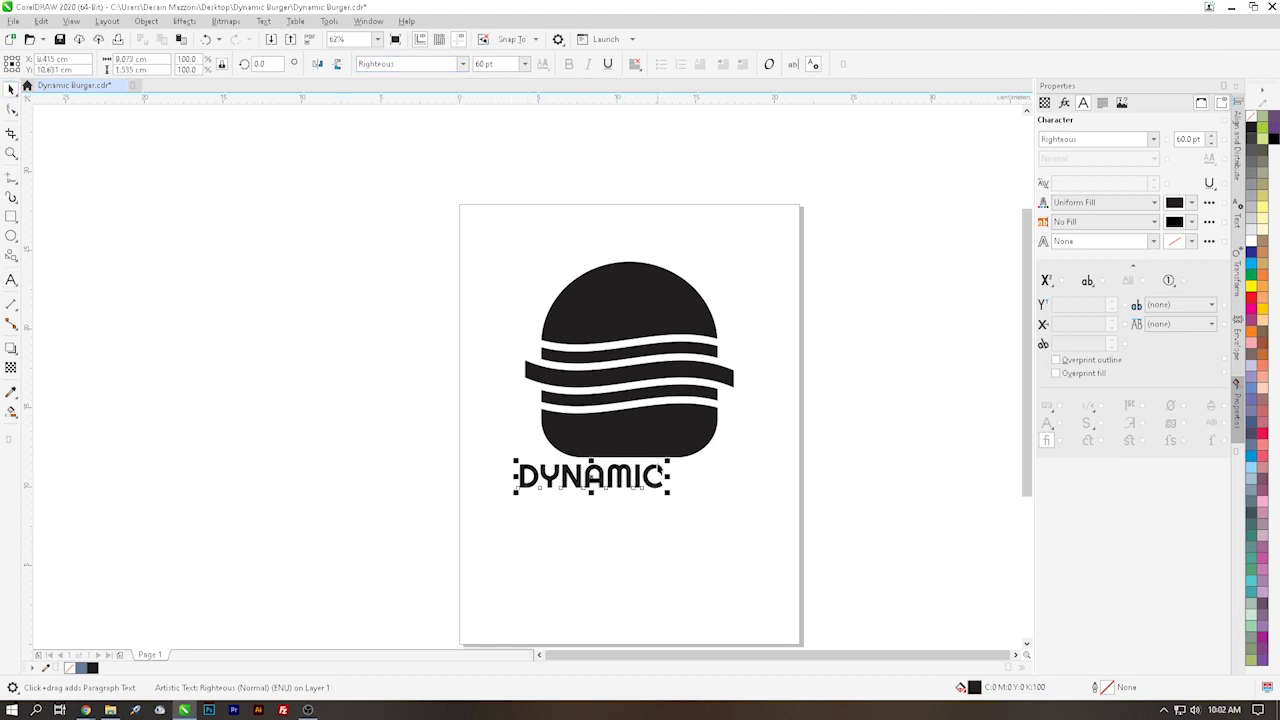
# Enlarge DYNAMIC proportionally to about 126 pt, leave a small gap below the burger and centre it horizontally under the lower bun.
pyautogui.moveTo(668, 492); pyautogui.dragTo(773, 556)
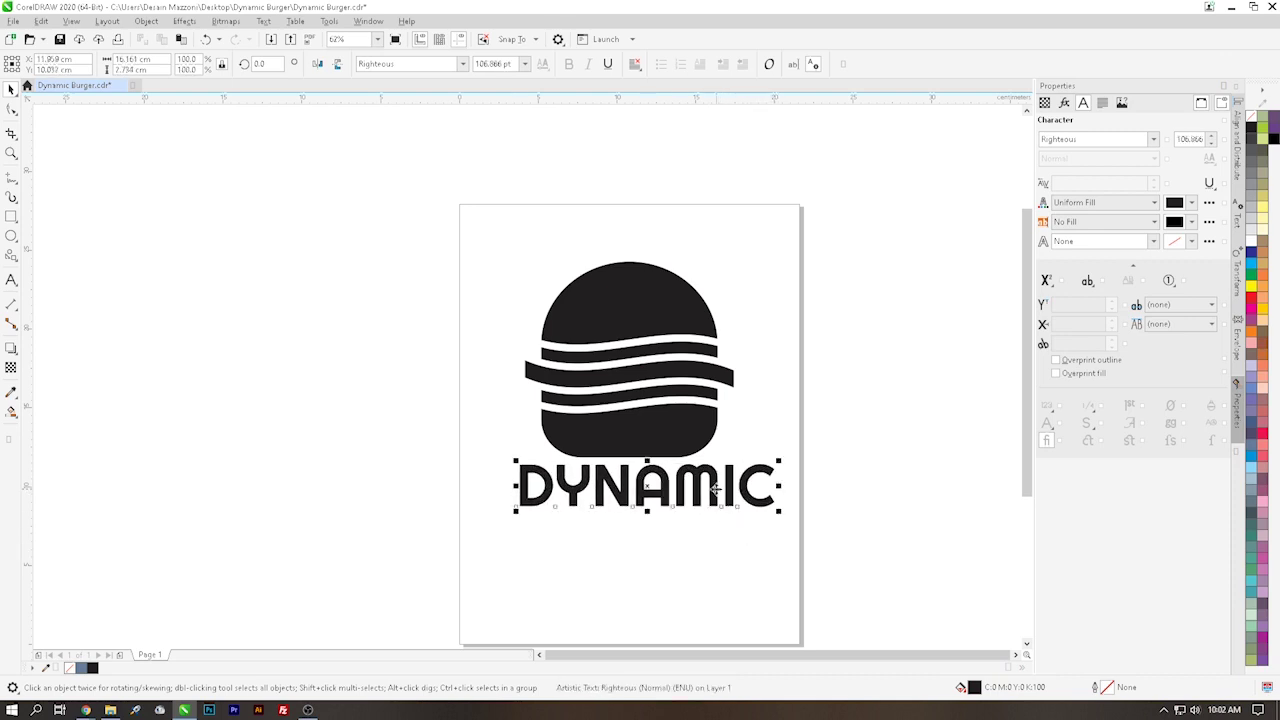
pyautogui.moveTo(705, 497); pyautogui.dragTo(679, 499)
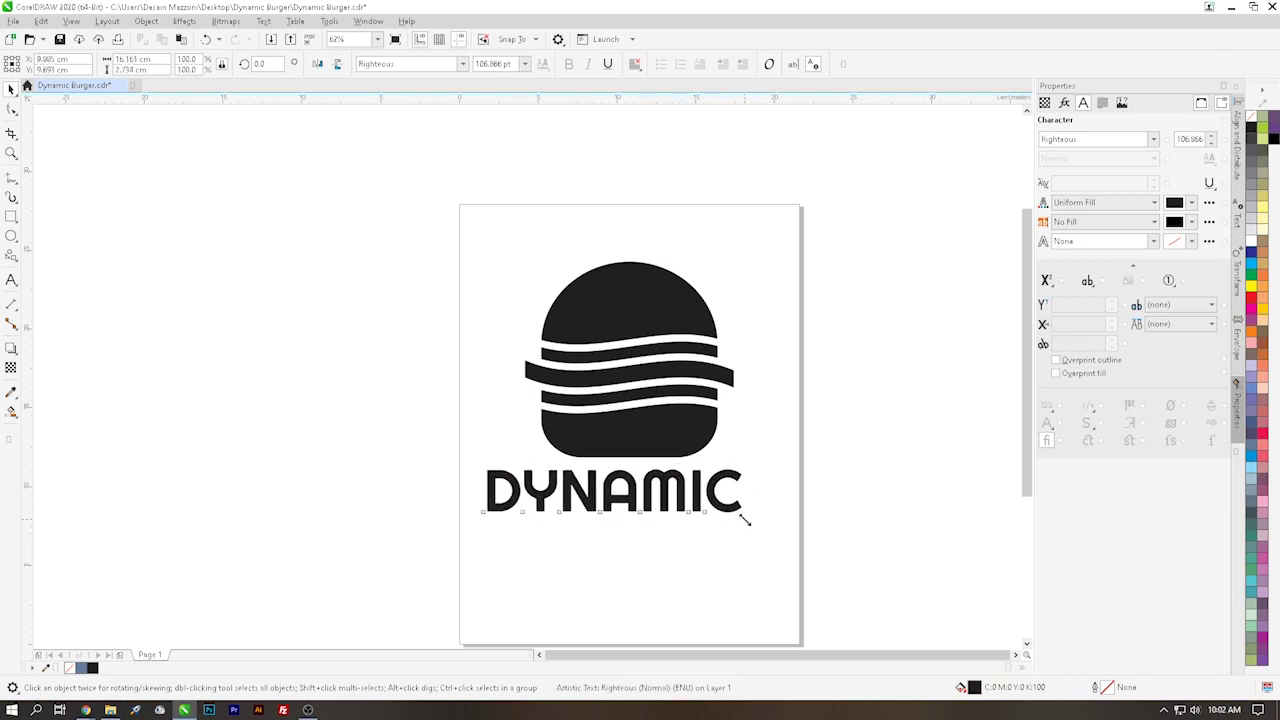
pyautogui.moveTo(748, 520); pyautogui.dragTo(791, 545)
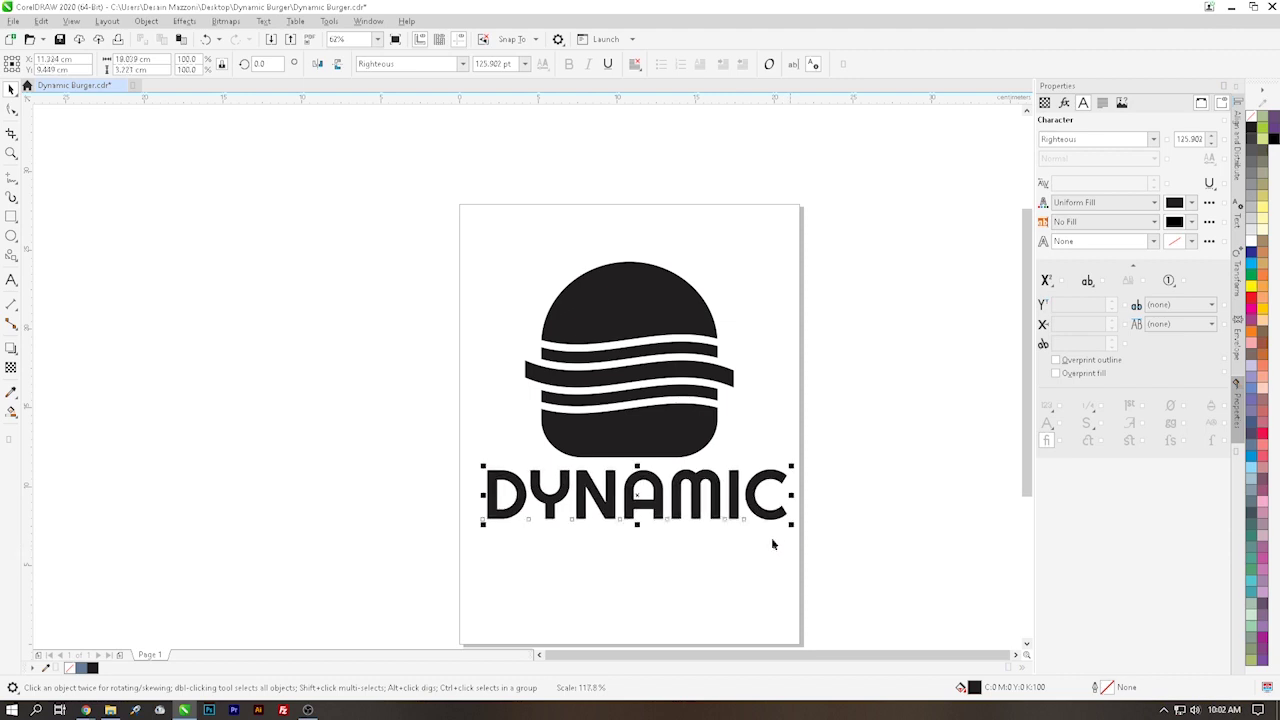
pyautogui.moveTo(697, 491); pyautogui.dragTo(697, 508)
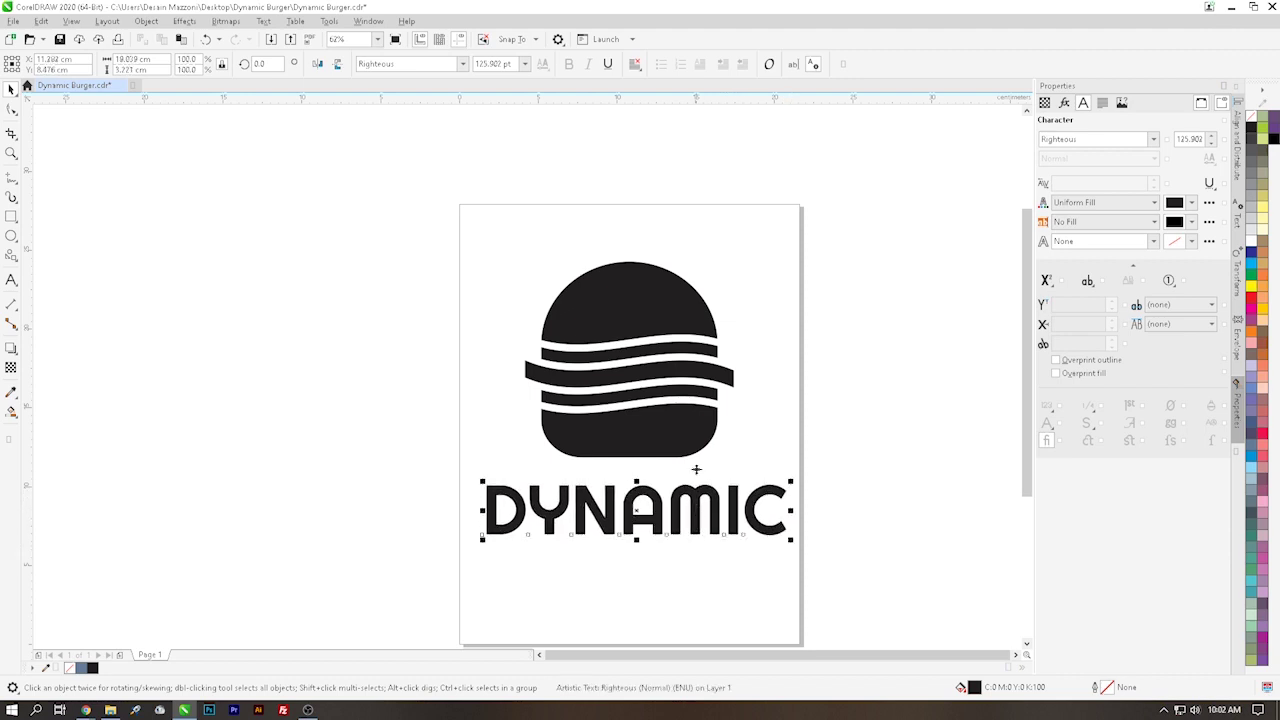
pyautogui.keyDown('shift'); pyautogui.click(686, 437); pyautogui.keyUp('shift')
pyautogui.press('c')
pyautogui.click(866, 466)
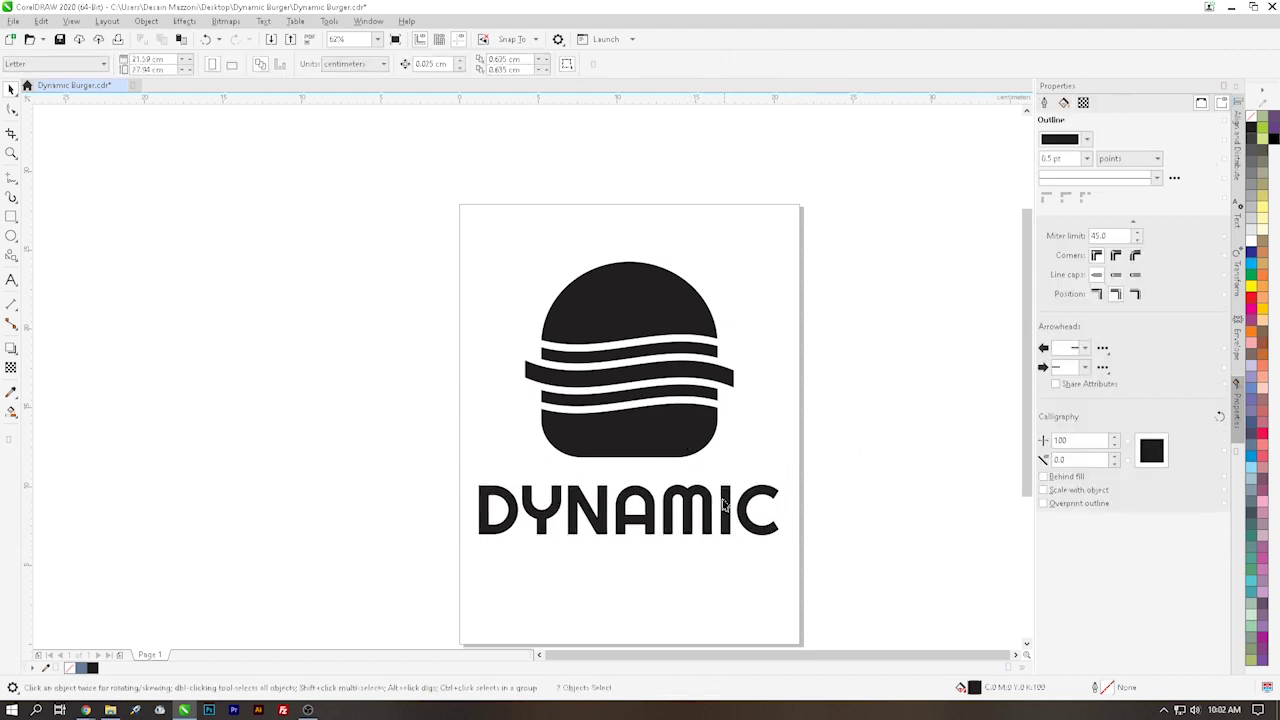
# Add BURGER as a second line to the DYNAMIC text.
pyautogui.click(688, 492)
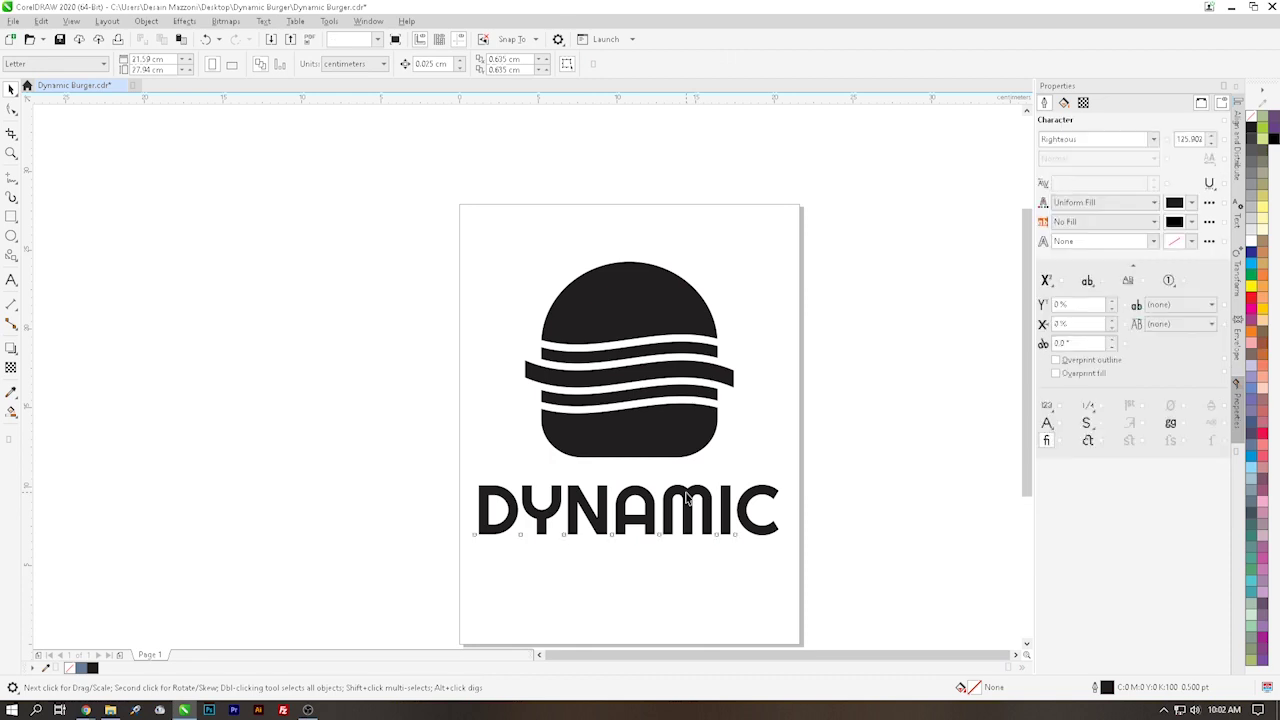
pyautogui.doubleClick(742, 498)
pyautogui.press('End')
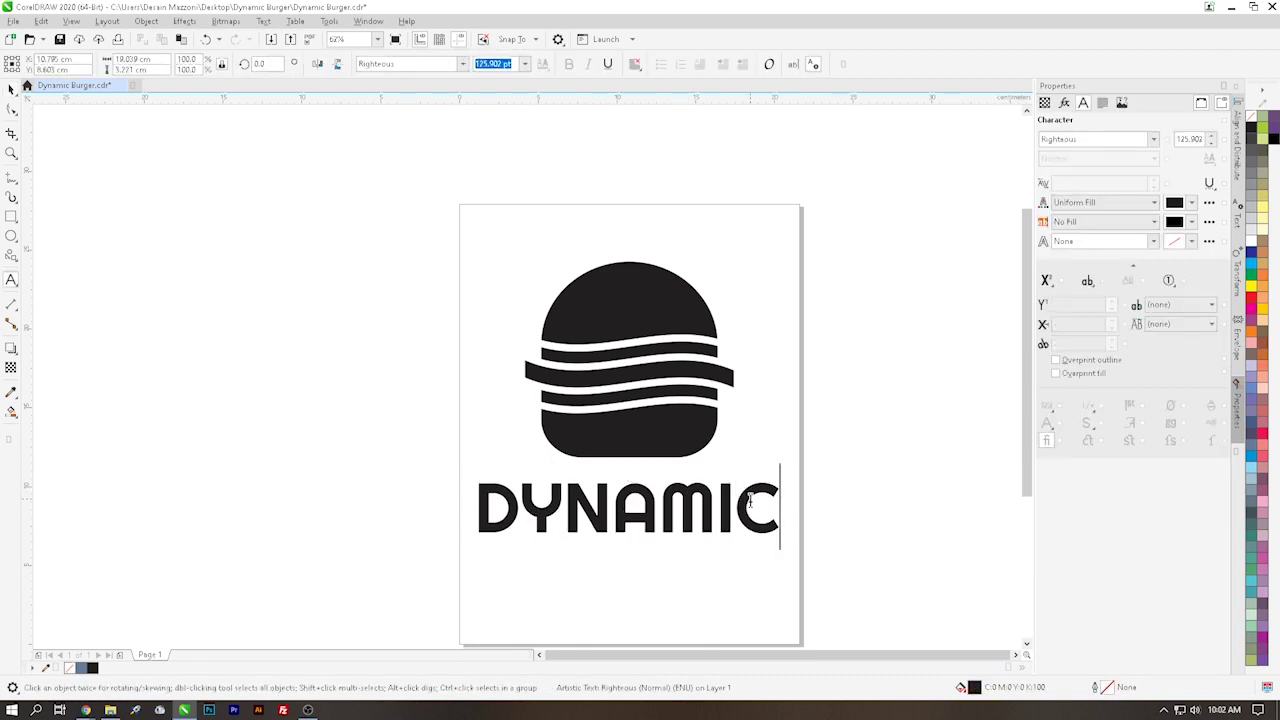
pyautogui.press('Return')
pyautogui.write('BURGER')
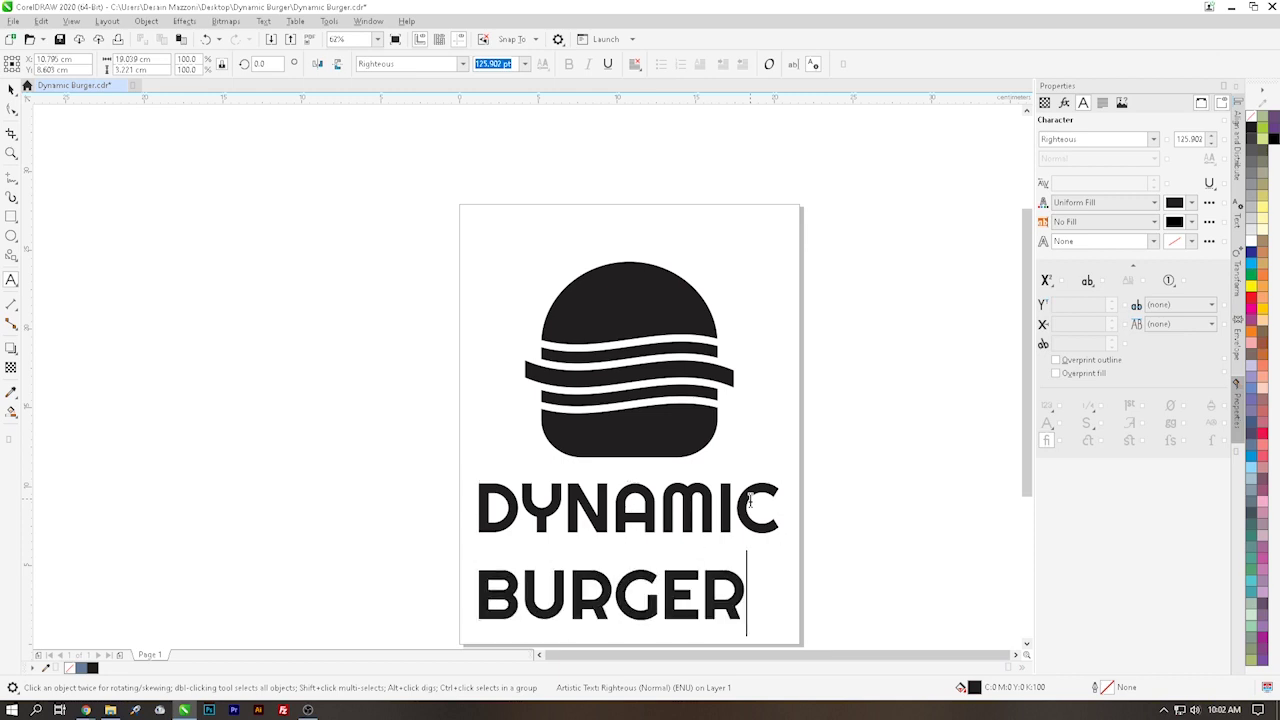
# Set only the word BURGER in the Montserrat font at 90 pt.
pyautogui.keyDown('shift'); pyautogui.click(486, 598); pyautogui.keyUp('shift')
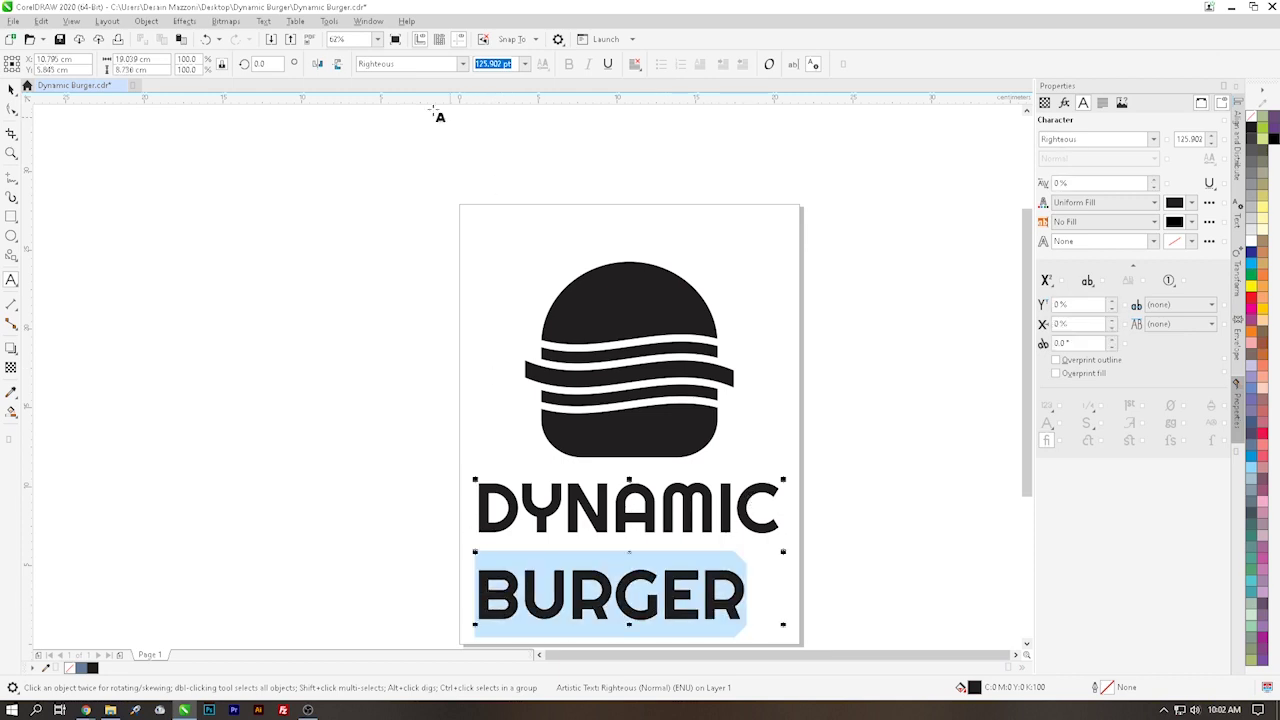
pyautogui.click(403, 63)
pyautogui.write('Montserrat')
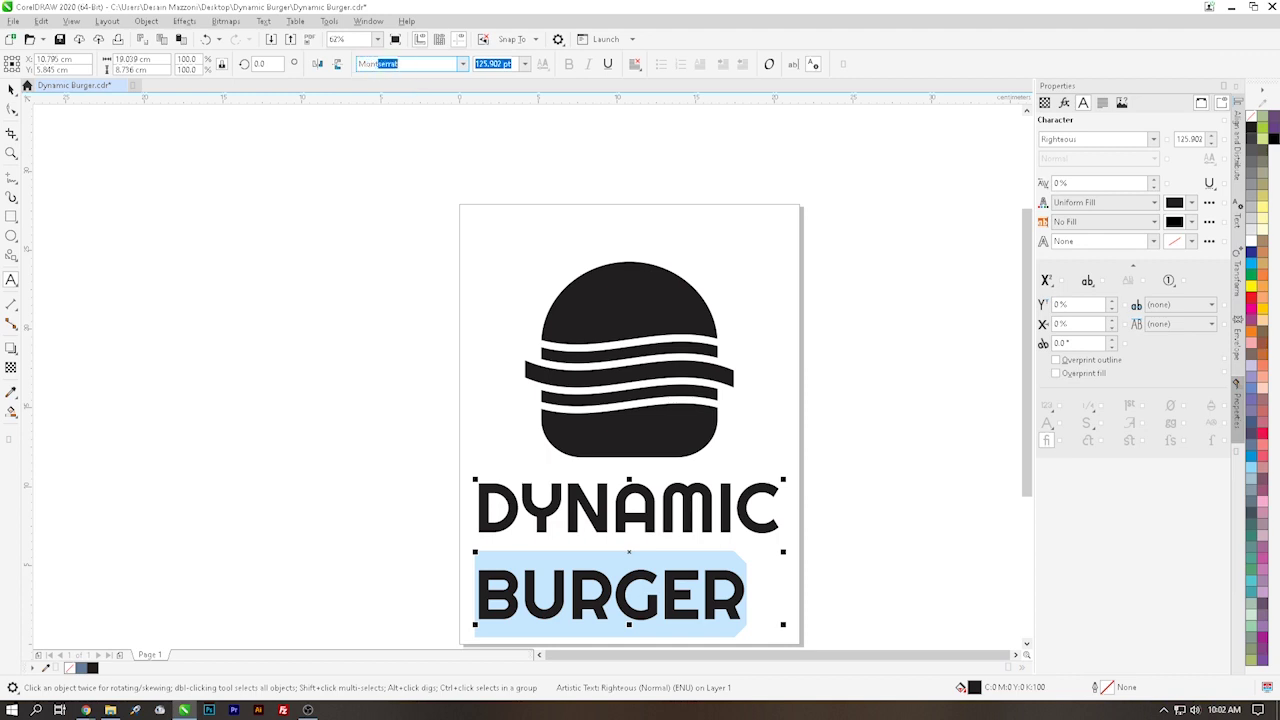
pyautogui.press('Return')
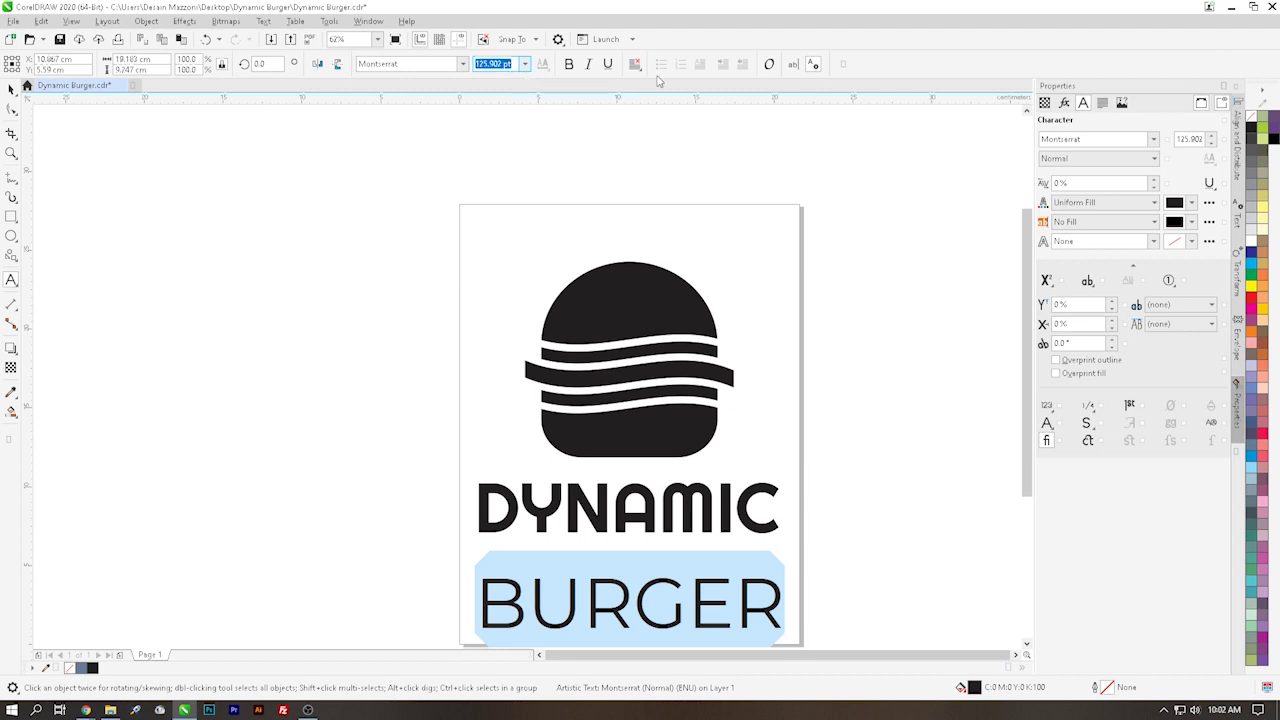
pyautogui.write('80')
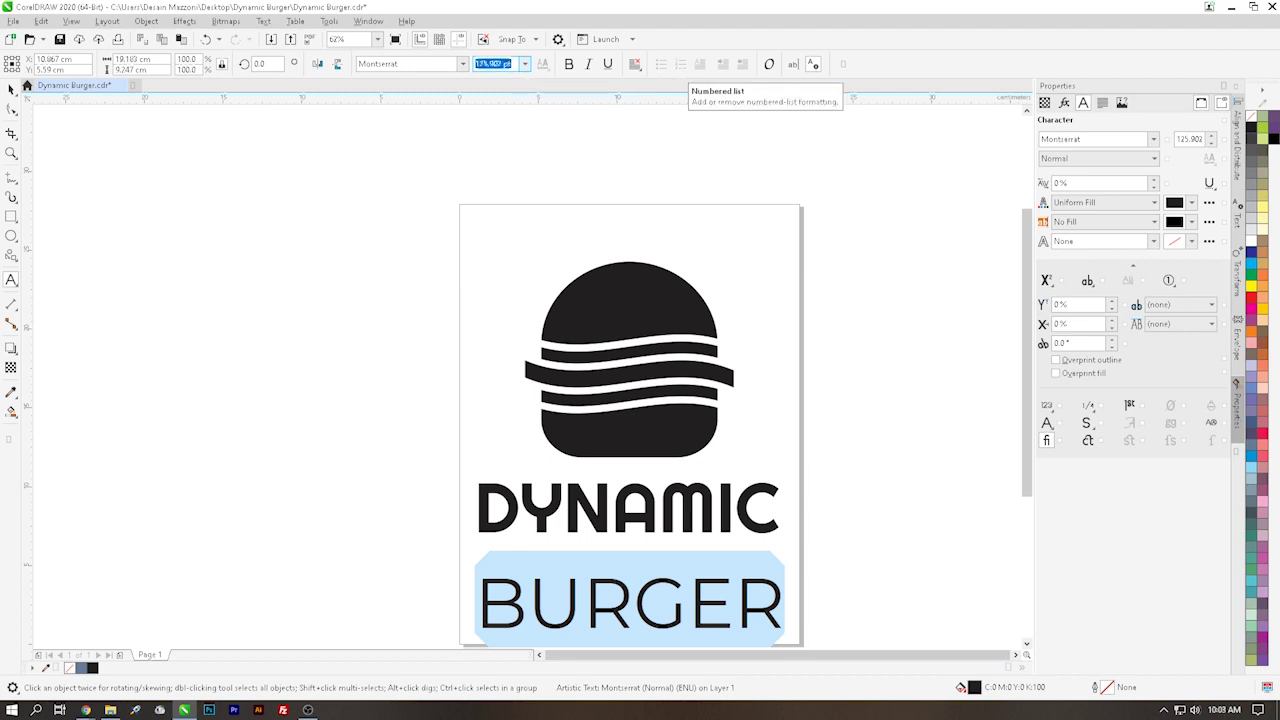
pyautogui.press('Return')
pyautogui.click(492, 64)
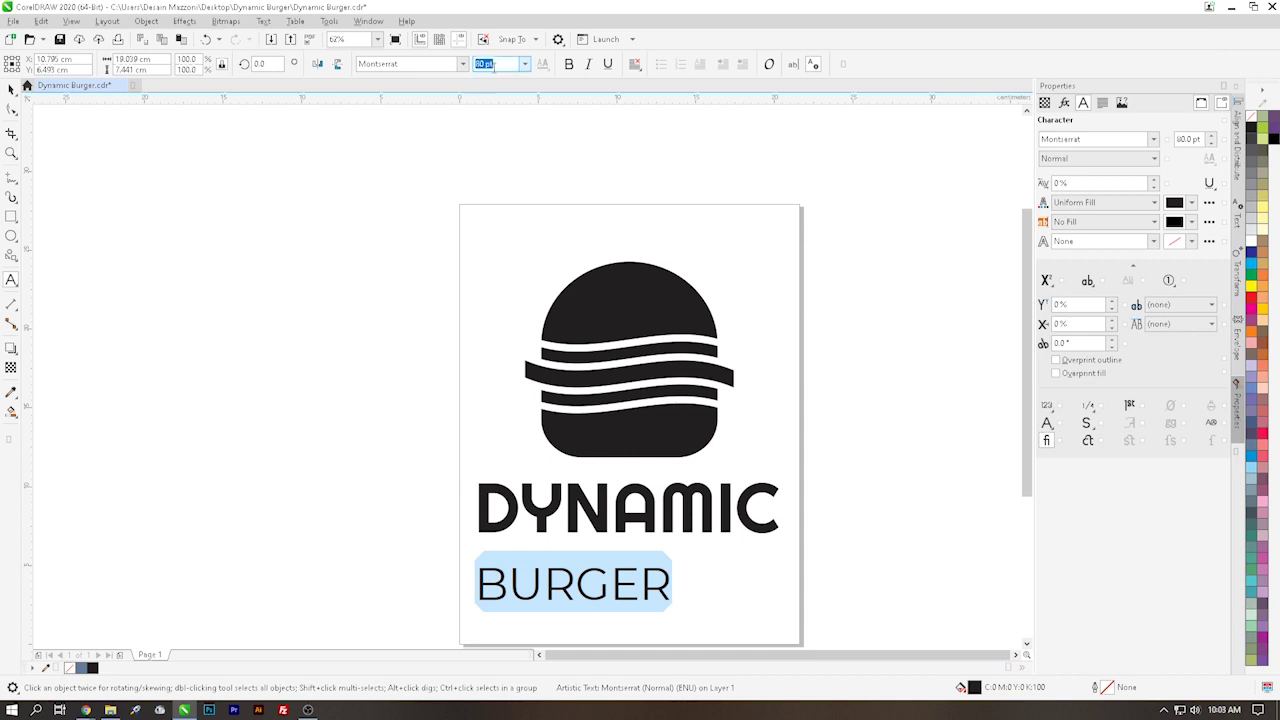
pyautogui.write('90')
pyautogui.press('Return')
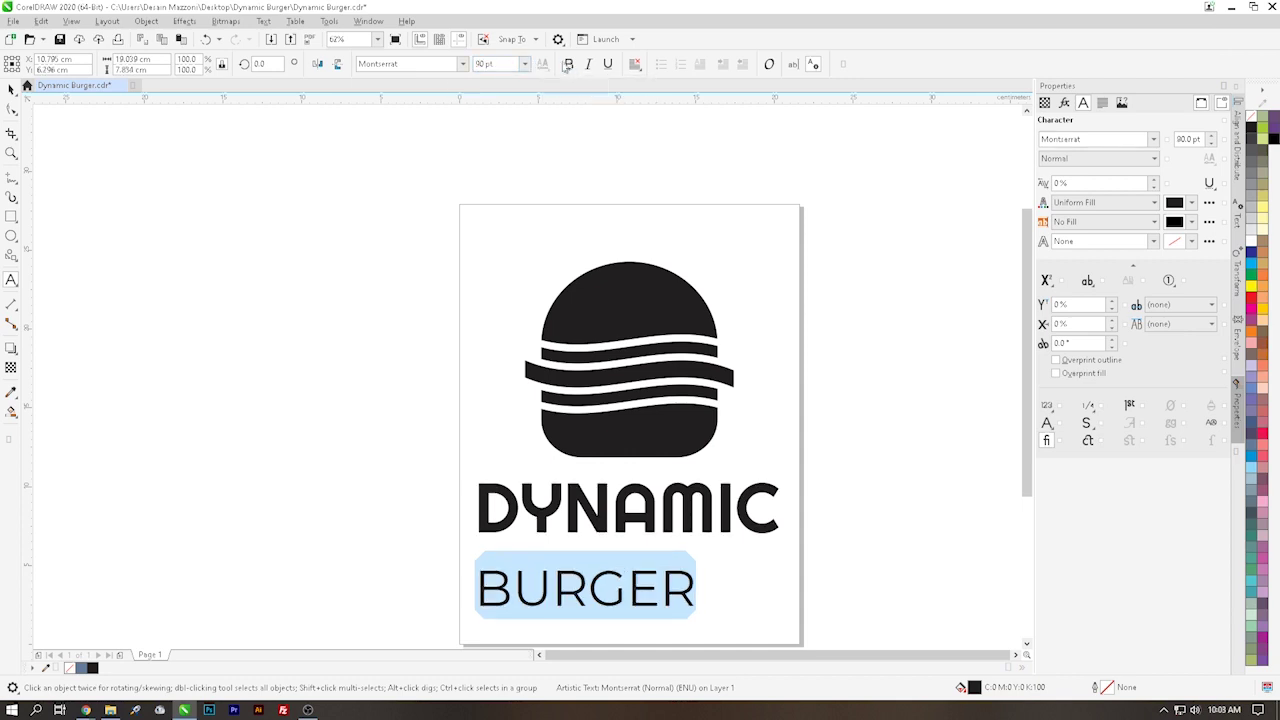
# Force-justify the text so BURGER spreads across the full width of DYNAMIC.
pyautogui.click(635, 64)
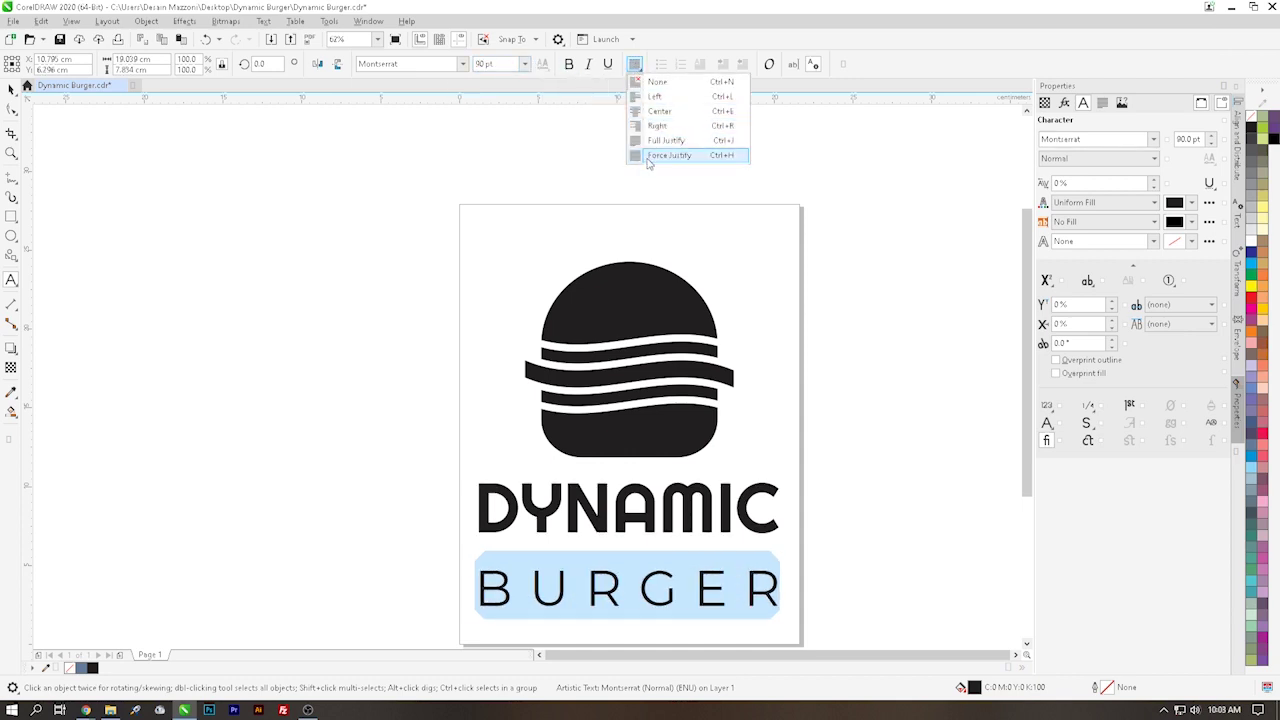
pyautogui.click(650, 156)
pyautogui.click(11, 89)
pyautogui.click(229, 226)
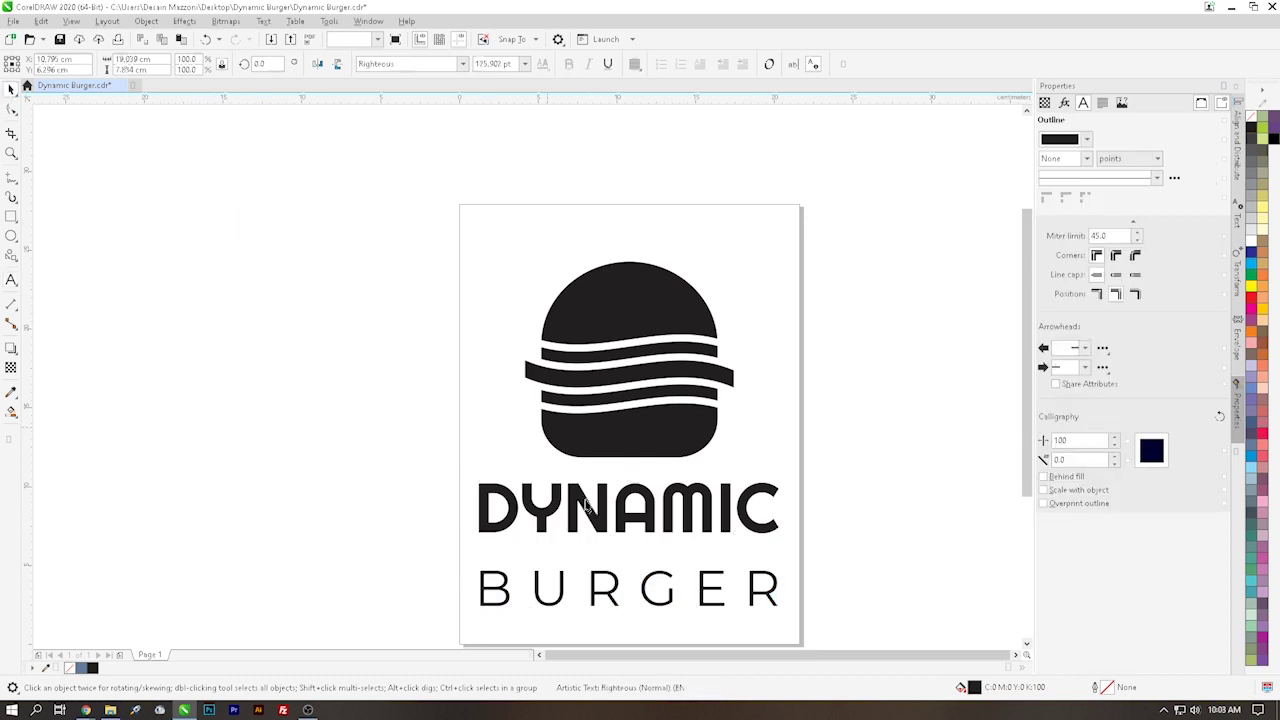
# Set the line spacing of the two-line text to 80% of character height.
pyautogui.click(600, 515)
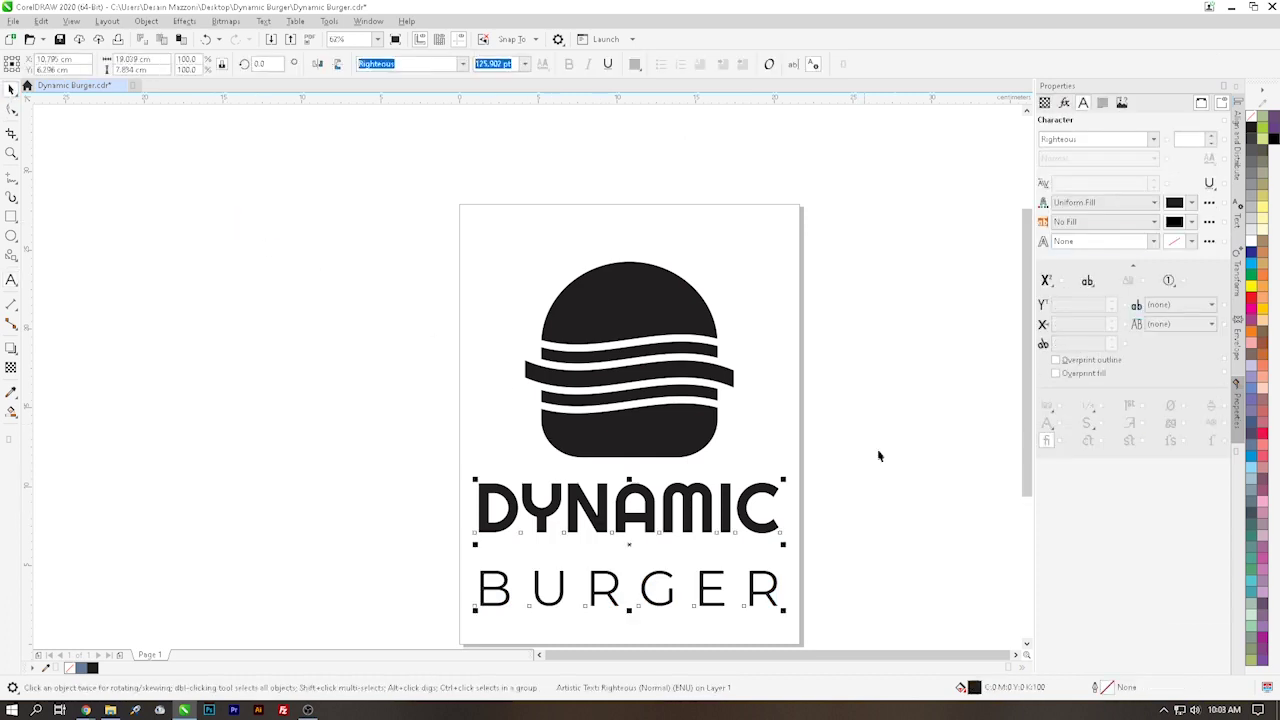
pyautogui.click(1100, 104)
pyautogui.click(1072, 163)
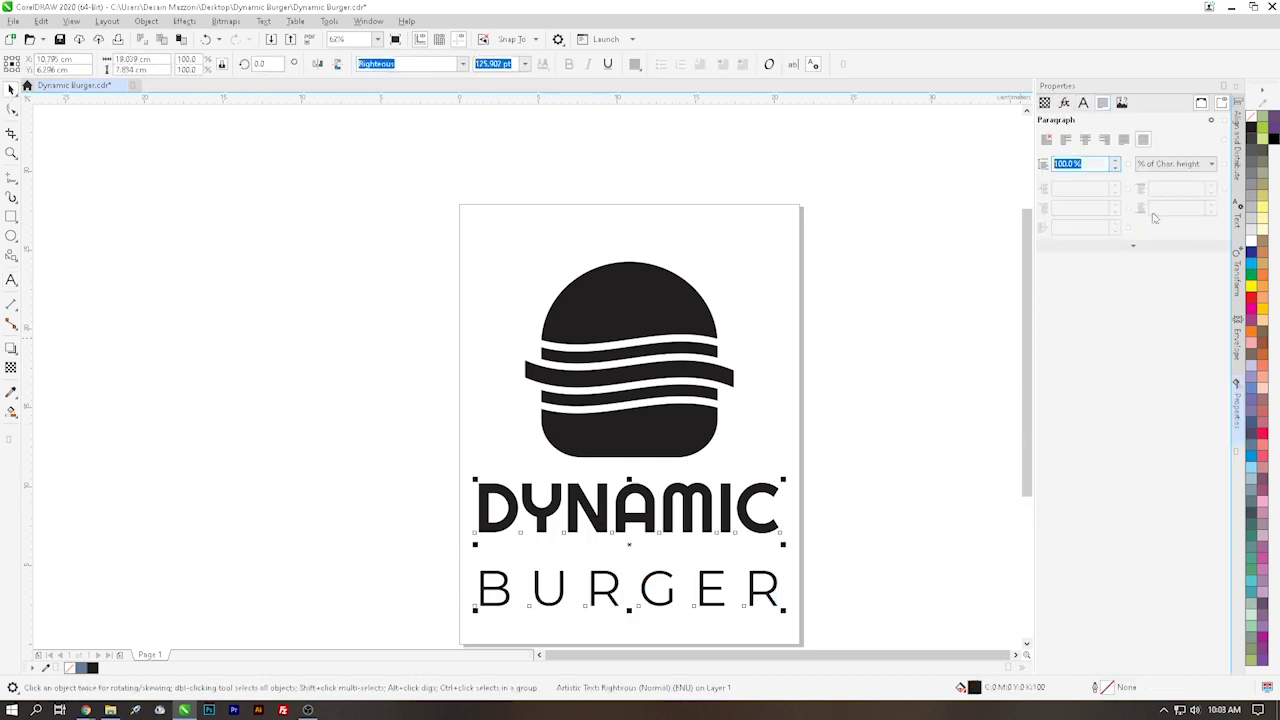
pyautogui.write('80')
pyautogui.press('Return')
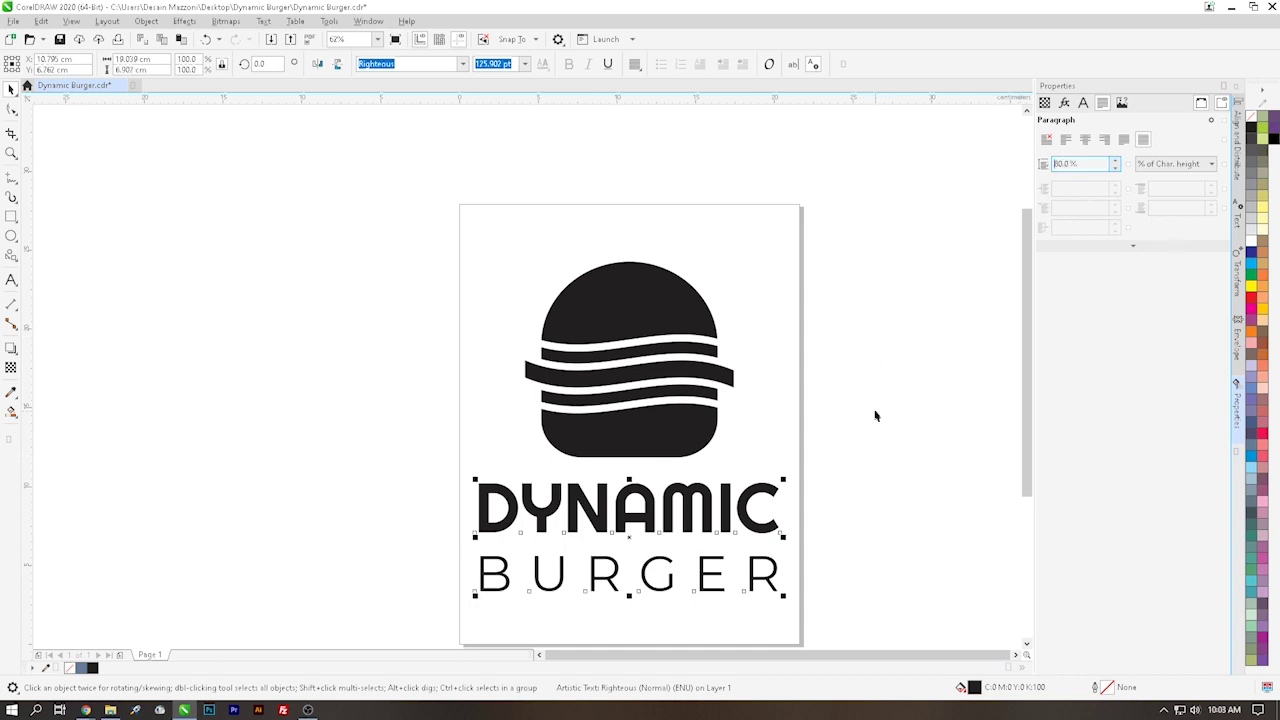
pyautogui.click(887, 455)
pyautogui.scroll(-1, 700, 540)
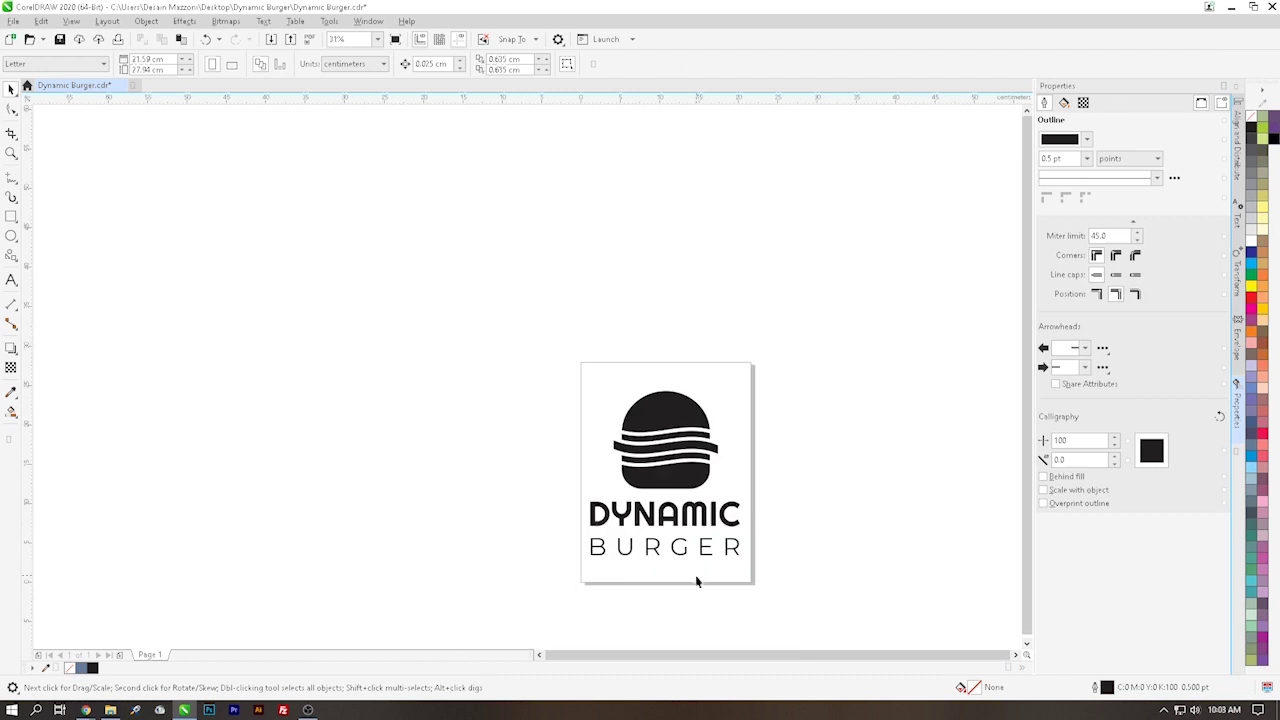
pyautogui.scroll(1, 697, 580)
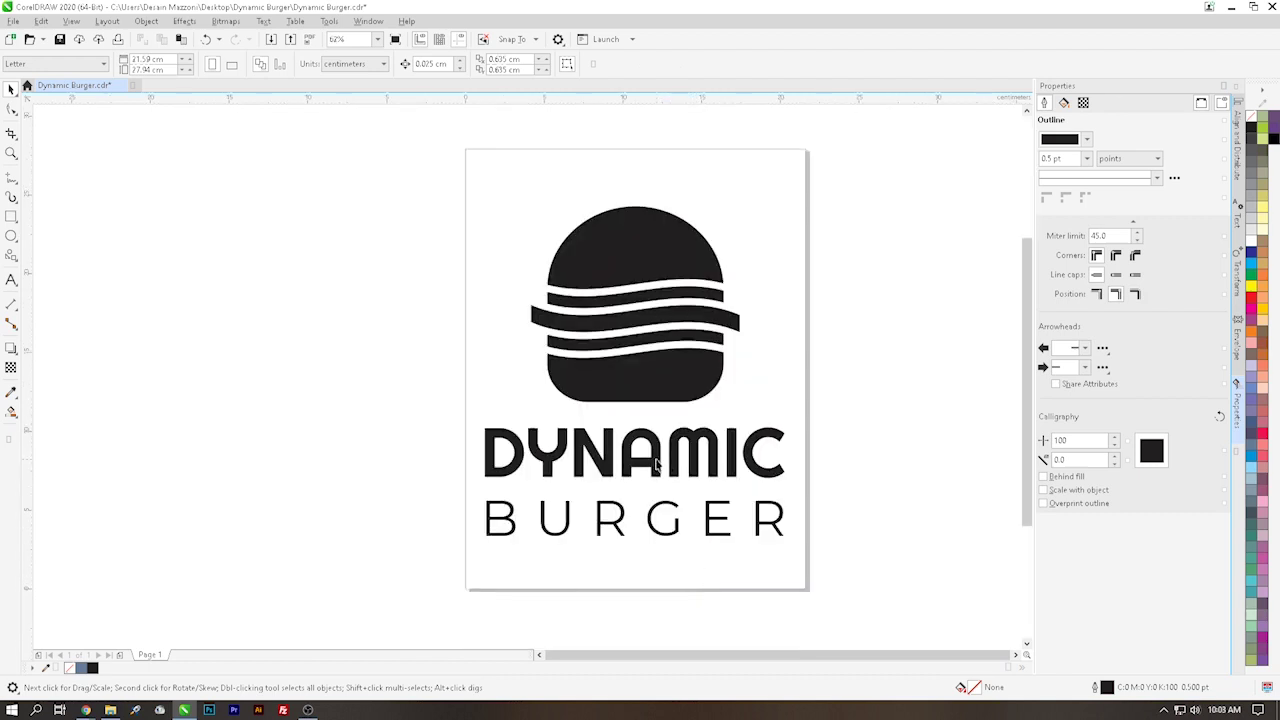
pyautogui.click(657, 462)
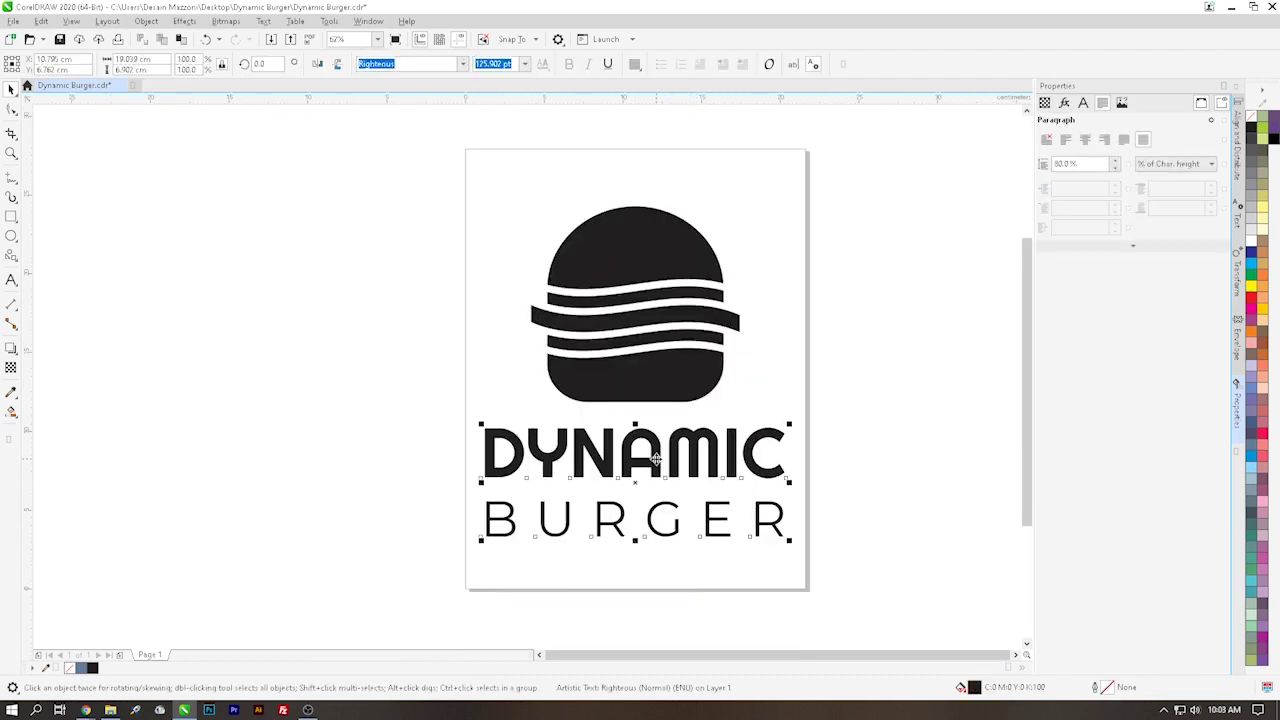
pyautogui.click(914, 451)
pyautogui.scroll(-1, 772, 470)
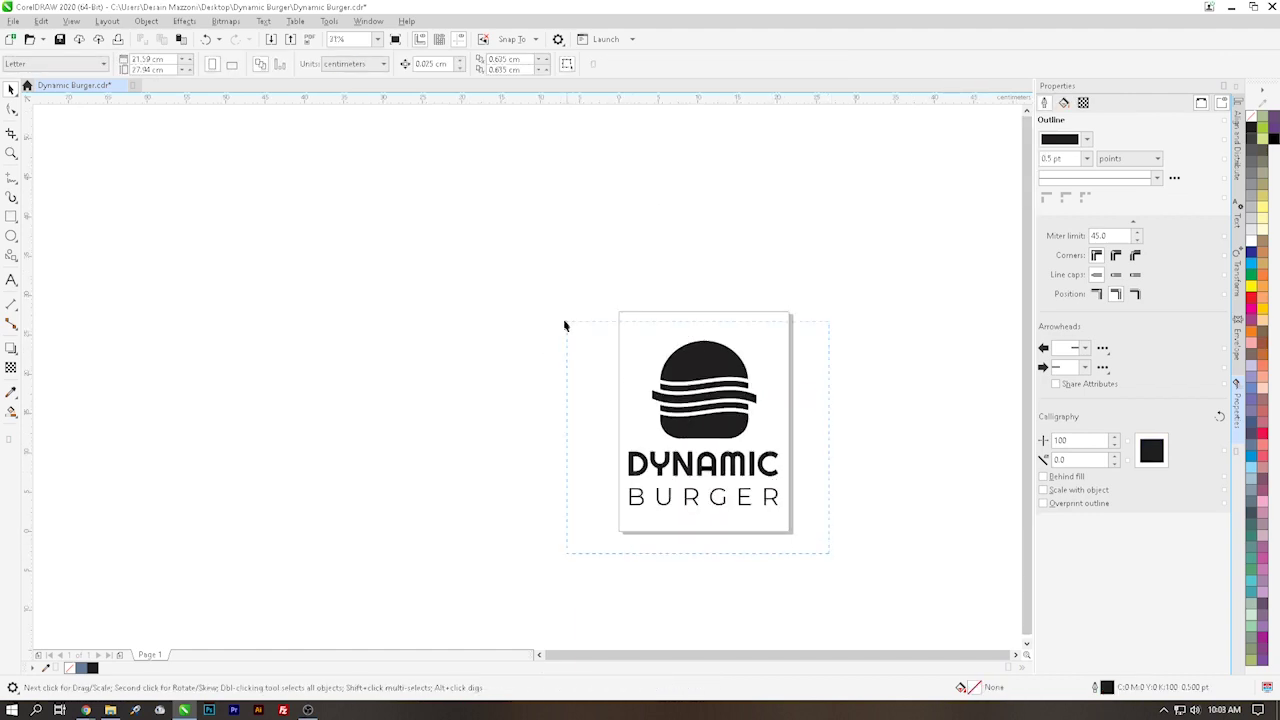
pyautogui.moveTo(547, 313); pyautogui.dragTo(545, 318)
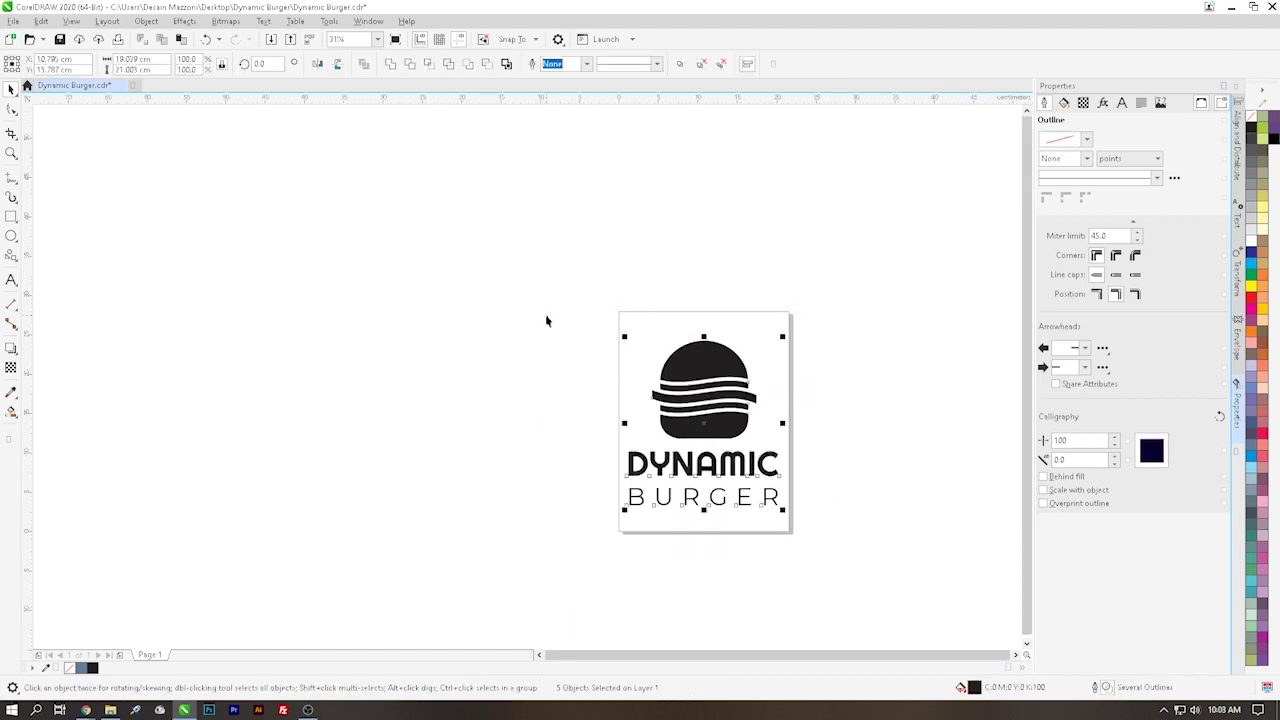
pyautogui.click(808, 482)
# Group all the burger shapes and the DYNAMIC BURGER text into one object.
pyautogui.scroll(1, 808, 482)
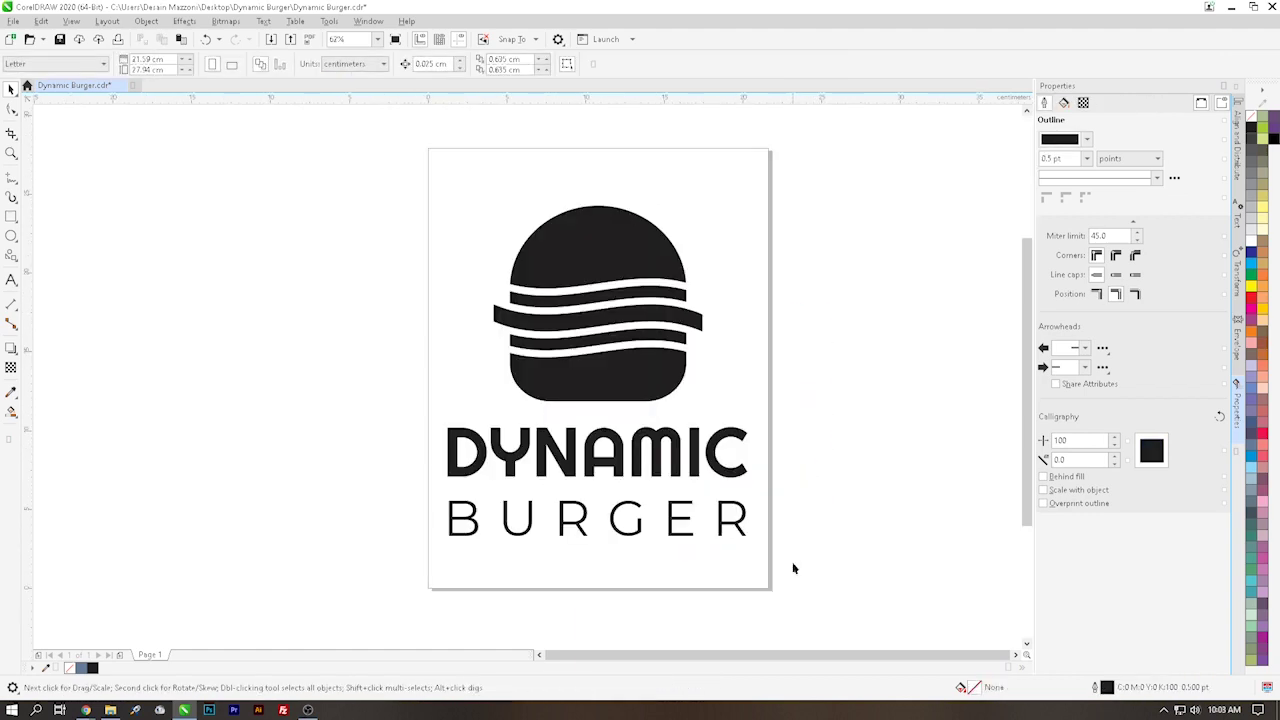
pyautogui.moveTo(806, 606); pyautogui.dragTo(354, 190)
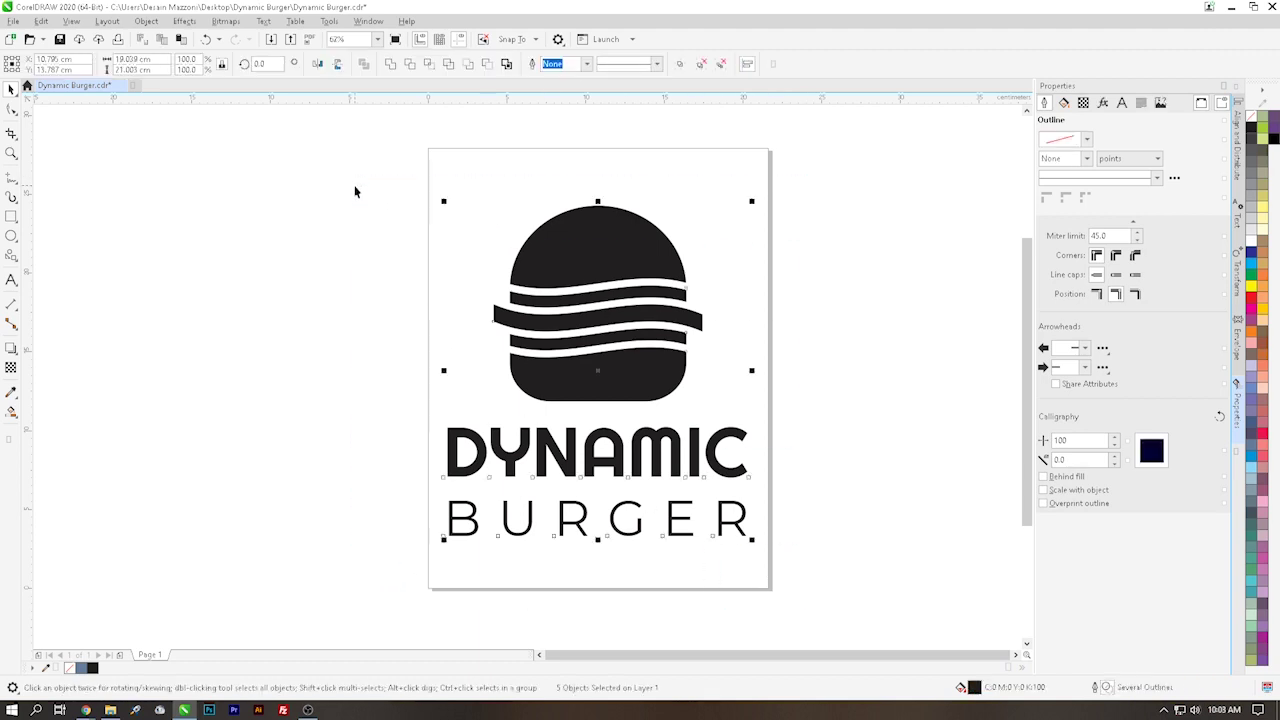
pyautogui.hotkey('ctrl', 'g')
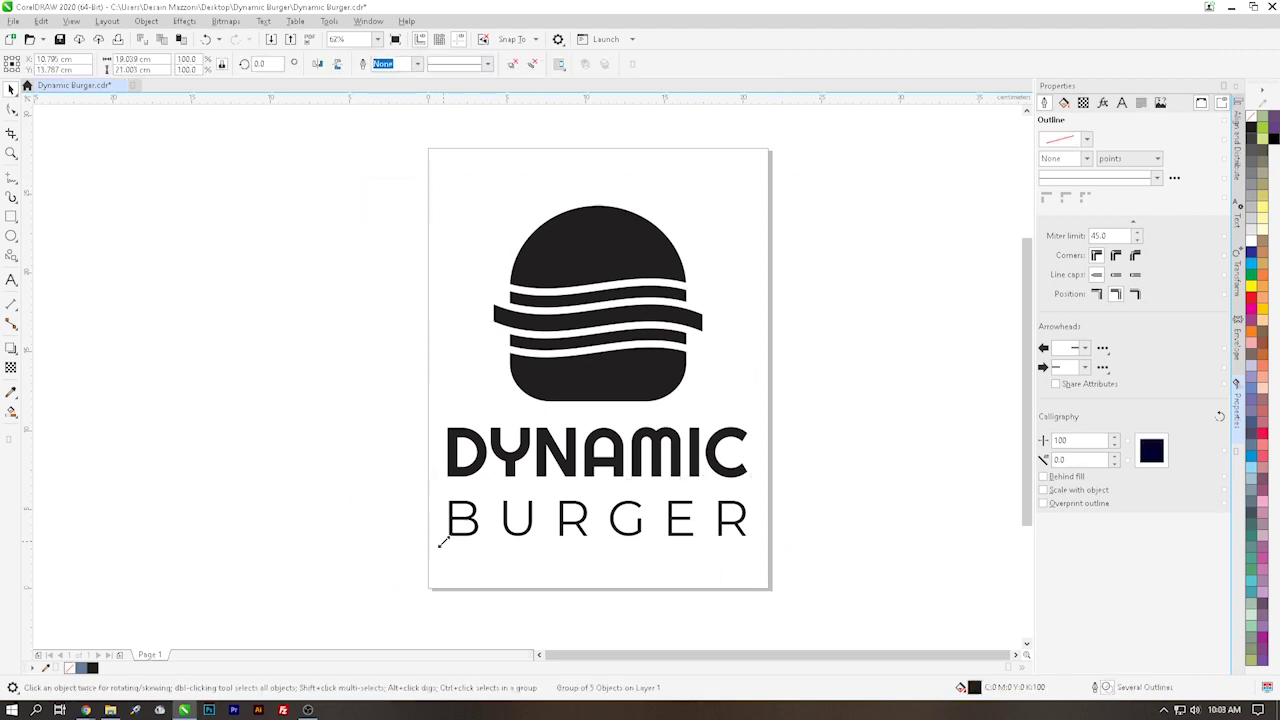
# Scale the grouped logo down proportionally to about 16.8 cm wide and centre it on the page.
pyautogui.moveTo(441, 541); pyautogui.dragTo(477, 520)
pyautogui.press('p')
pyautogui.click(888, 428)
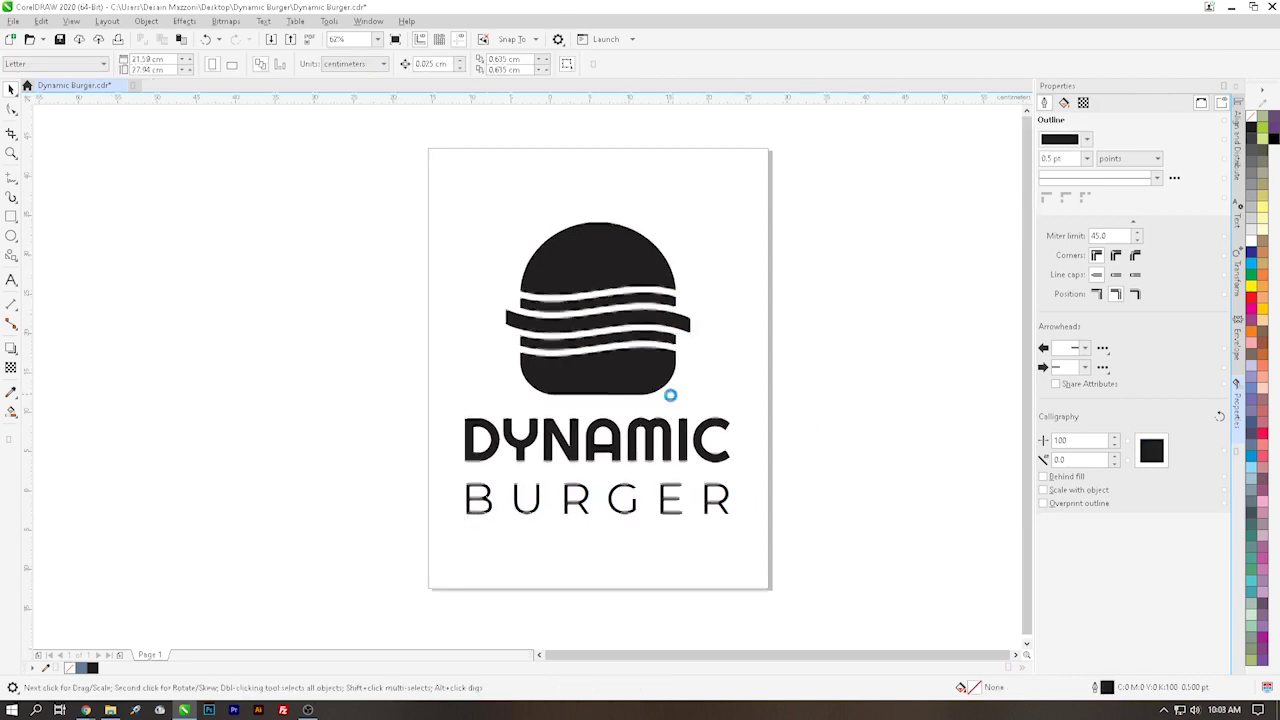
# Switch the grouped logo's uniform fill to the RGB colour model and set its colour to #964B00.
pyautogui.click(651, 374)
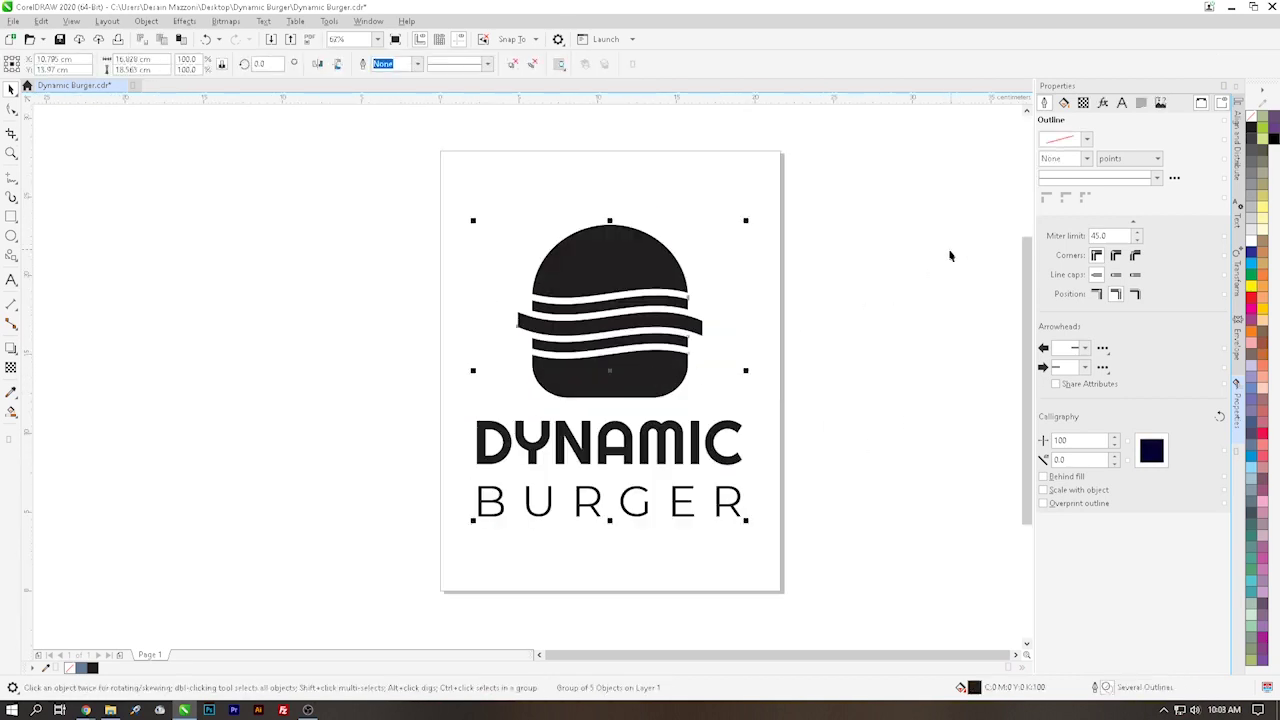
pyautogui.click(1063, 102)
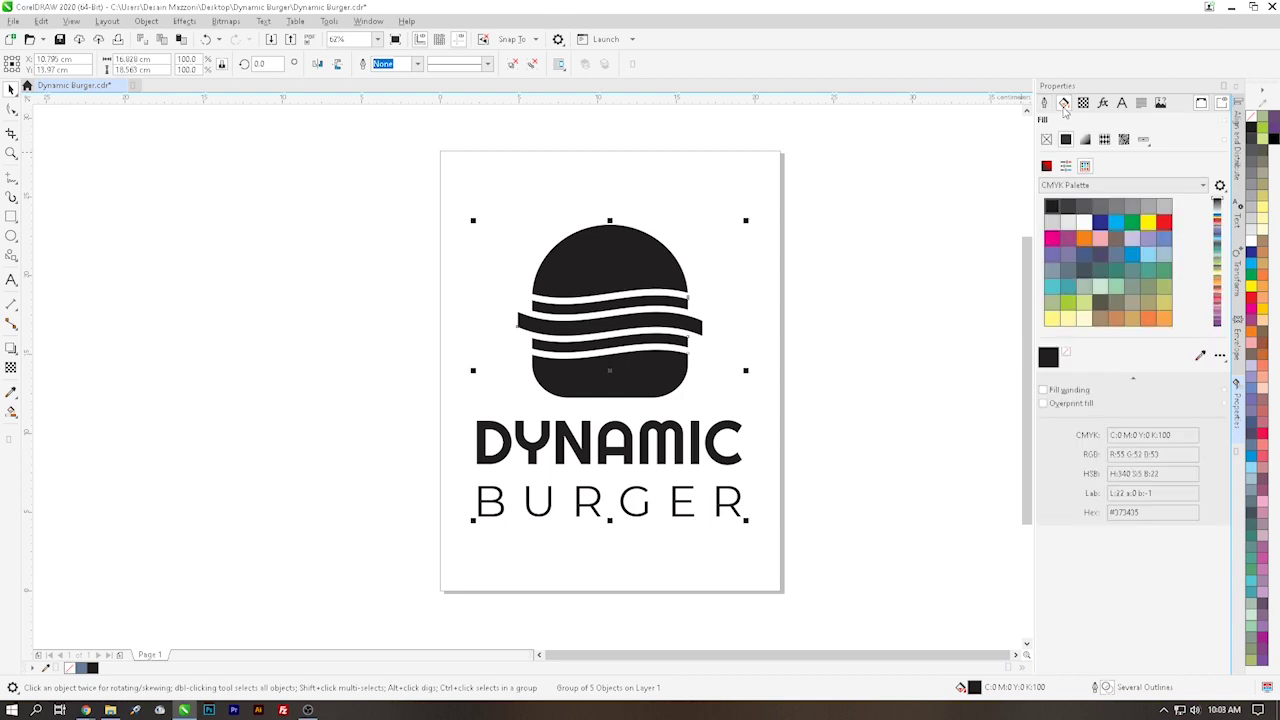
pyautogui.click(1048, 168)
pyautogui.click(1052, 185)
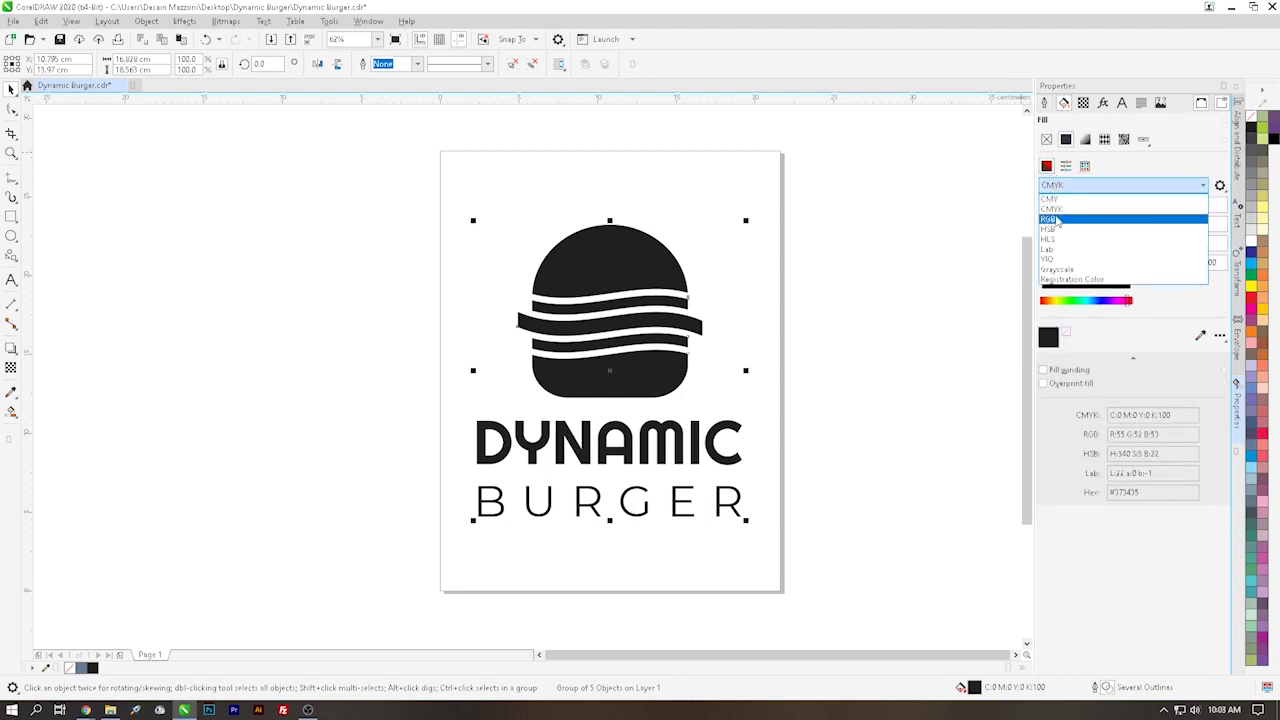
pyautogui.click(1055, 219)
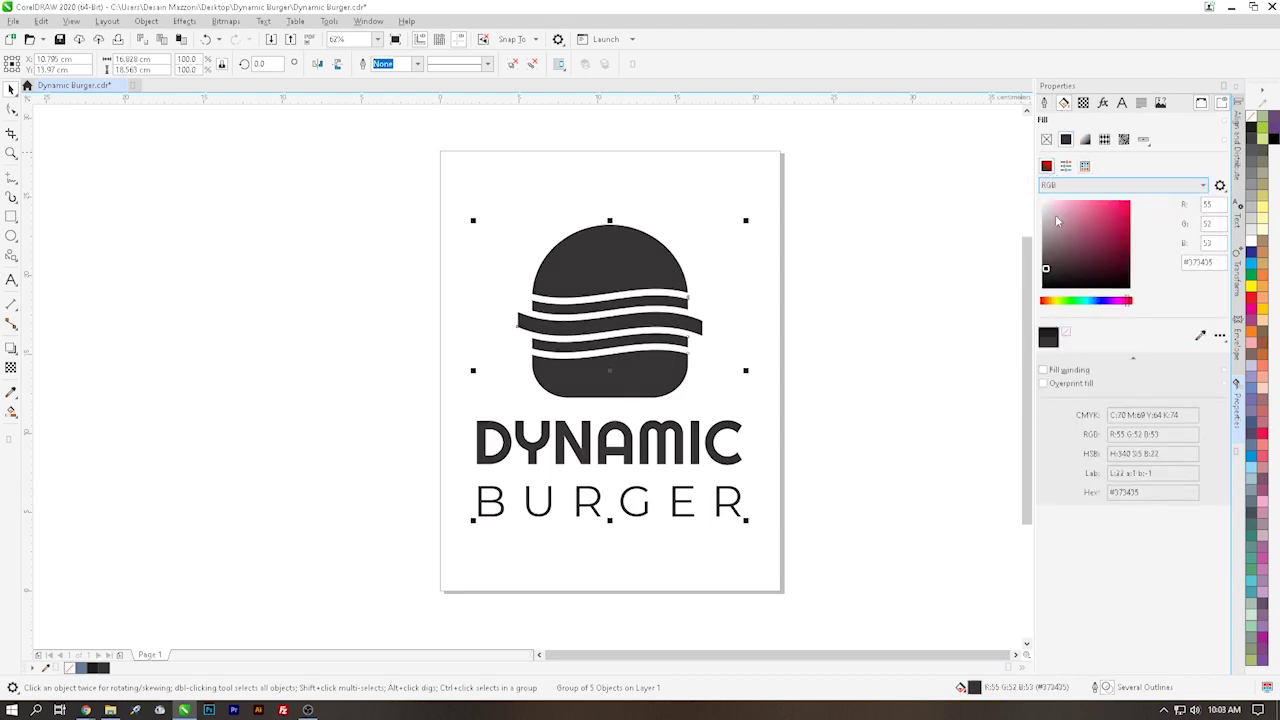
pyautogui.doubleClick(1188, 262)
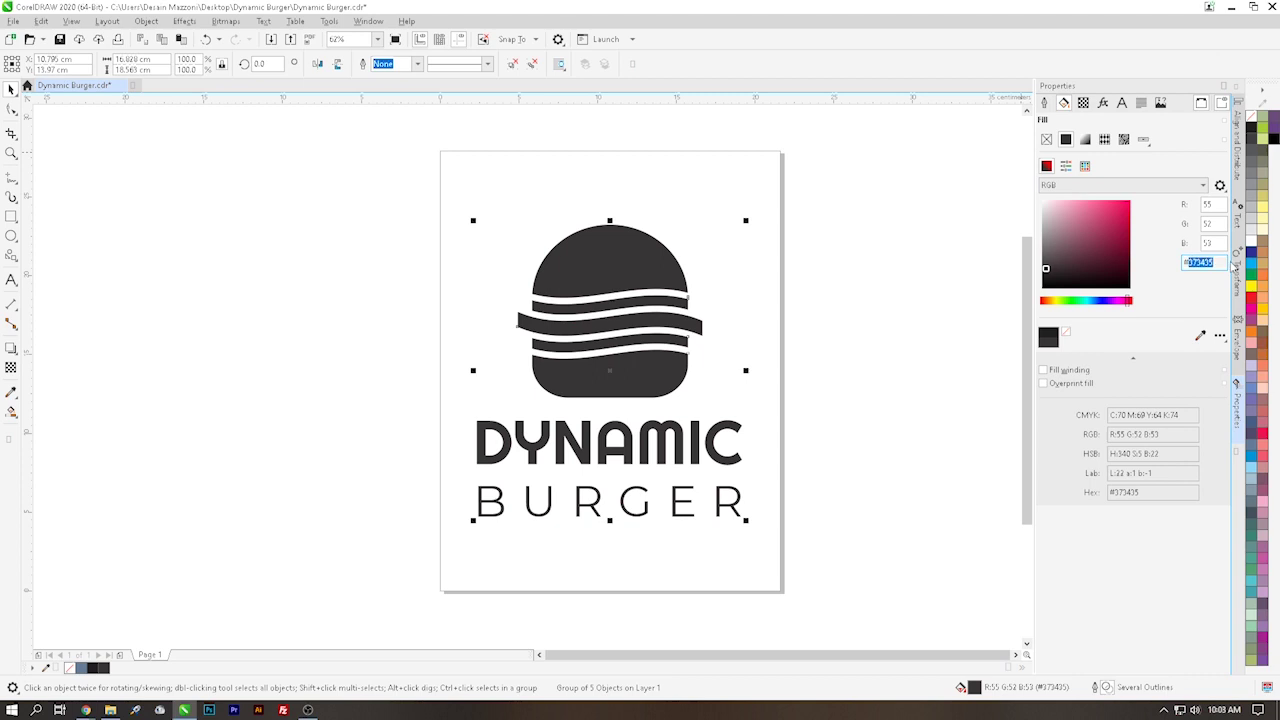
pyautogui.write('#964B00')
pyautogui.press('Return')
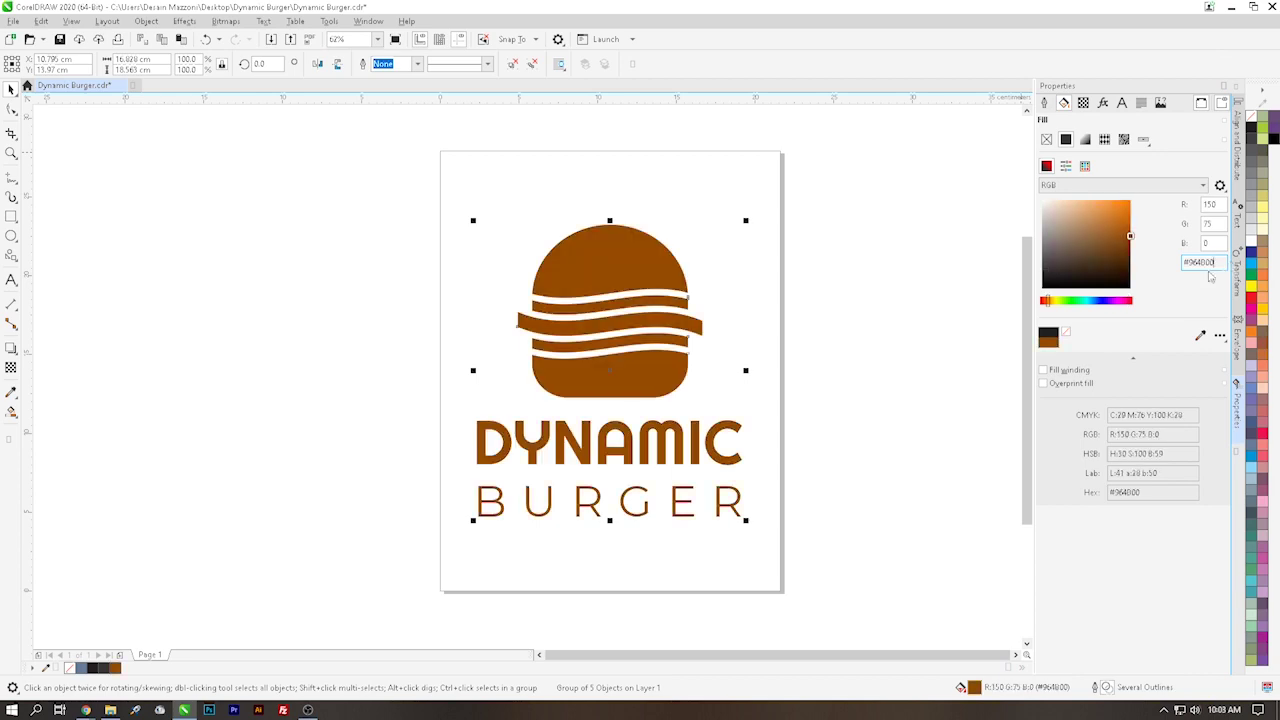